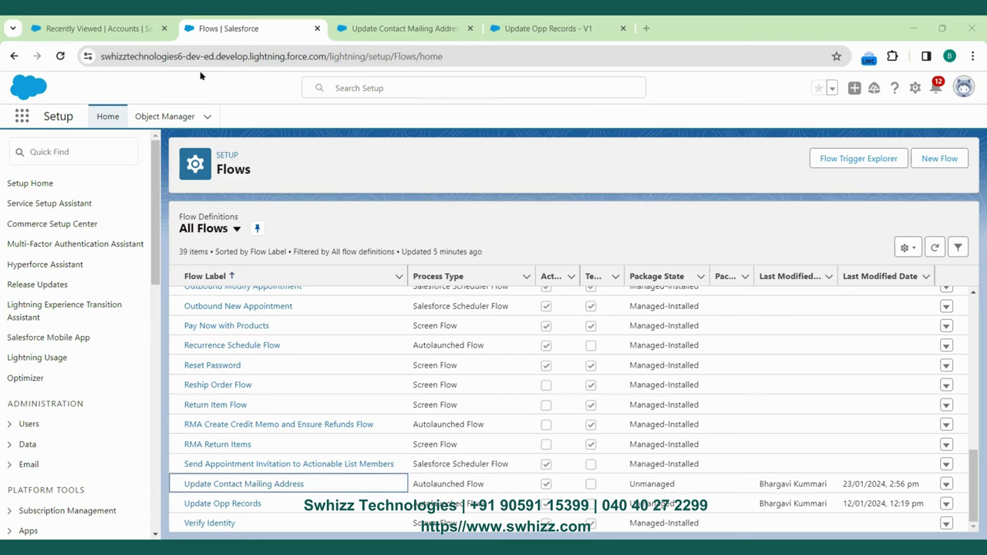
# Step: Open the Test Opportunity - New Customer record from Opportunities and examine its details, including close date and stage
pyautogui.click(127, 22)
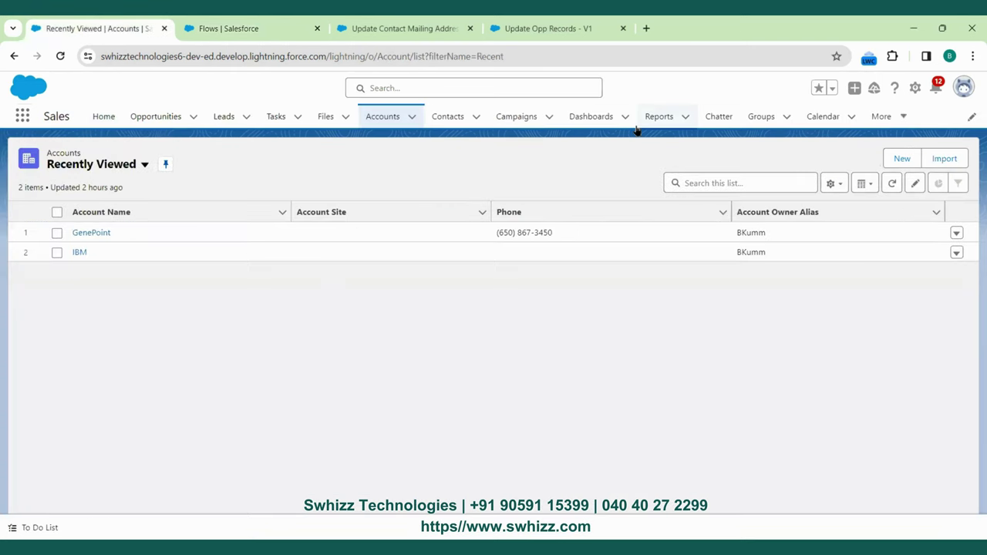
pyautogui.click(154, 120)
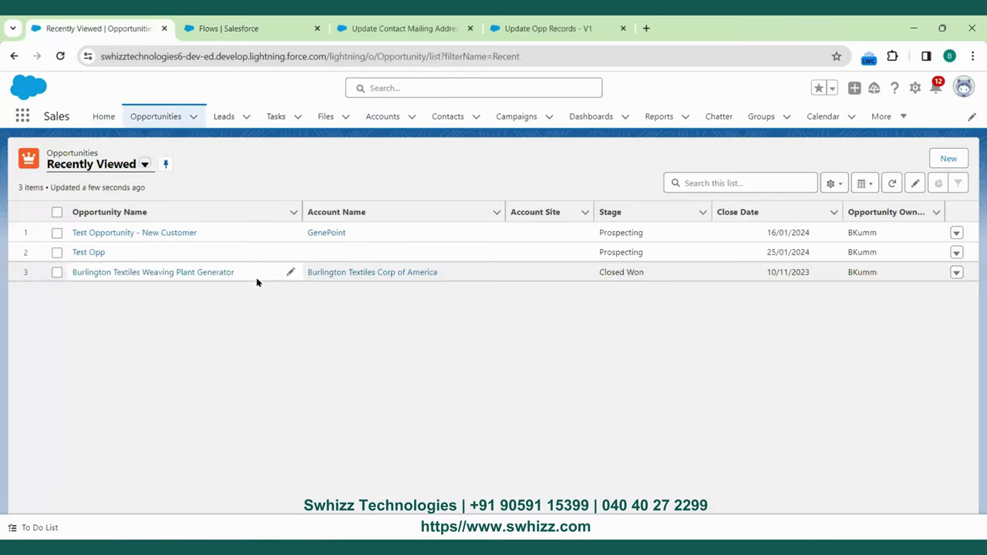
pyautogui.click(159, 233)
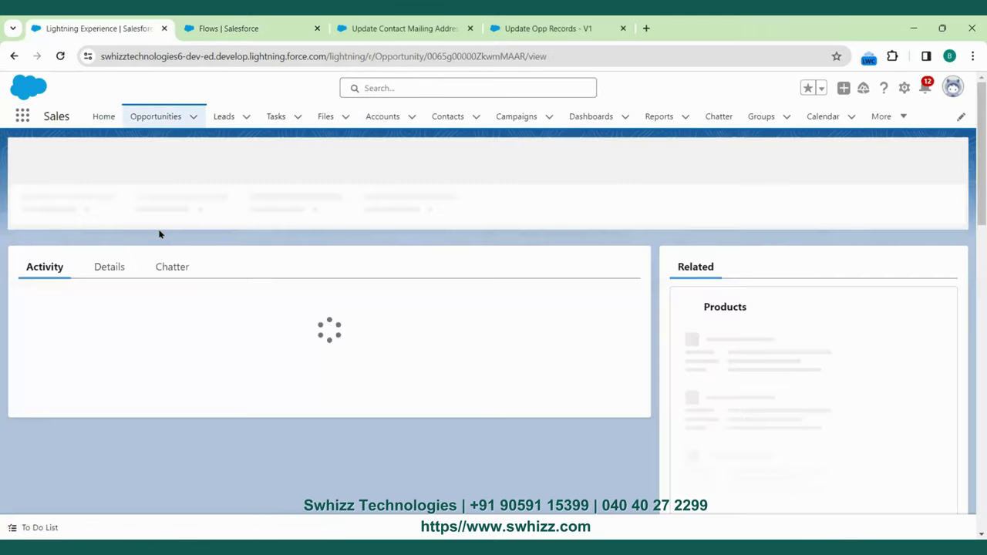
pyautogui.click(116, 301)
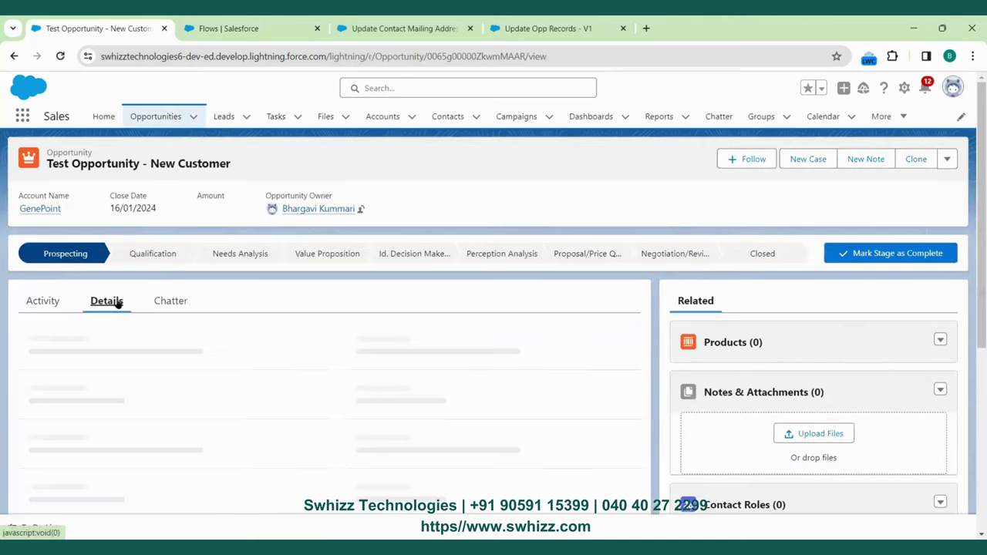
pyautogui.scroll(-1, 317, 353)
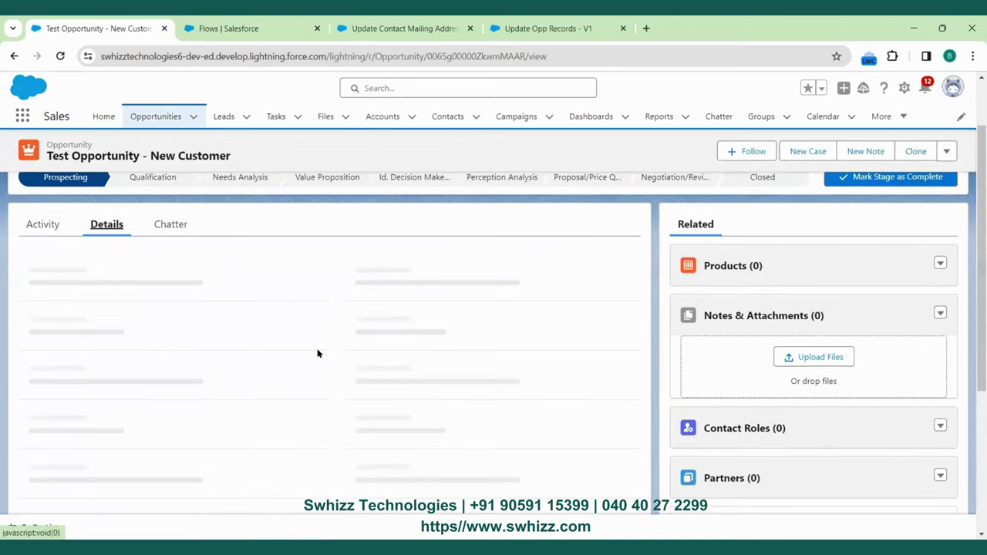
pyautogui.scroll(-1, 317, 352)
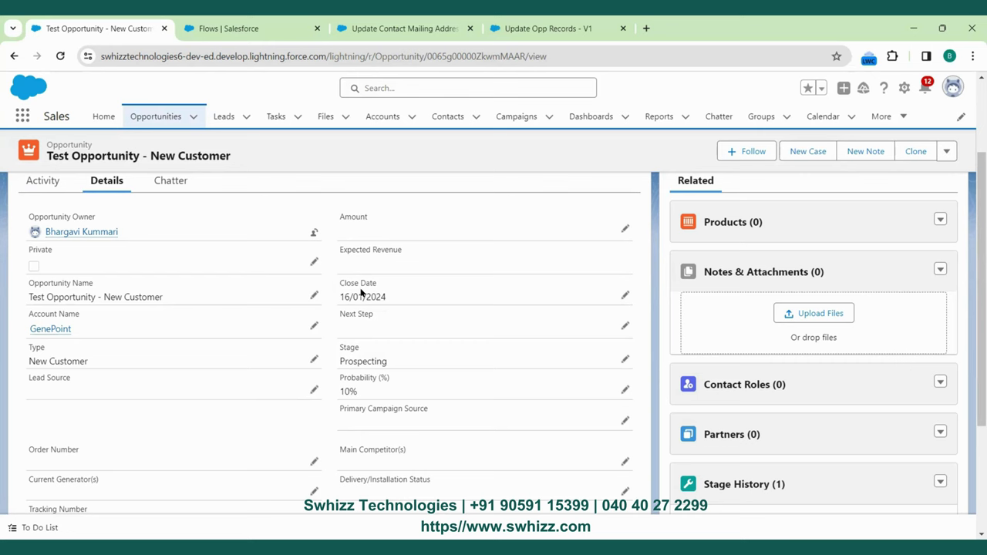
# Step: Create a new Schedule-Triggered Flow from the Flows setup page
pyautogui.click(241, 29)
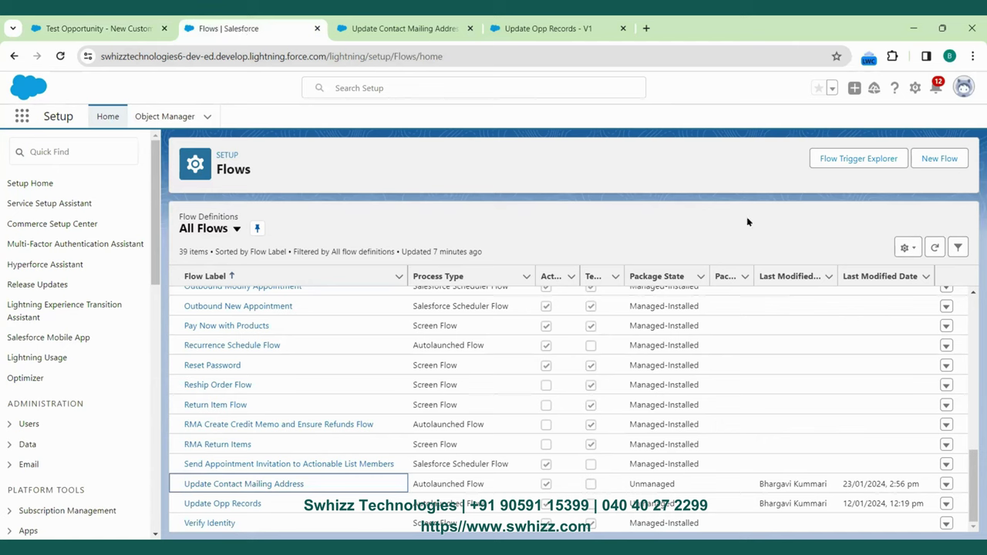
pyautogui.click(931, 160)
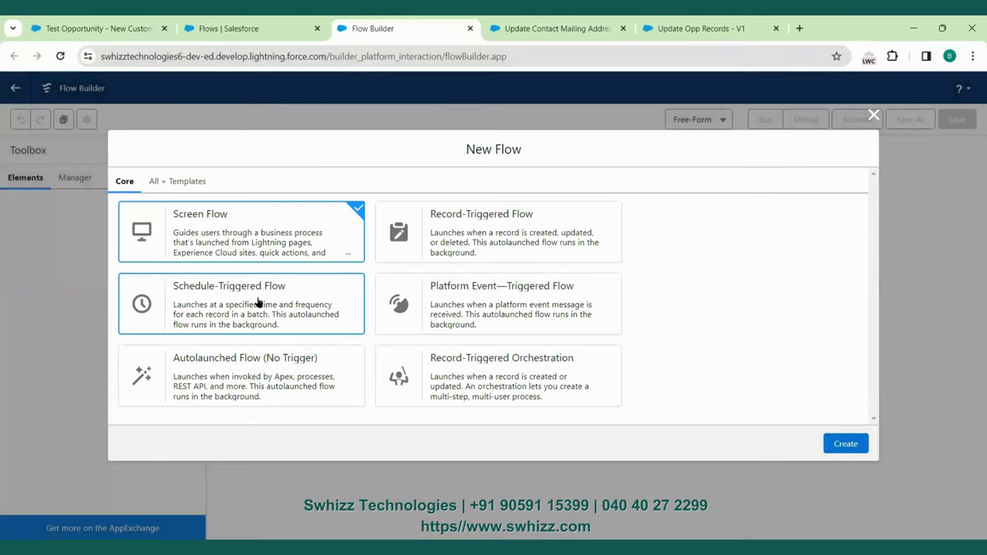
pyautogui.click(259, 302)
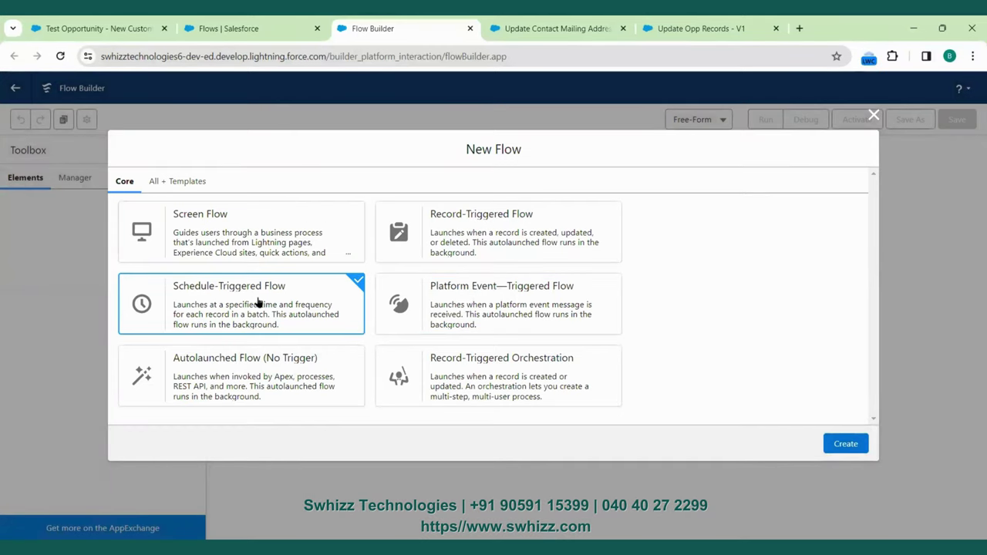
pyautogui.click(839, 443)
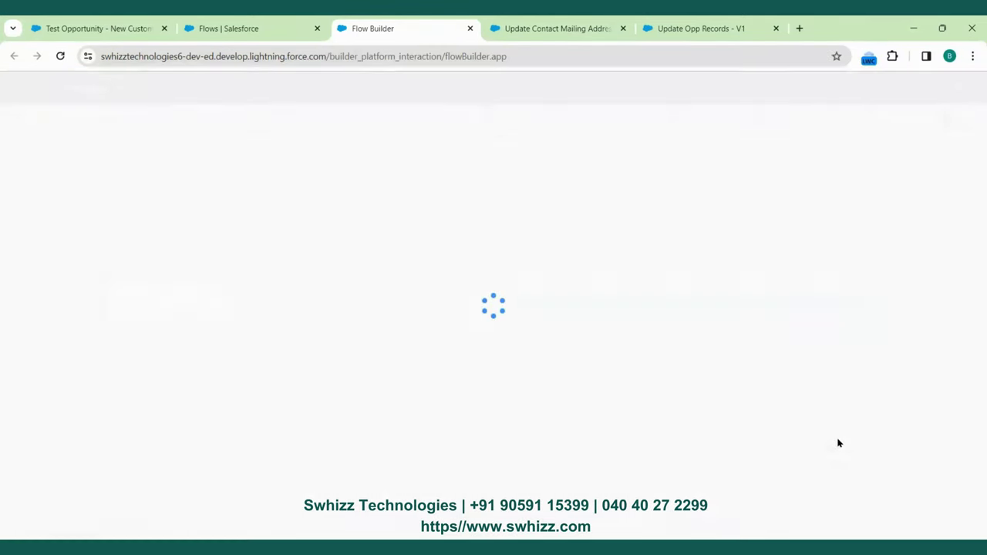
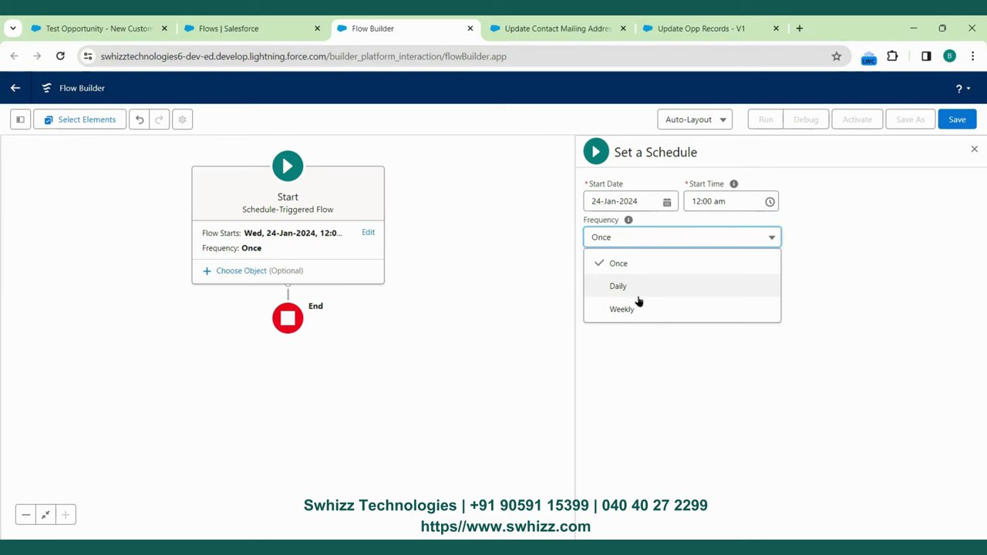
# Step: Set the flow's schedule frequency to Daily
pyautogui.click(637, 307)
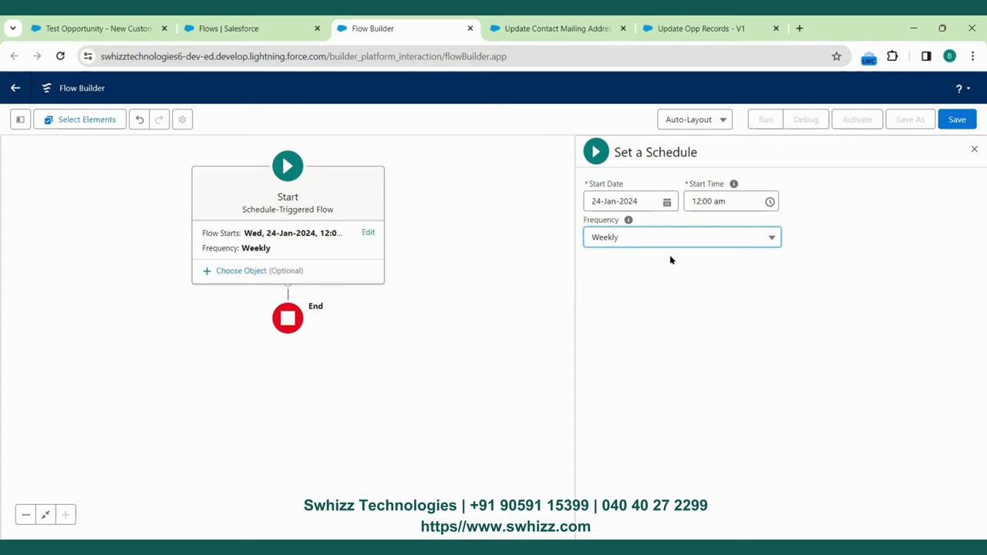
pyautogui.click(695, 240)
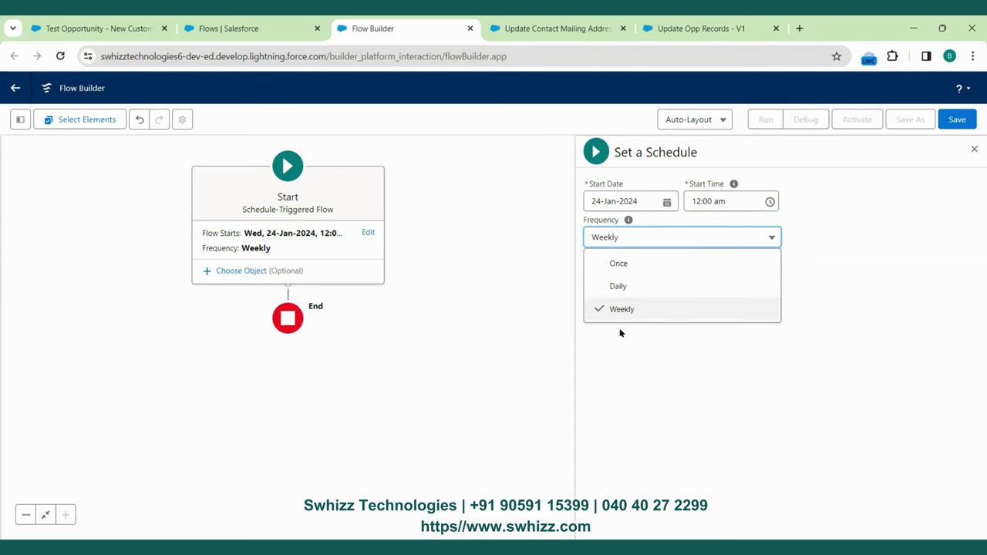
pyautogui.click(640, 287)
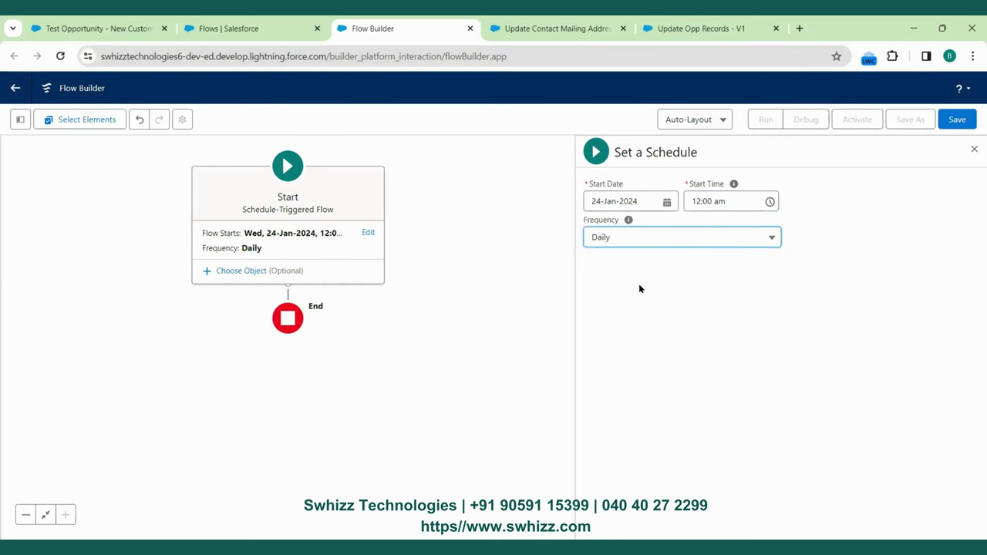
pyautogui.click(483, 265)
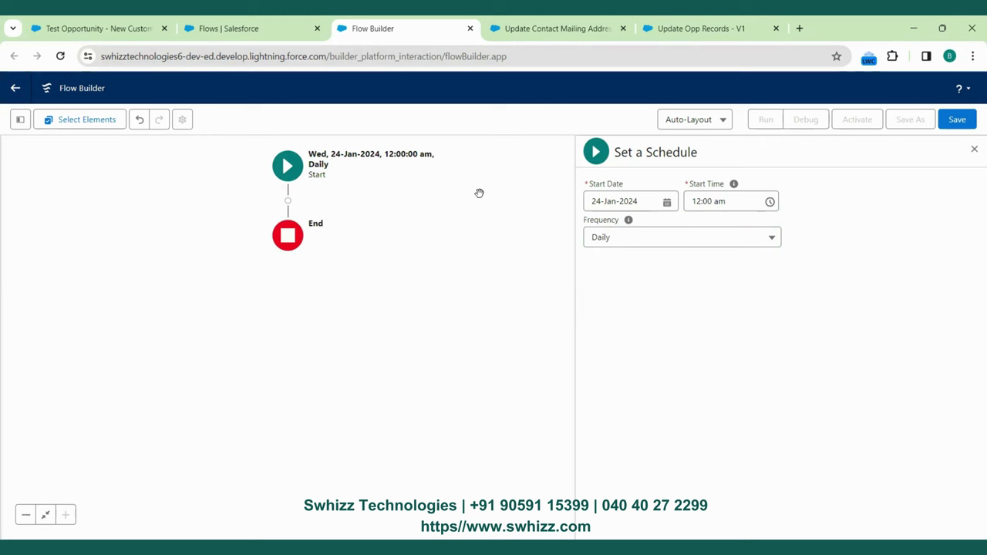
pyautogui.click(290, 173)
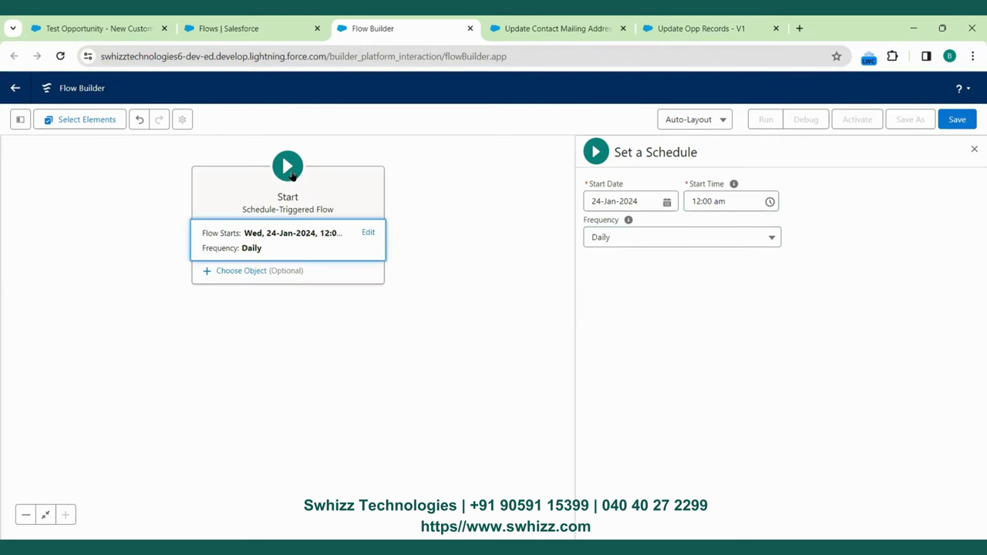
# Step: Choose Opportunity as the object whose records the scheduled flow runs on
pyautogui.click(258, 275)
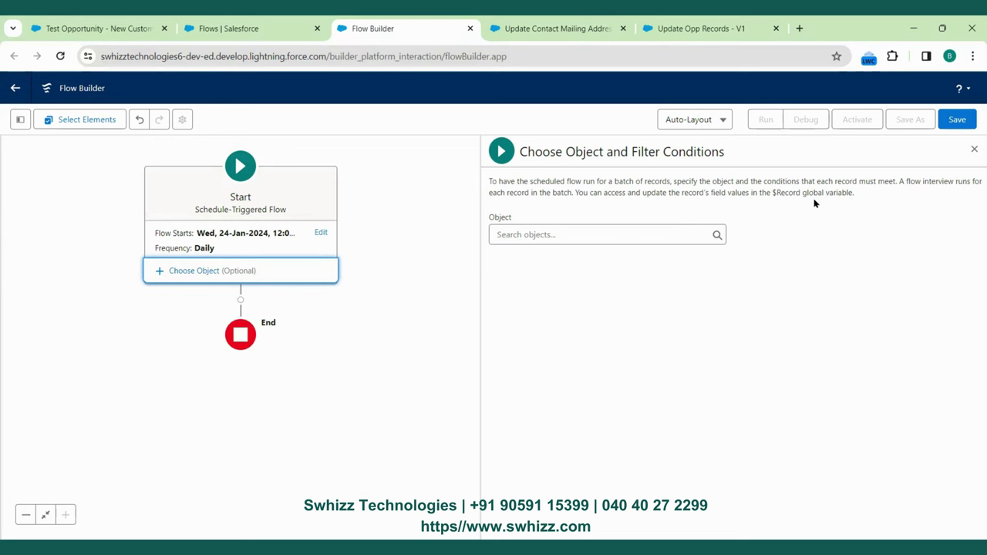
pyautogui.click(636, 232)
pyautogui.write('Oppo')
pyautogui.click(594, 257)
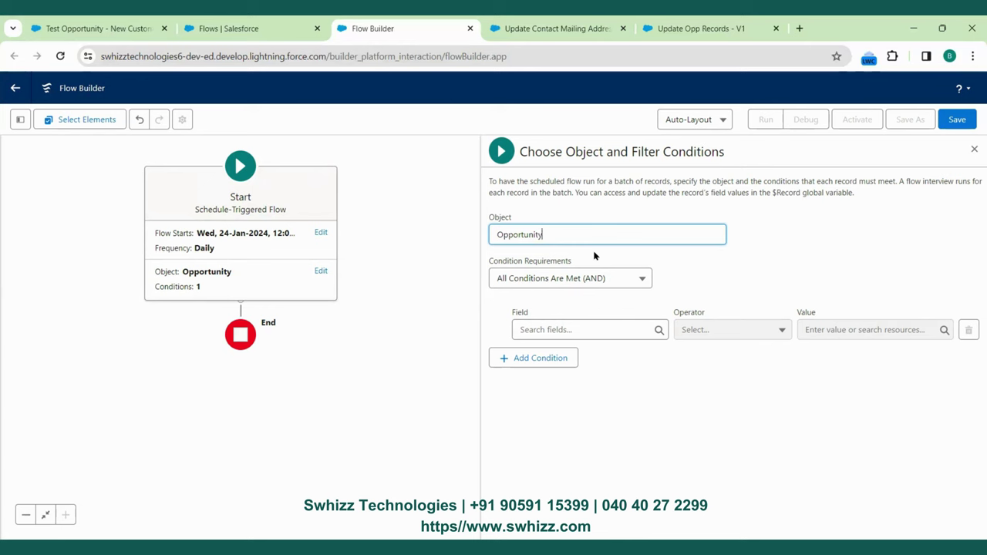
# Step: Try to add a filter condition with CloseDate Greater Than or Equal to a value from the $Record global variable
pyautogui.click(607, 323)
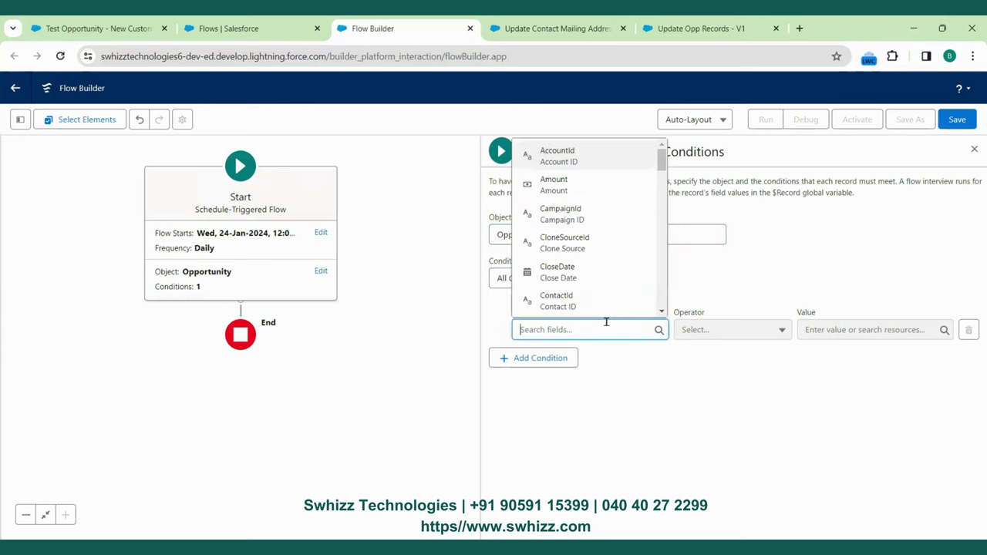
pyautogui.click(594, 273)
pyautogui.click(712, 331)
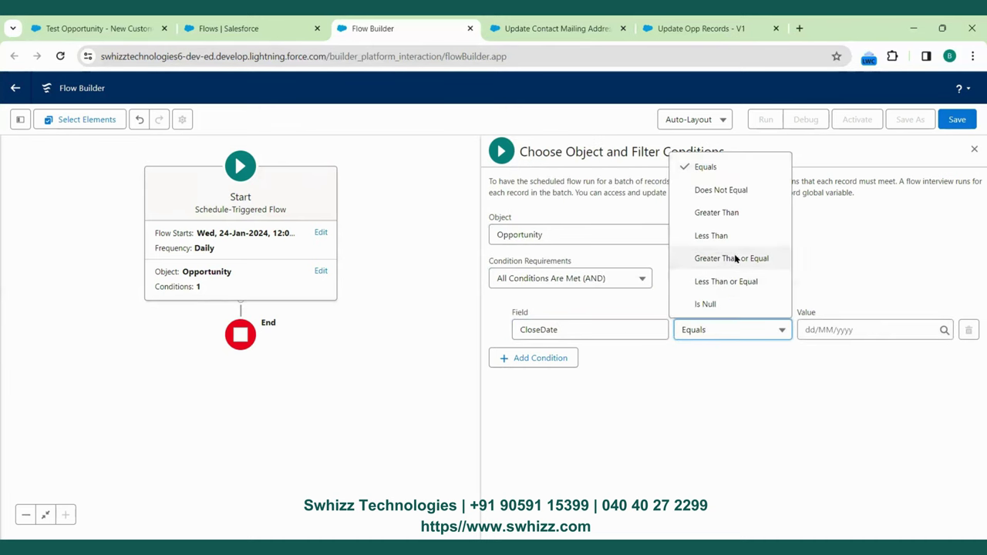
pyautogui.click(734, 260)
pyautogui.click(830, 327)
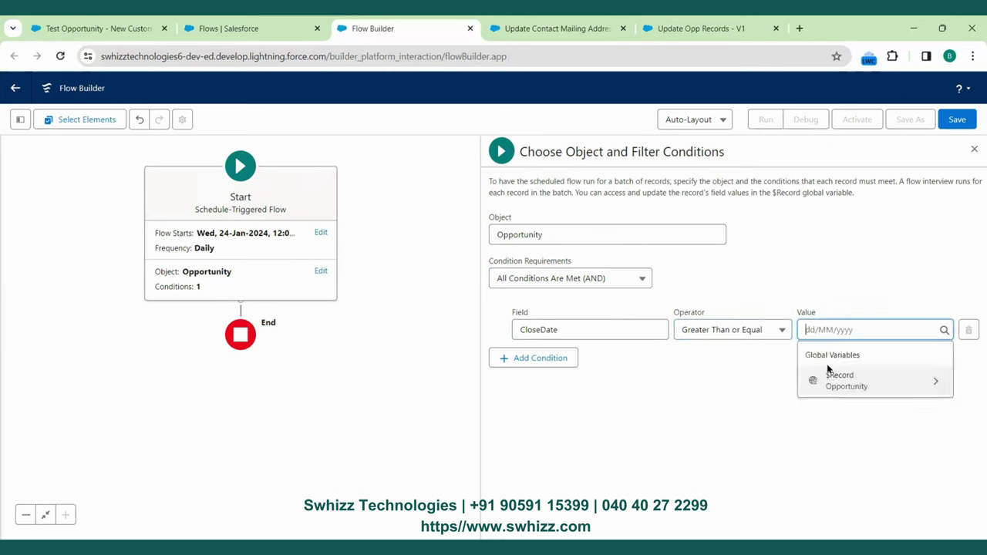
pyautogui.click(839, 378)
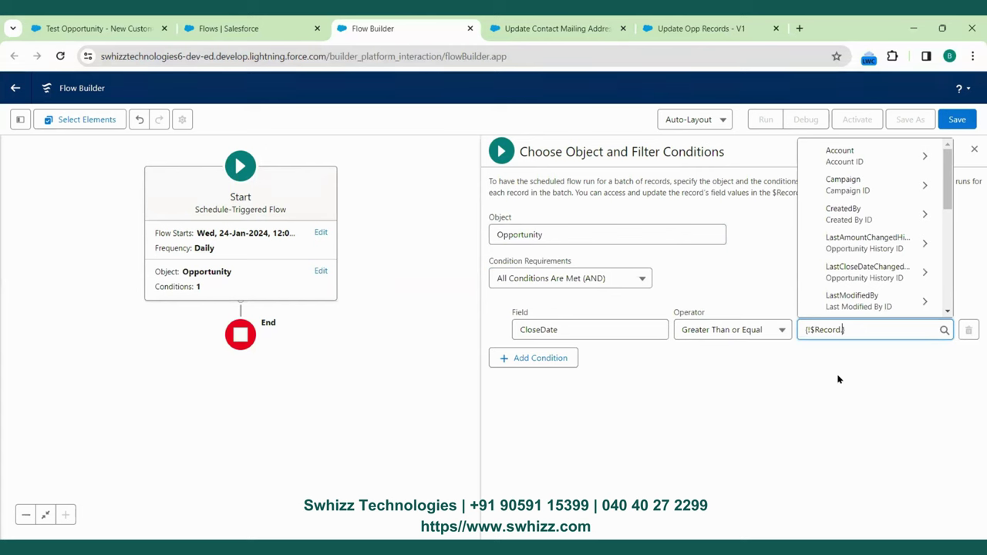
pyautogui.click(690, 286)
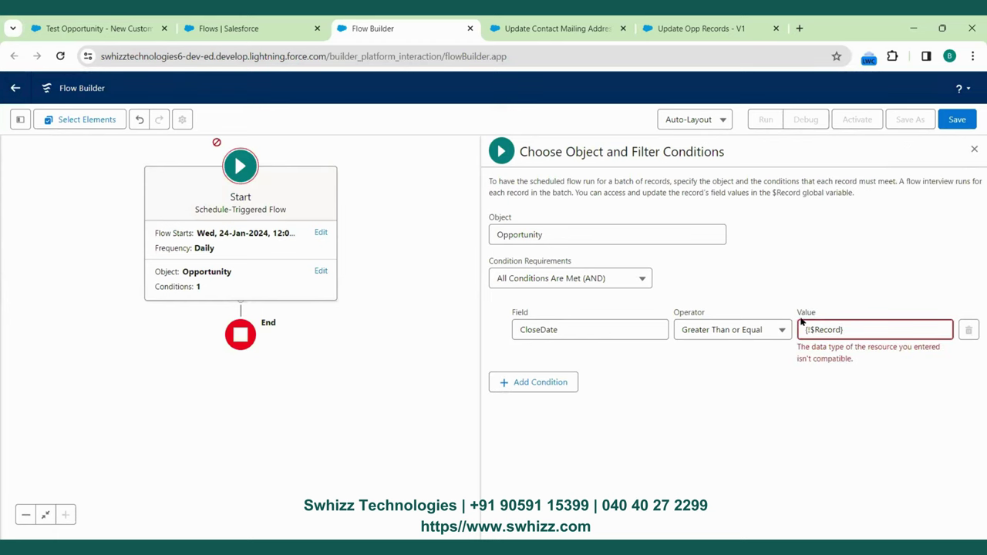
pyautogui.click(853, 330)
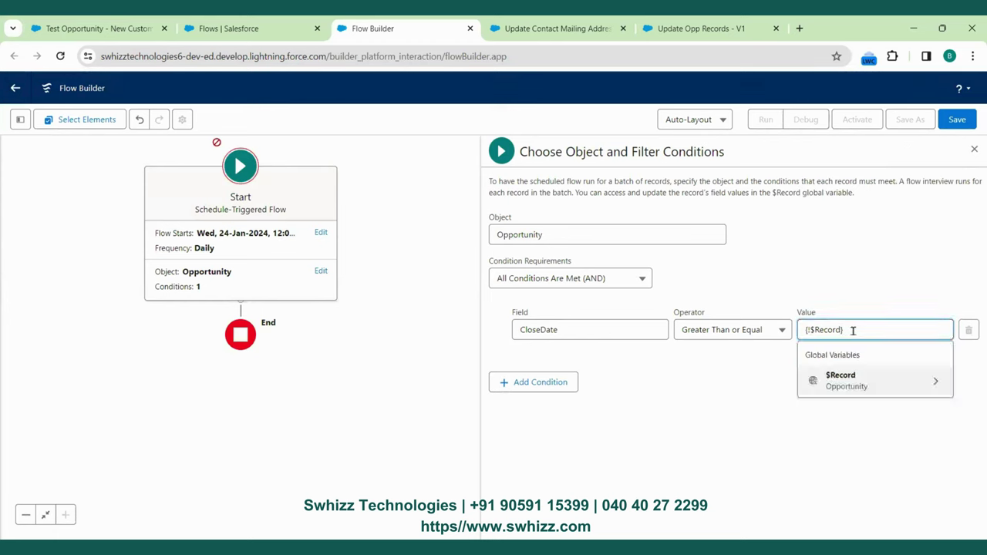
# Step: Set the condition requirements to None so the flow runs for all opportunities, and close the start settings
pyautogui.click(634, 281)
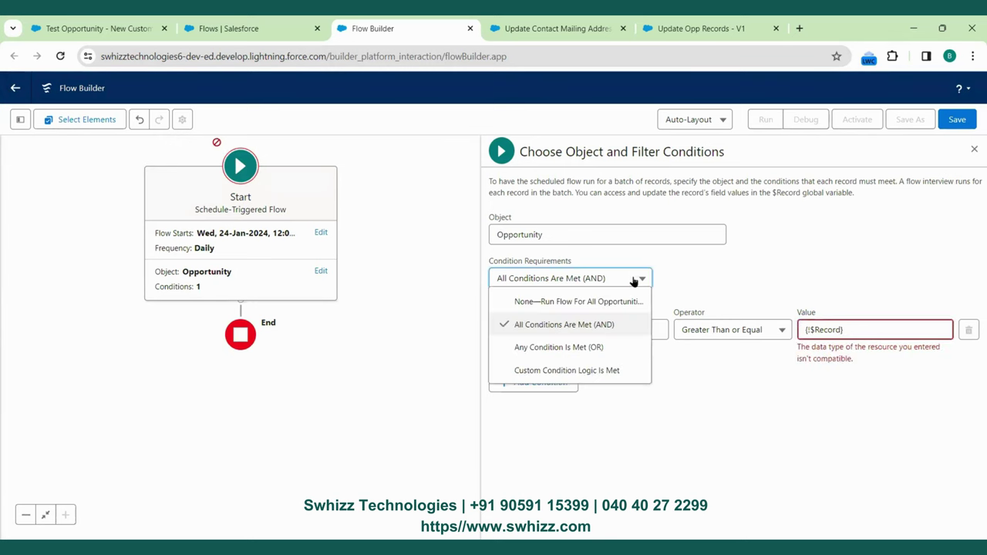
pyautogui.click(593, 301)
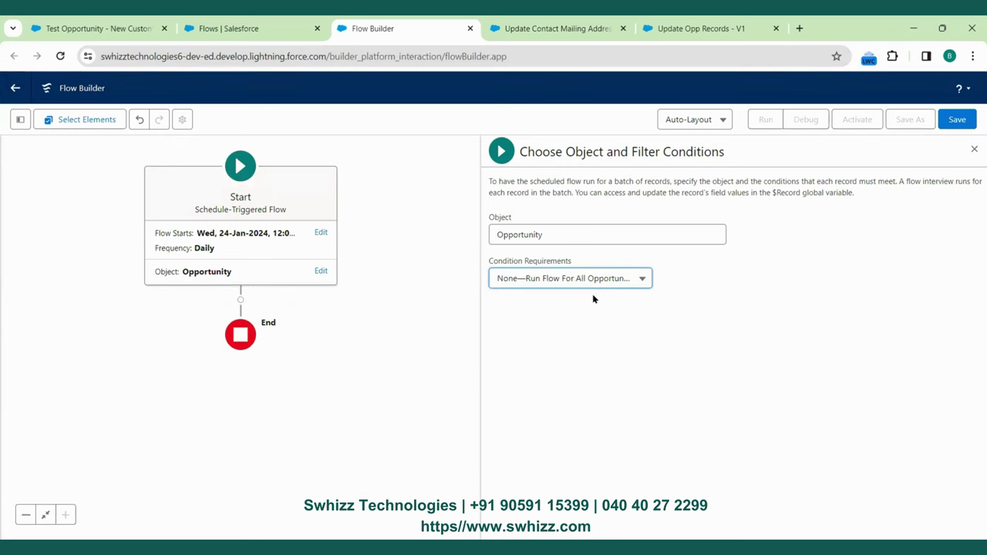
pyautogui.click(974, 148)
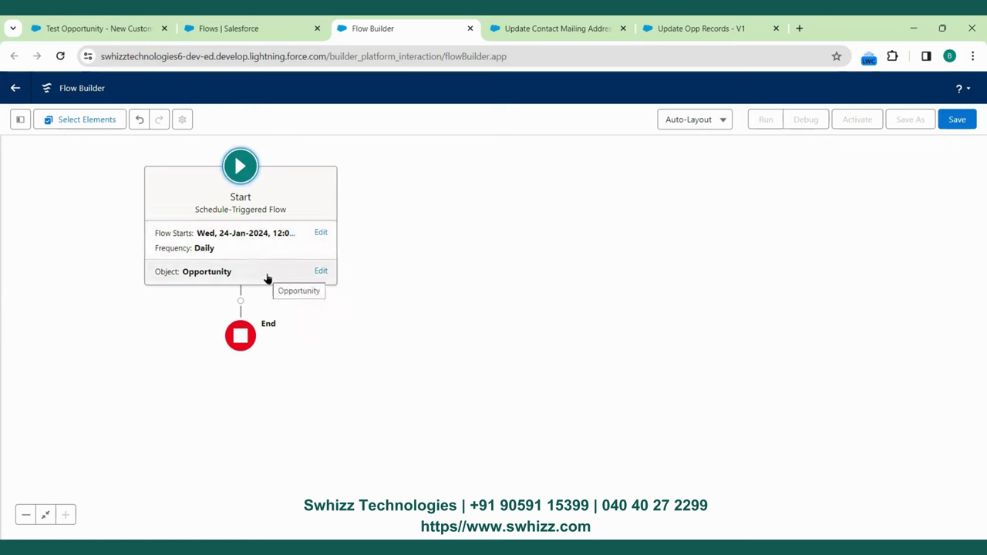
# Step: Start a new flow resource of type Formula with the API name CloseDateCheck
pyautogui.moveTo(463, 368); pyautogui.dragTo(583, 330)
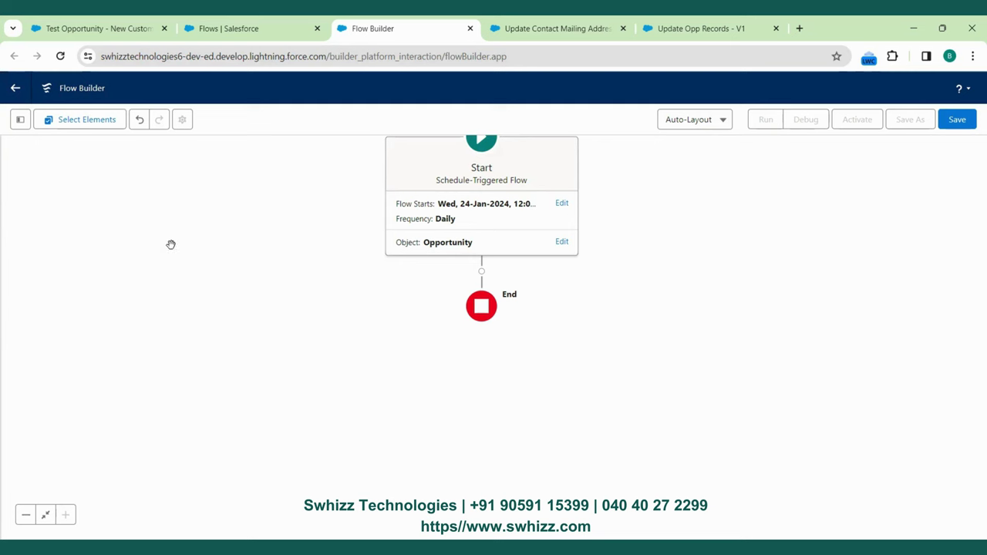
pyautogui.click(20, 120)
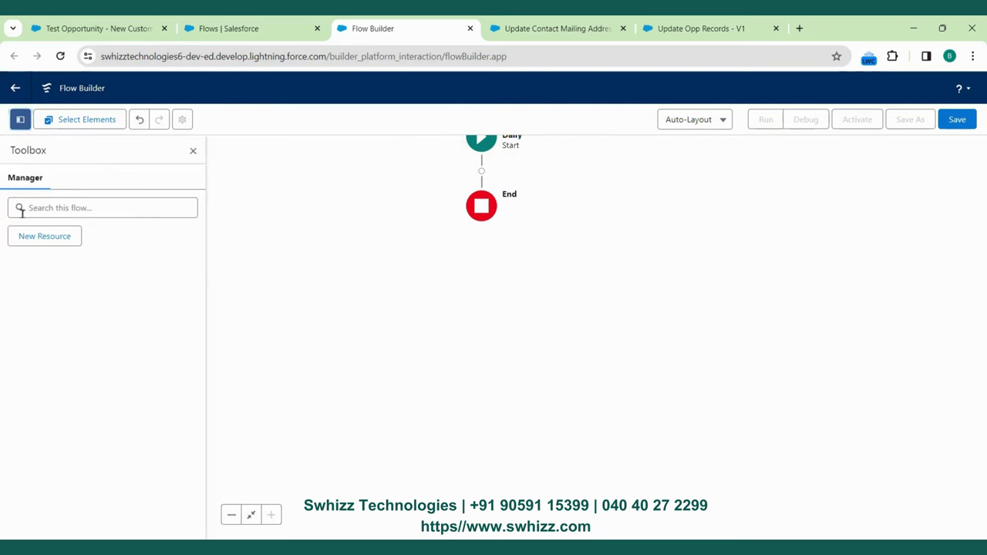
pyautogui.click(37, 234)
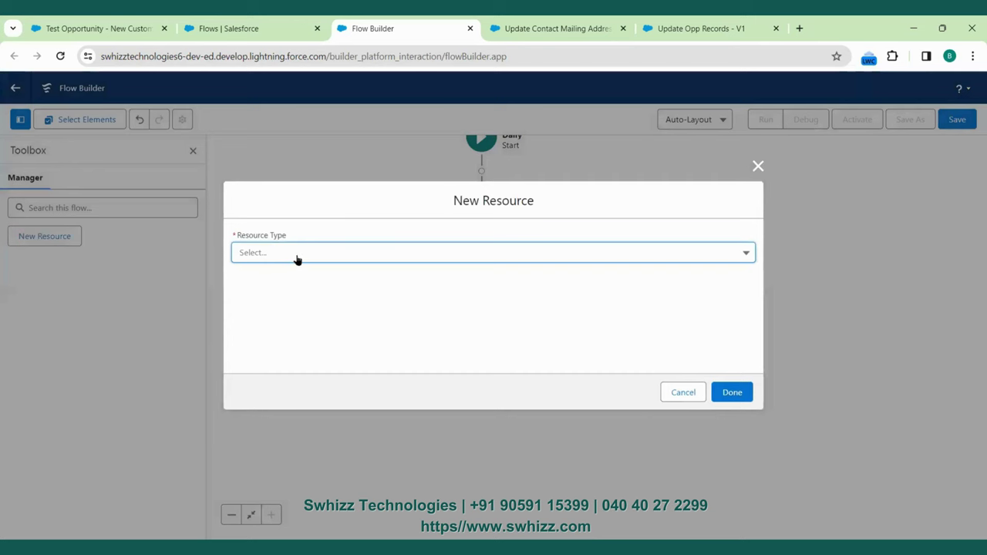
pyautogui.click(297, 260)
pyautogui.click(295, 340)
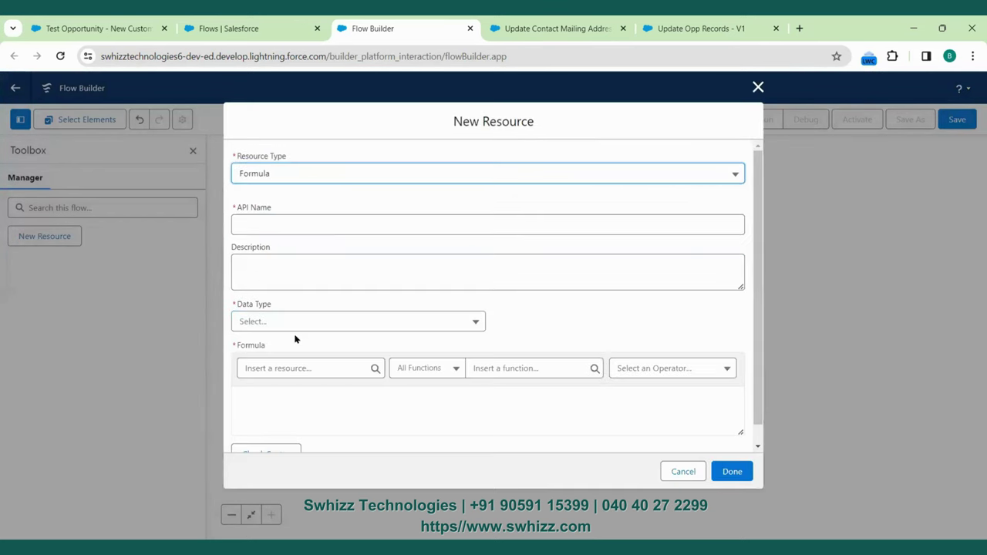
pyautogui.click(325, 223)
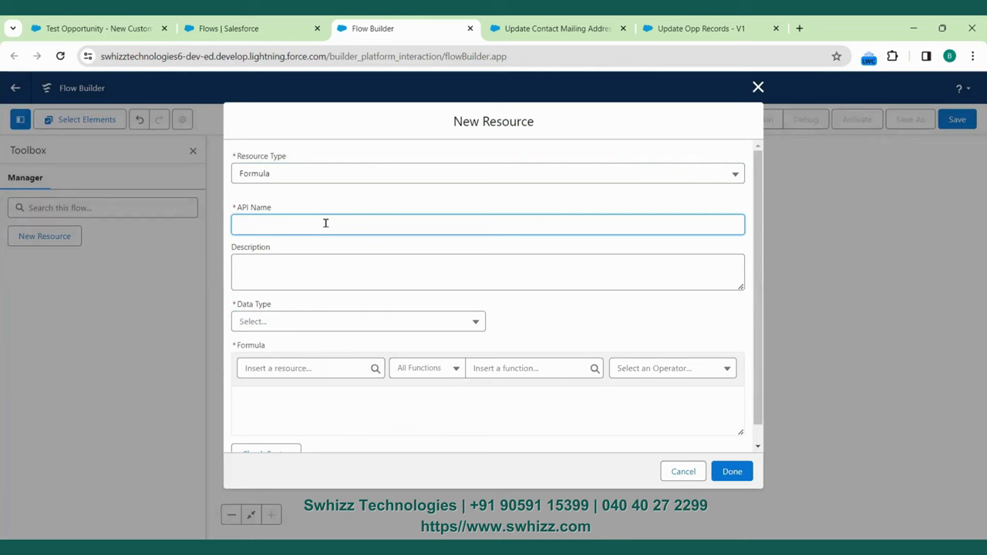
pyautogui.write('CloseDateCheck')
# Step: Set the formula resource's data type to Number with 0 decimal places
pyautogui.click(315, 324)
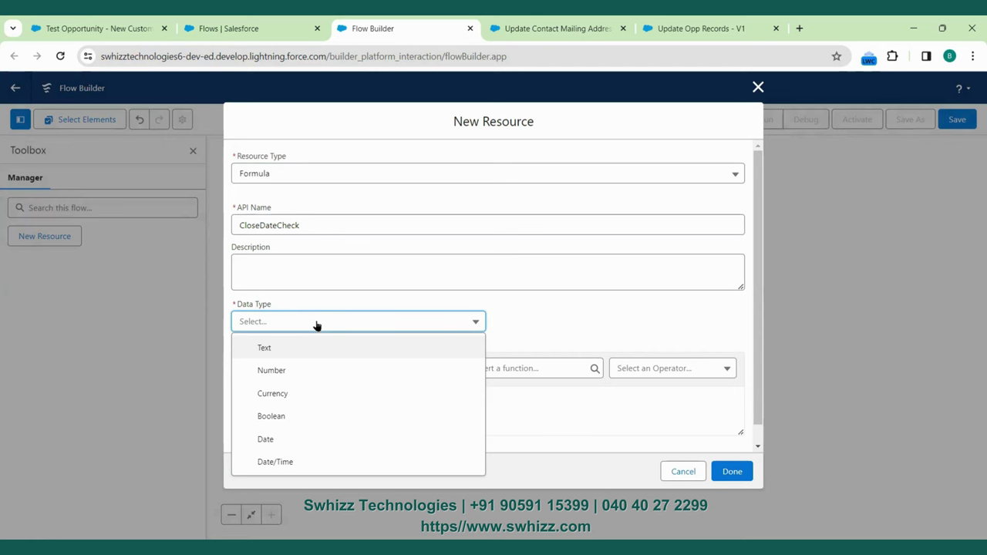
pyautogui.click(301, 370)
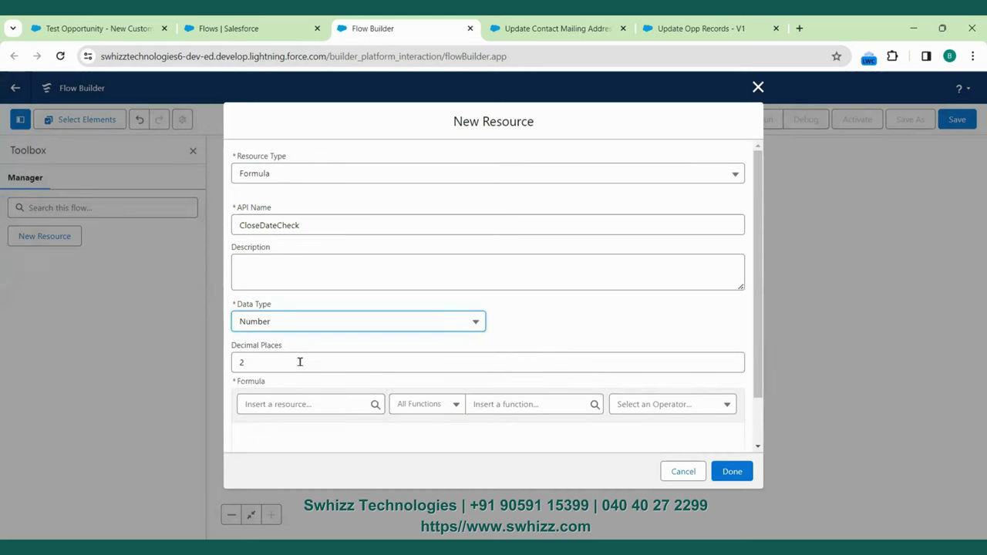
pyautogui.click(300, 362)
pyautogui.press('BackSpace')
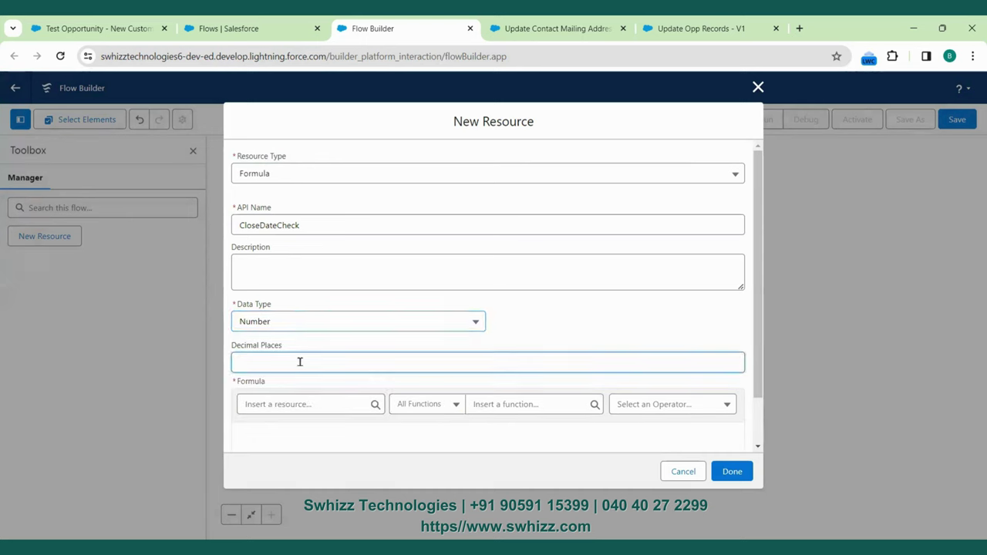
pyautogui.write('0')
# Step: Insert the CloseDate field of the $Record global variable into the formula
pyautogui.scroll(-1, 319, 406)
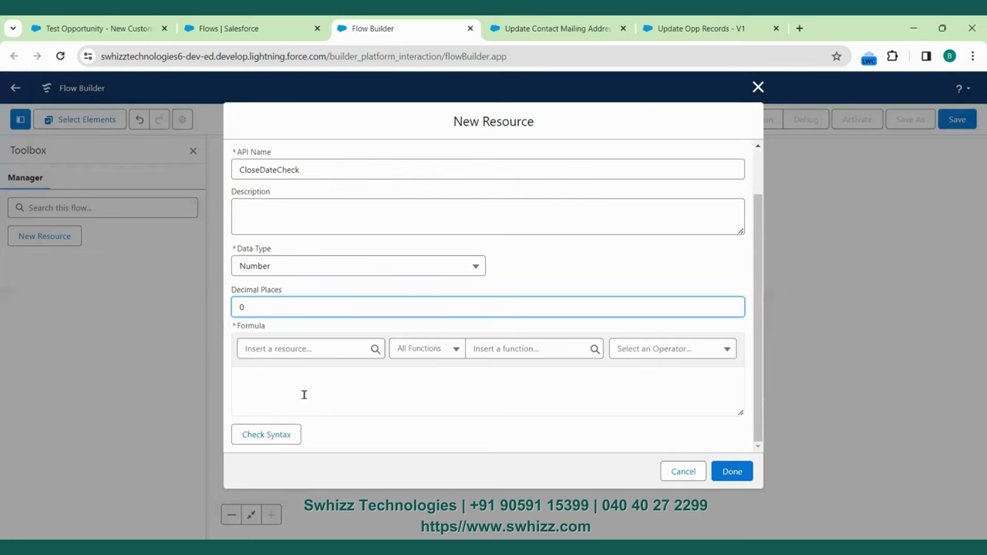
pyautogui.click(304, 395)
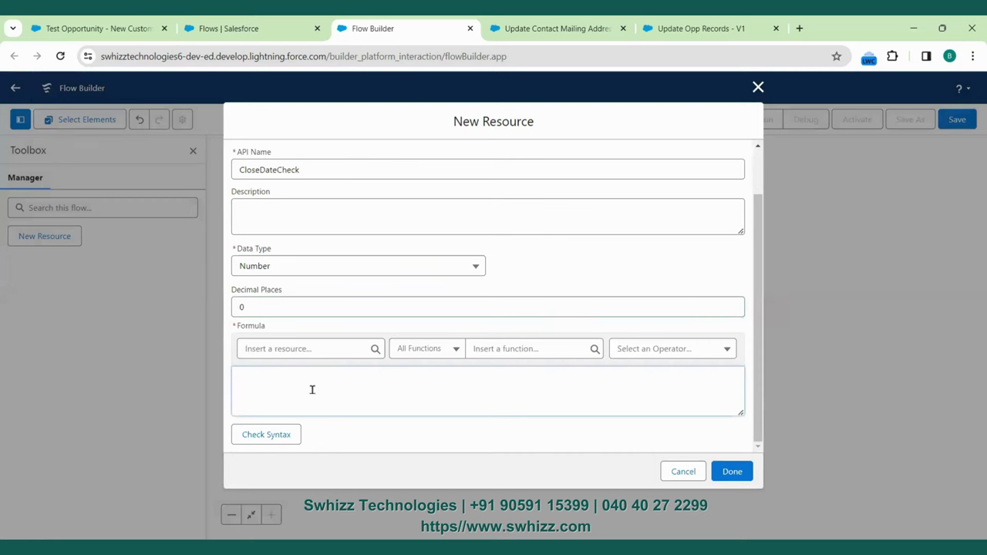
pyautogui.click(356, 351)
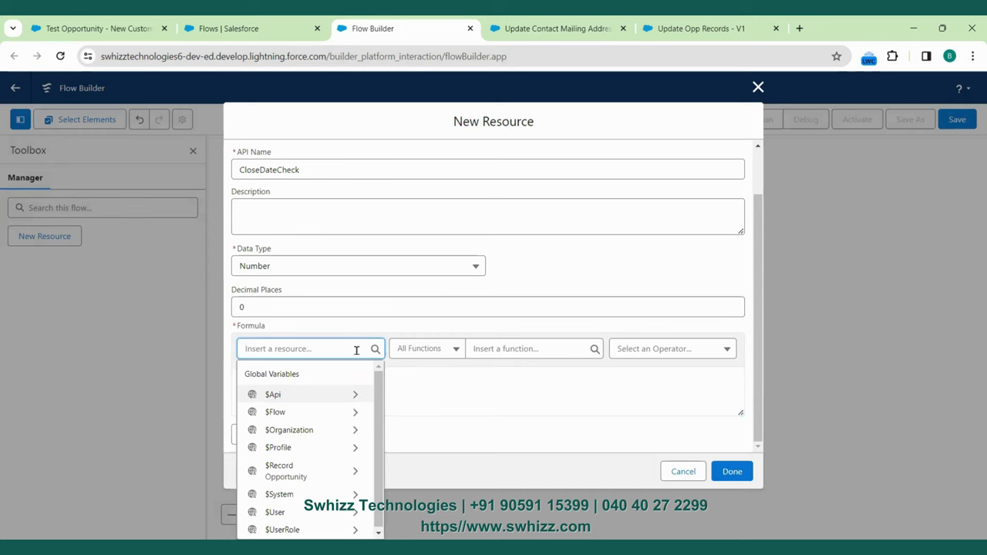
pyautogui.click(298, 473)
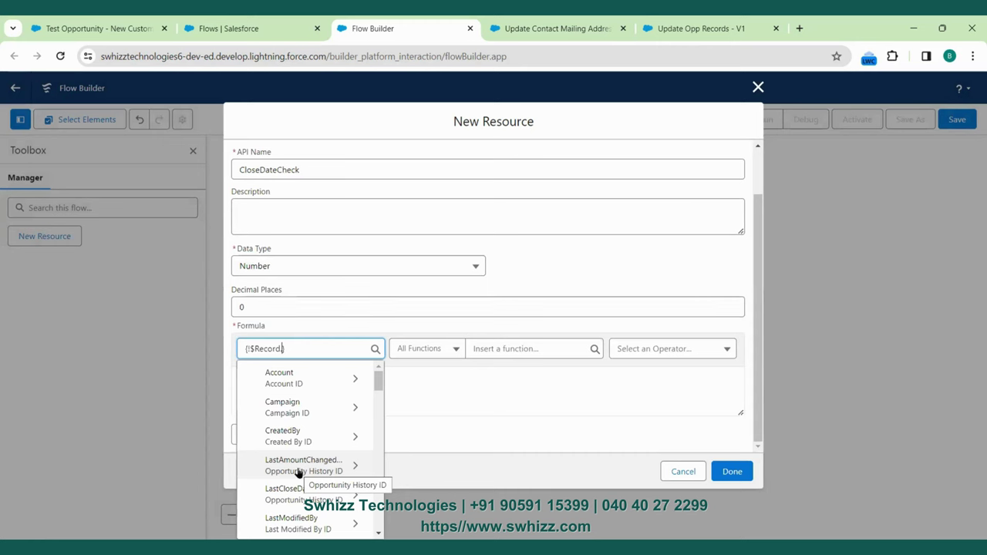
pyautogui.write('Clo')
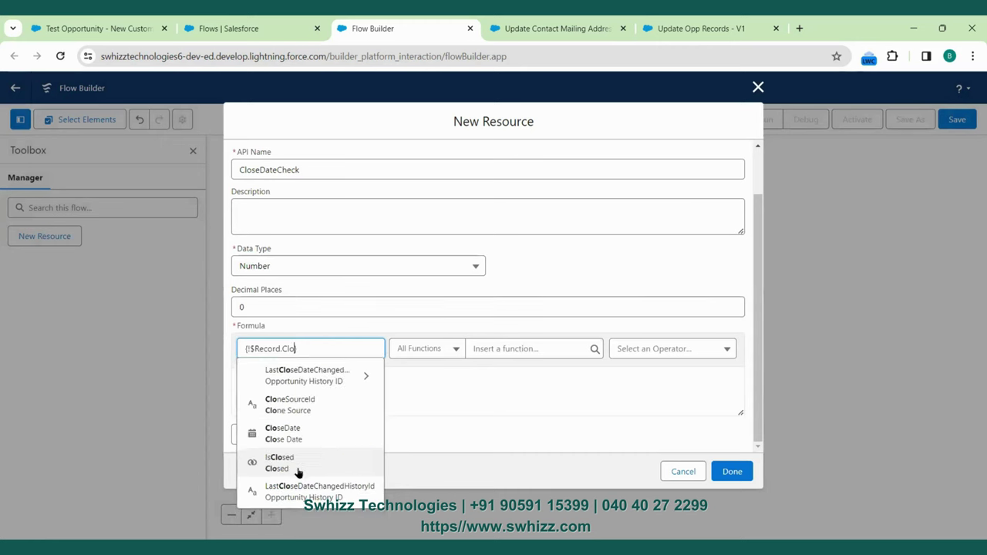
pyautogui.click(298, 438)
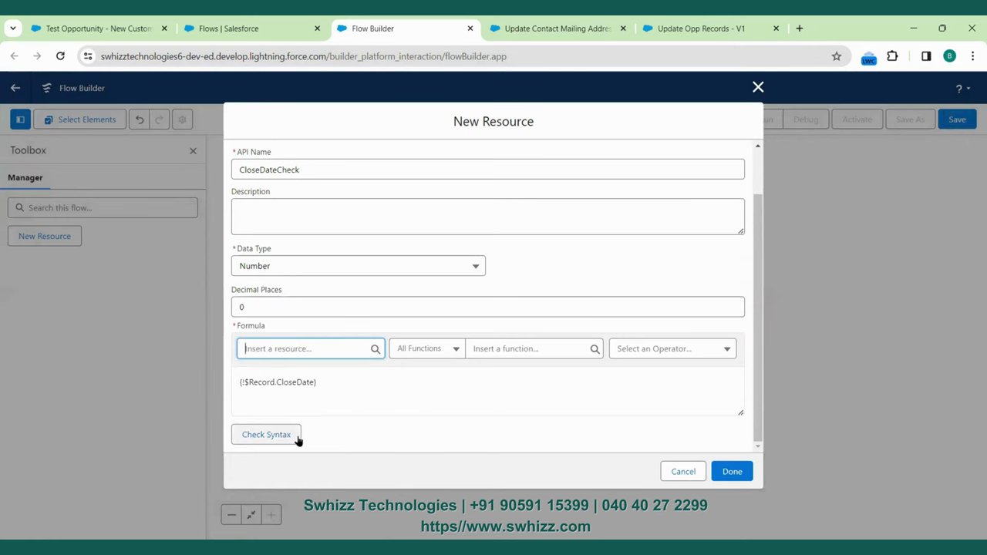
# Step: Complete the formula by subtracting the TODAY() function from the record's close date
pyautogui.click(336, 383)
pyautogui.write('-')
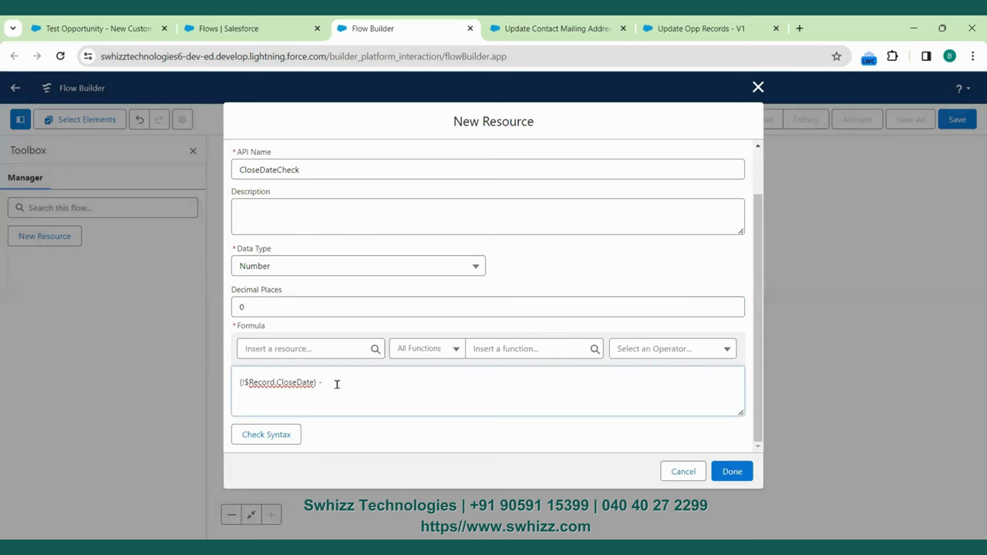
pyautogui.write(' to')
pyautogui.press('BackSpace')
pyautogui.press('BackSpace')
pyautogui.click(516, 347)
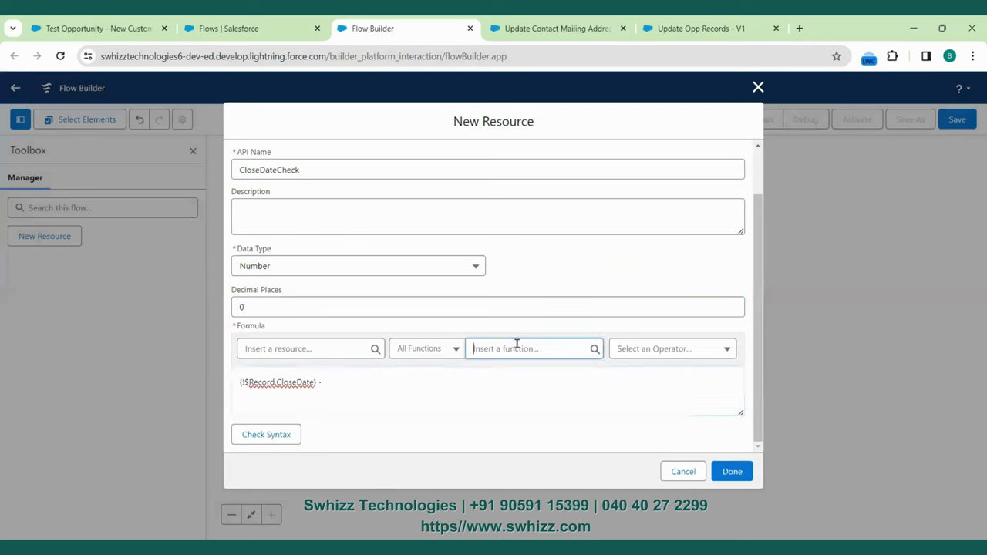
pyautogui.write('tod')
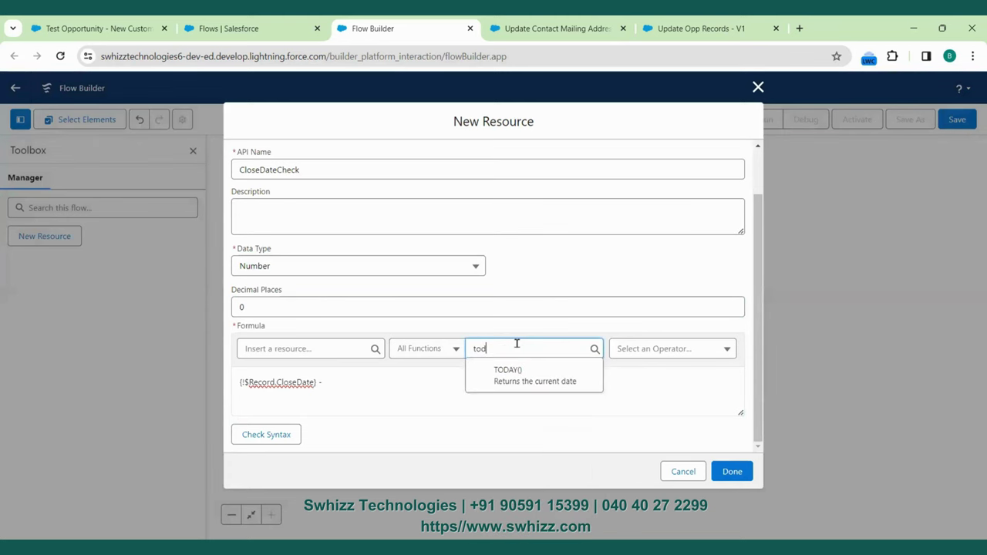
pyautogui.click(532, 375)
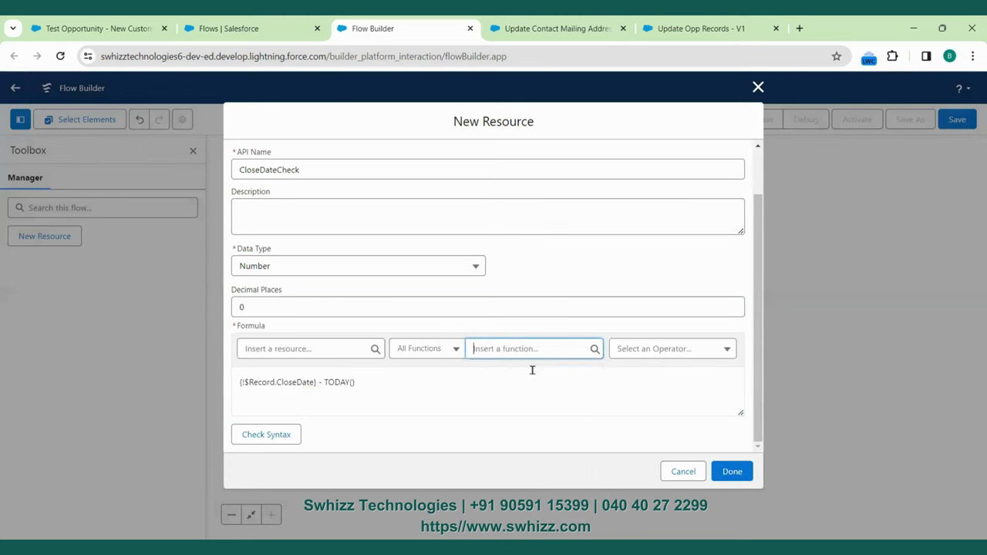
# Step: Check the formula's syntax and save the CloseDateCheck resource
pyautogui.click(341, 393)
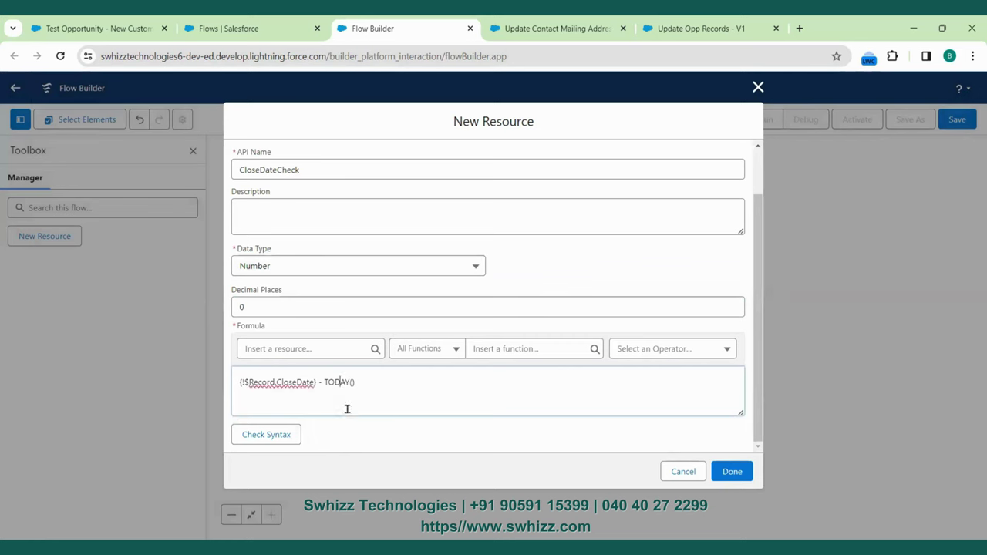
pyautogui.click(282, 441)
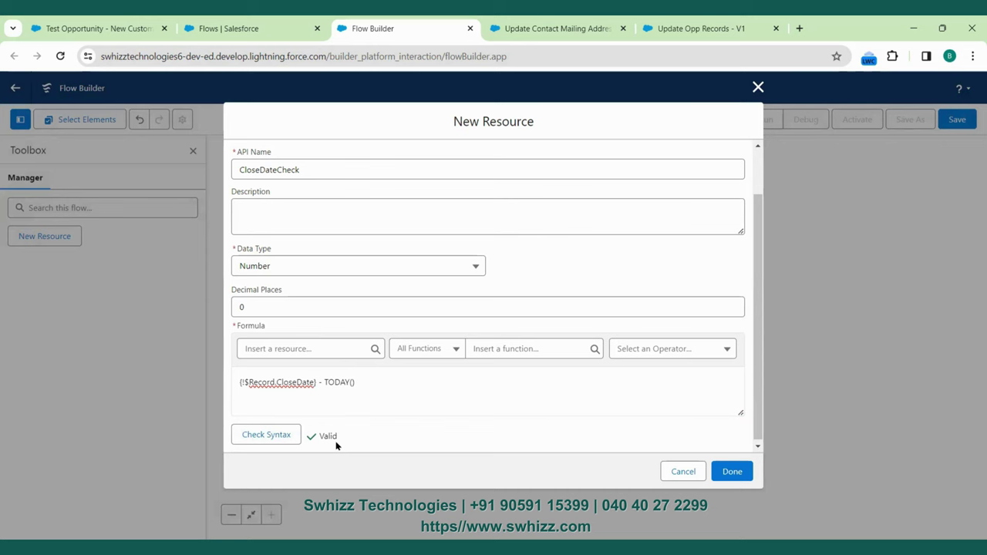
pyautogui.click(732, 472)
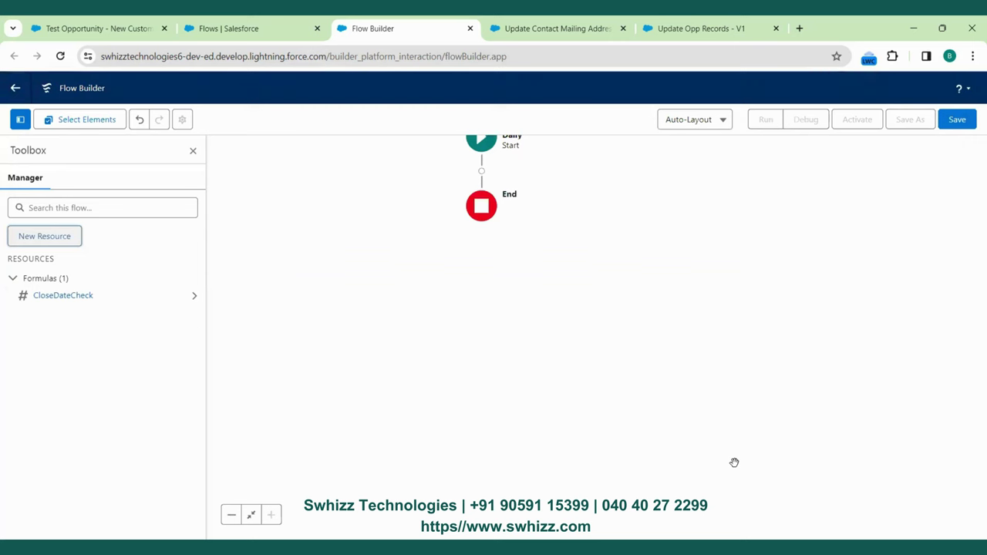
# Step: Add a Decision element labelled Condition Check between the flow's Start and End
pyautogui.moveTo(663, 338); pyautogui.dragTo(658, 401)
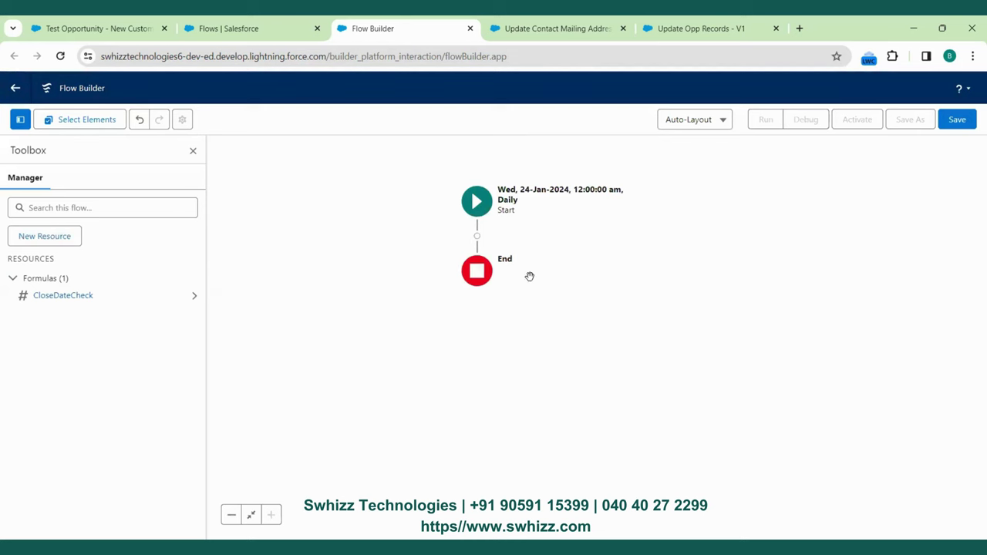
pyautogui.click(477, 236)
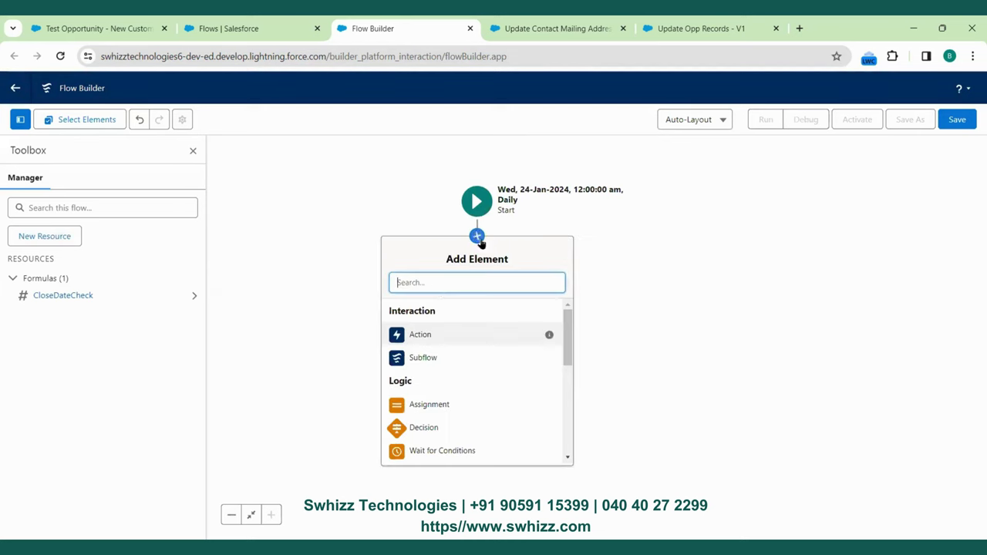
pyautogui.click(429, 427)
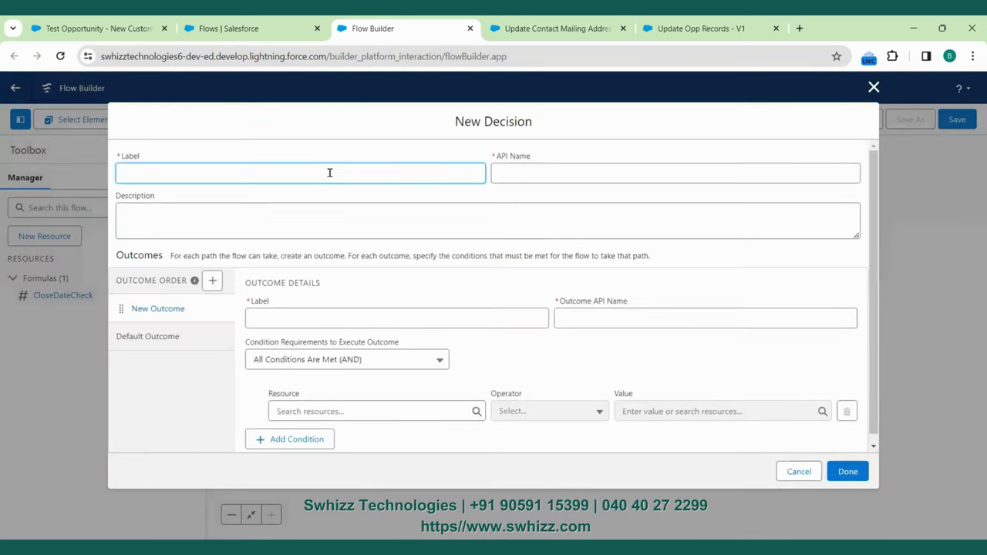
pyautogui.write('Condition Check')
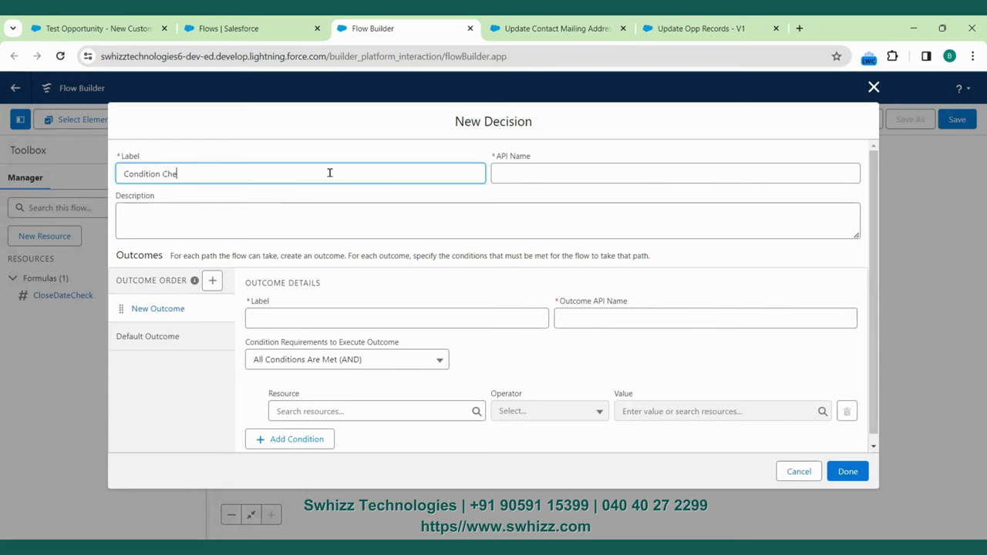
pyautogui.click(511, 177)
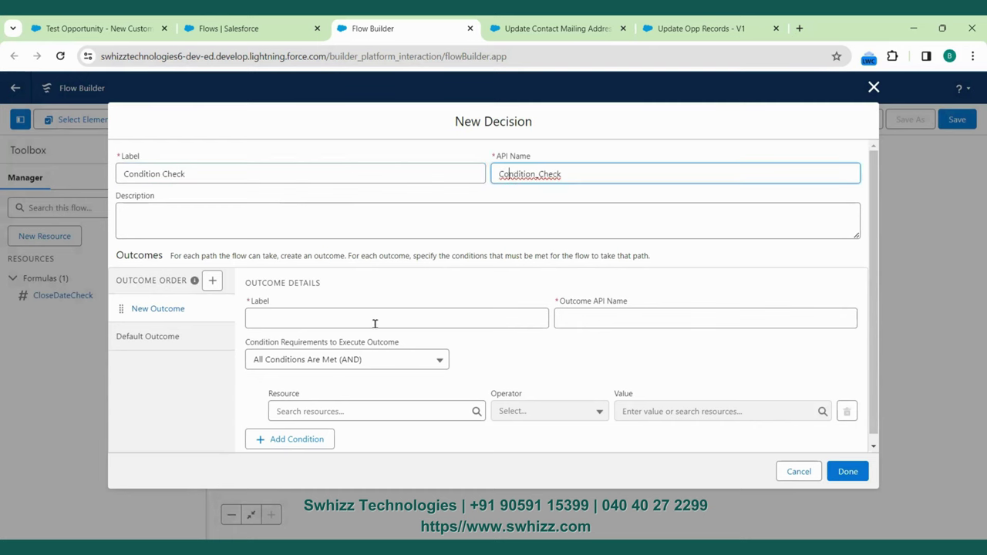
# Step: Label the decision's first outcome Opp CloseDate Check
pyautogui.click(370, 319)
pyautogui.write('Clos')
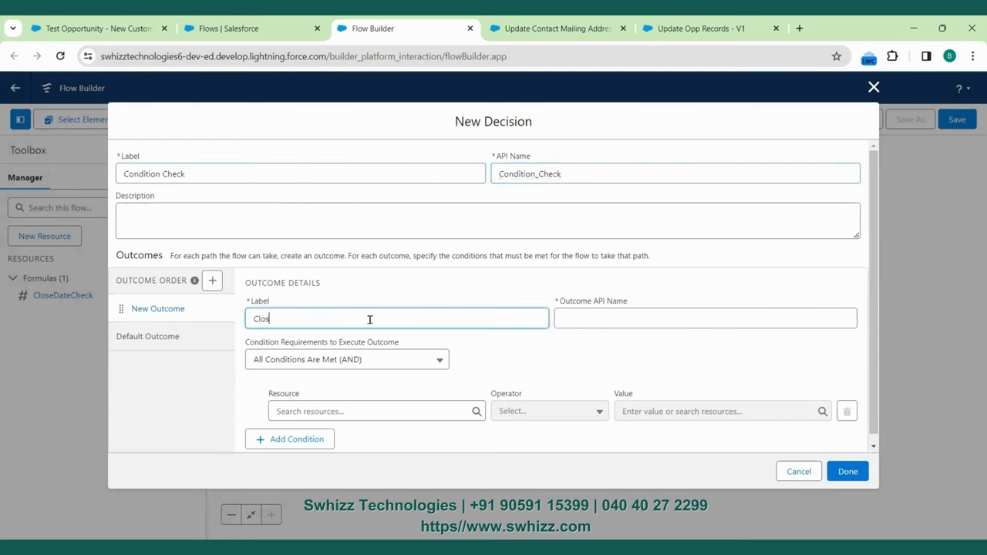
pyautogui.write('eDateC')
pyautogui.press('BackSpace')
pyautogui.write('Check')
pyautogui.click(251, 321)
pyautogui.write('Opp')
pyautogui.click(637, 335)
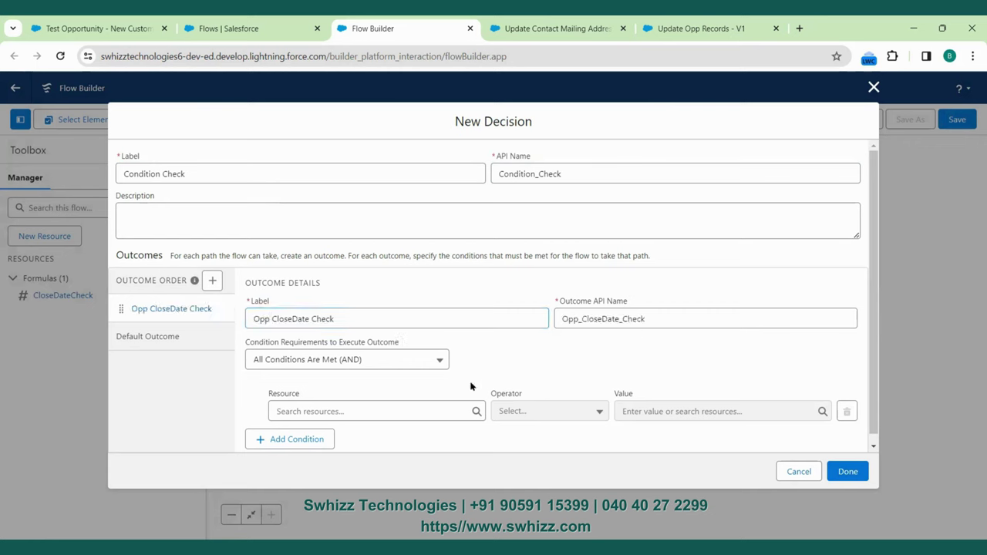
# Step: Set the outcome's condition to CloseDateCheck Less Than or Equal 7 and save the decision
pyautogui.click(359, 418)
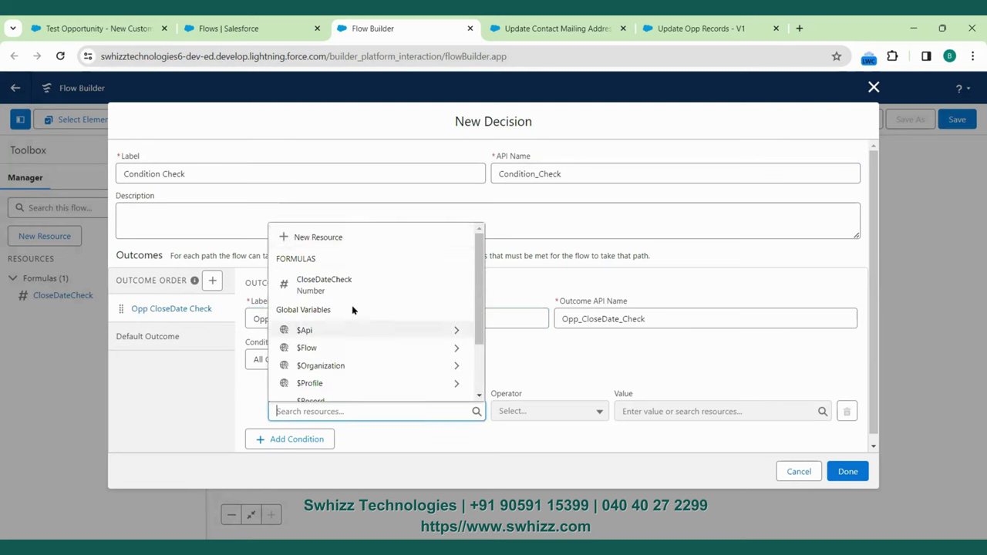
pyautogui.click(349, 287)
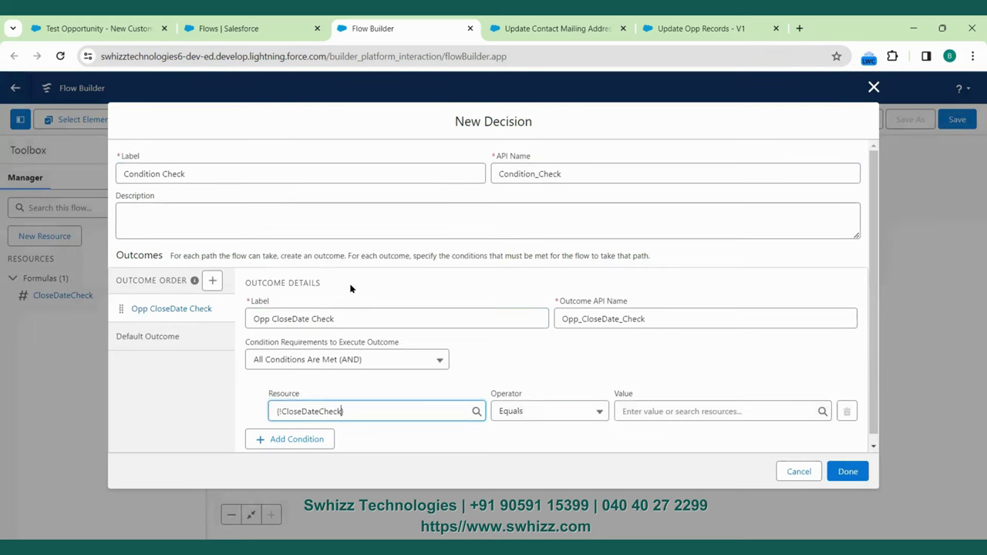
pyautogui.click(529, 412)
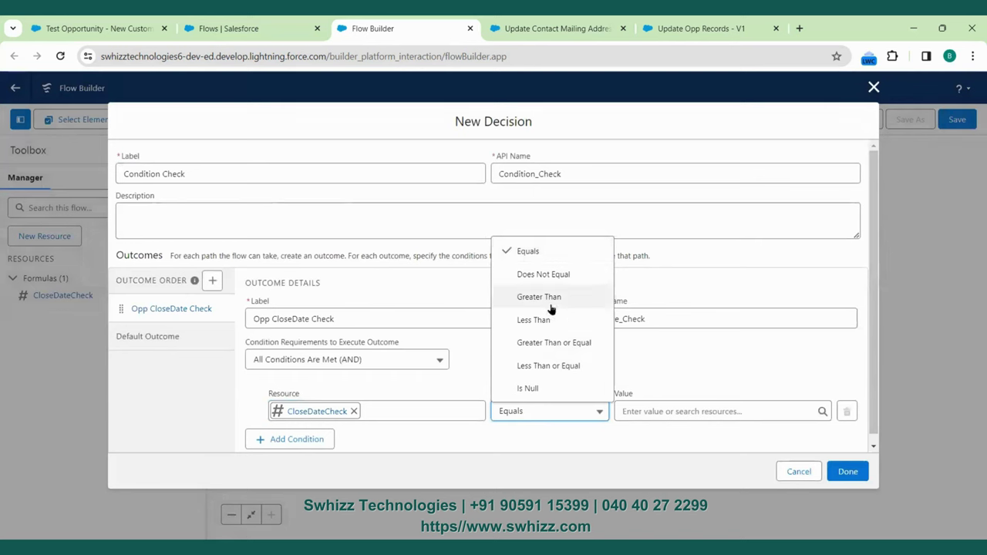
pyautogui.click(544, 366)
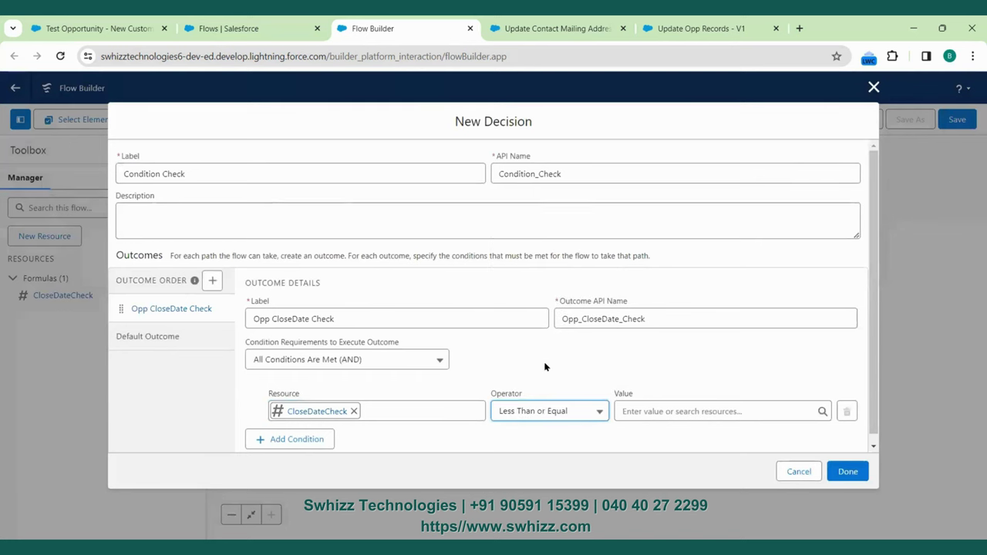
pyautogui.click(648, 413)
pyautogui.write('7')
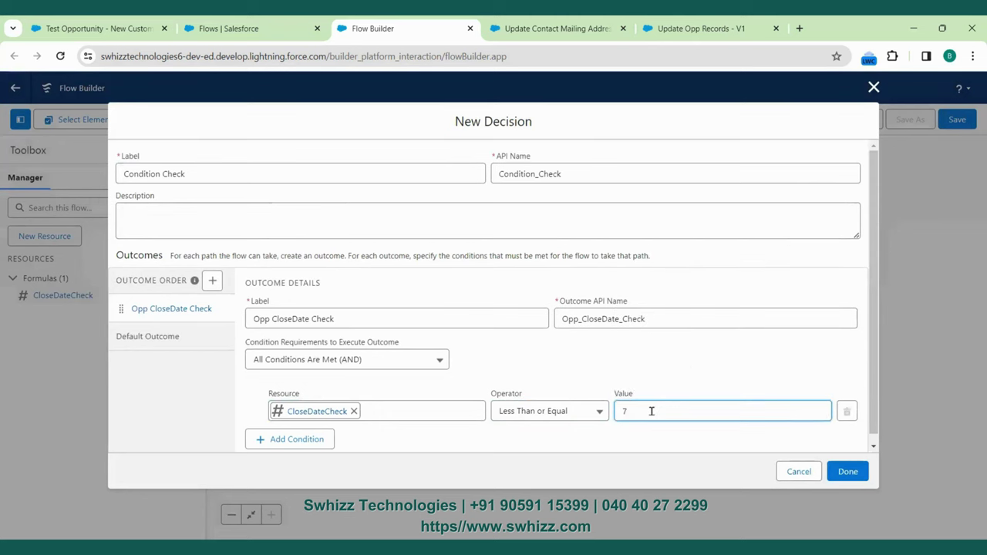
pyautogui.click(652, 363)
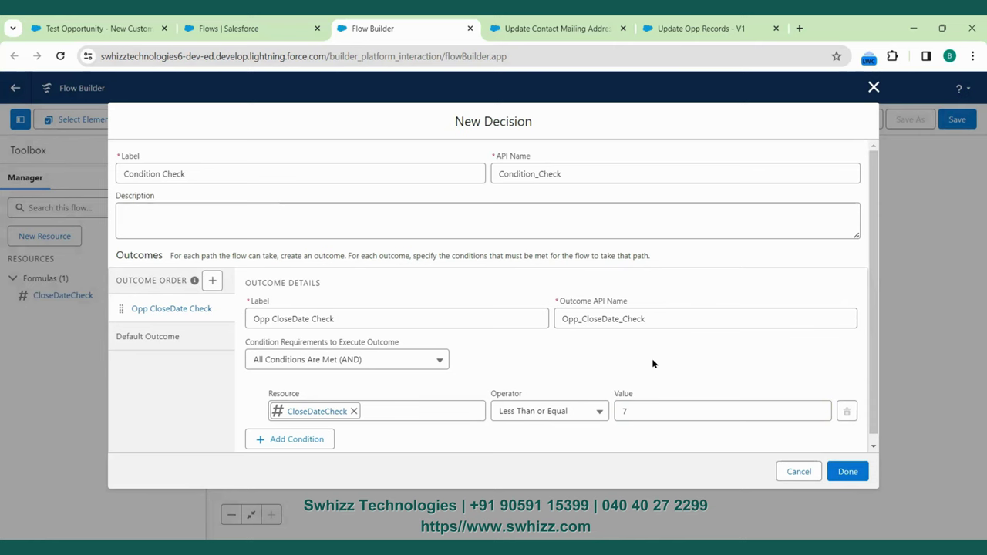
pyautogui.click(842, 476)
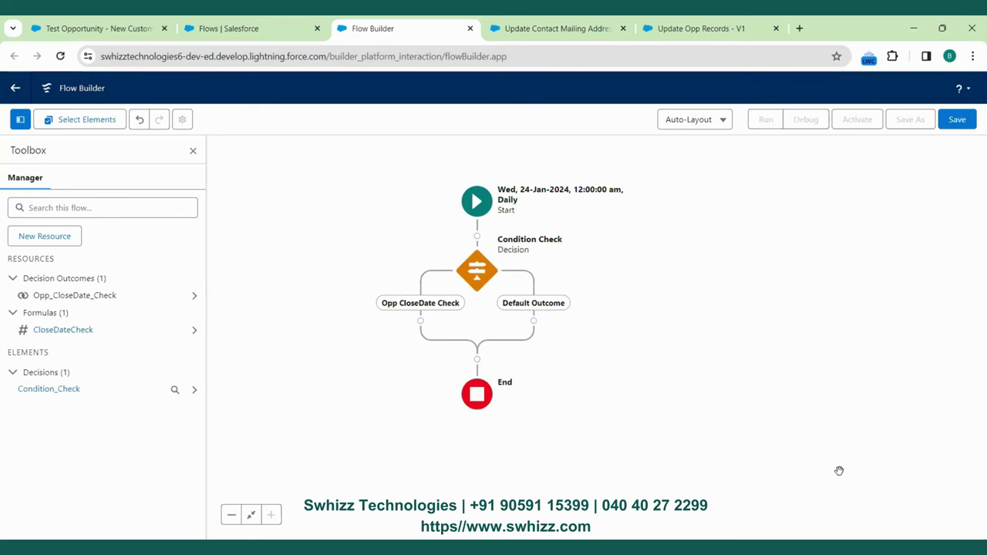
# Step: Open Salesforce Setup from the opportunity record's page and find the Classic Email Templates page
pyautogui.click(141, 29)
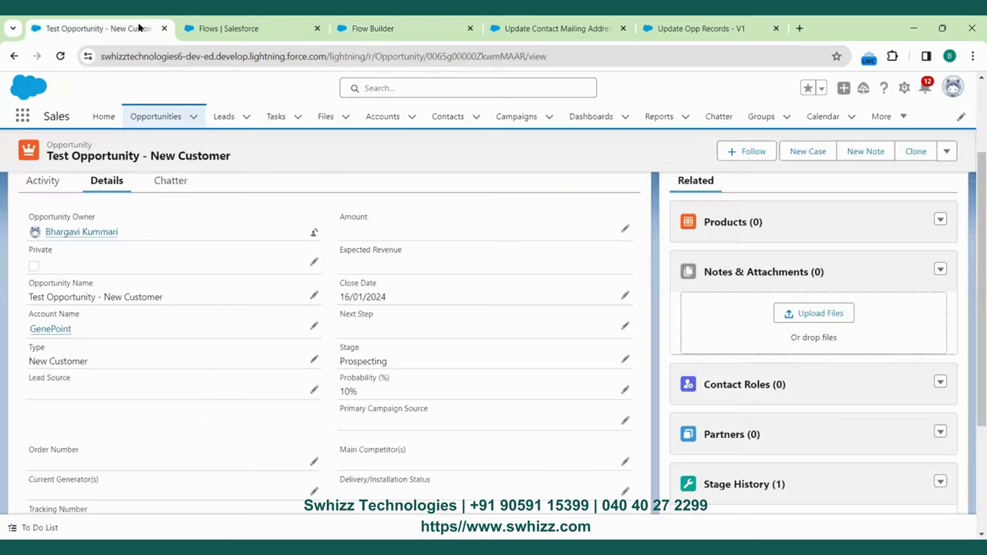
pyautogui.click(904, 88)
pyautogui.click(863, 117)
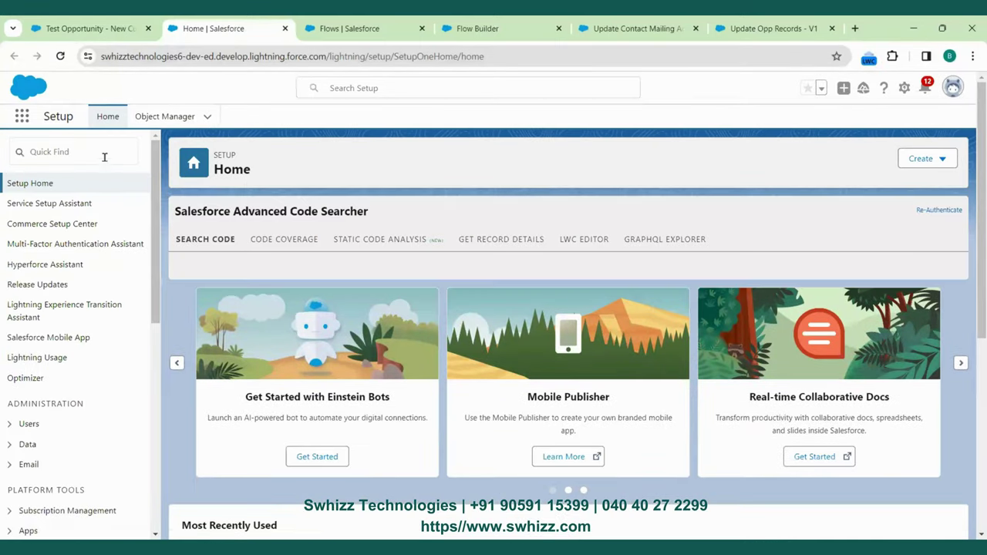
pyautogui.click(87, 154)
pyautogui.write('em')
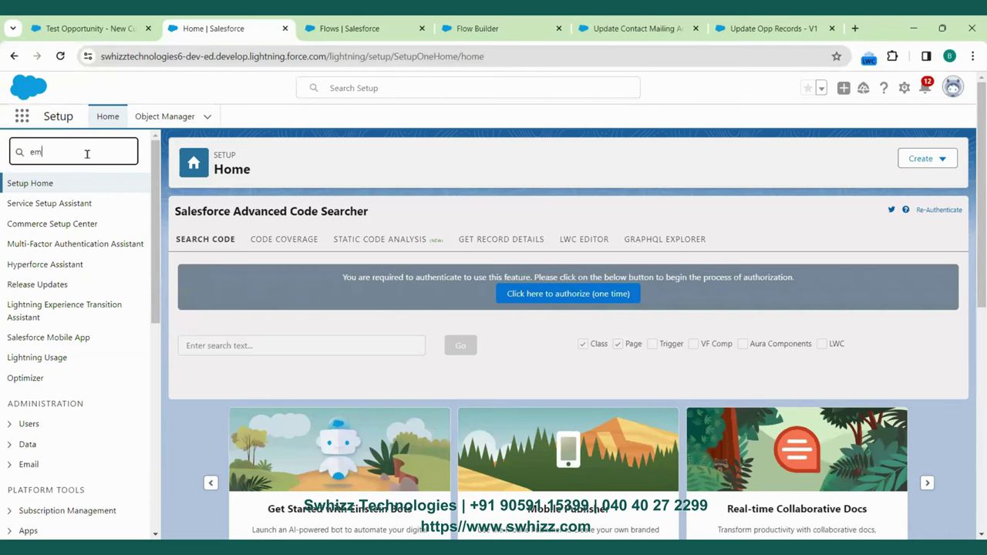
pyautogui.write('ail templ')
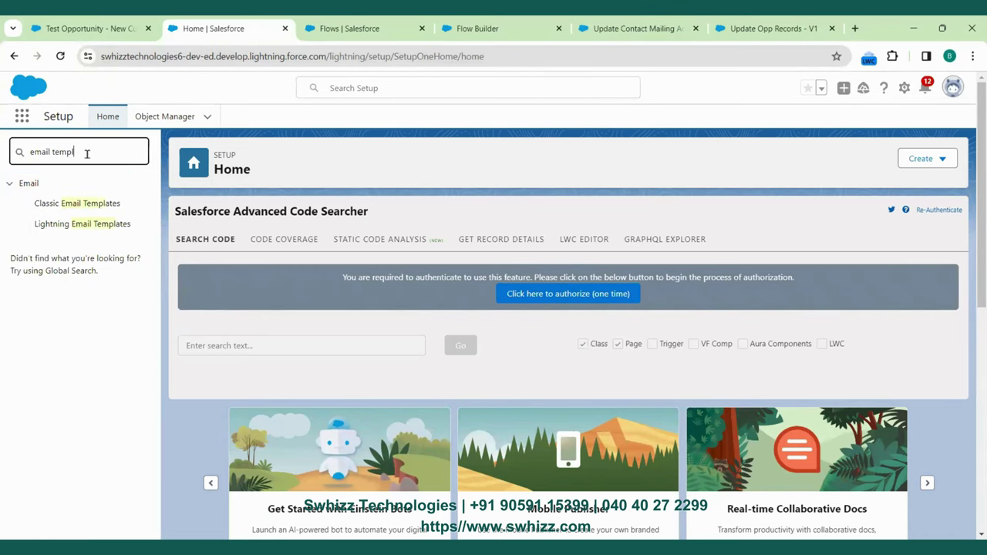
pyautogui.click(70, 206)
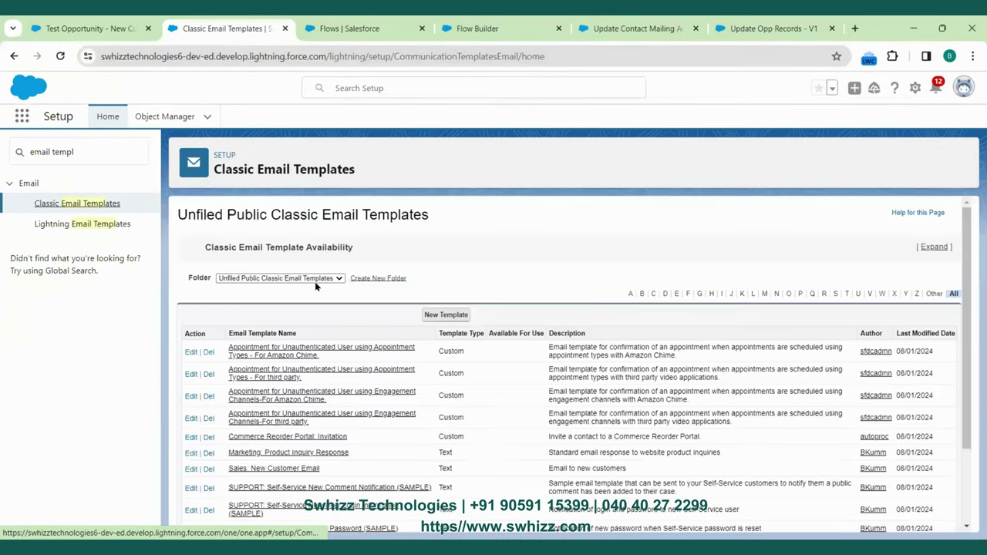
# Step: Start a new classic email template of the Text type
pyautogui.click(446, 315)
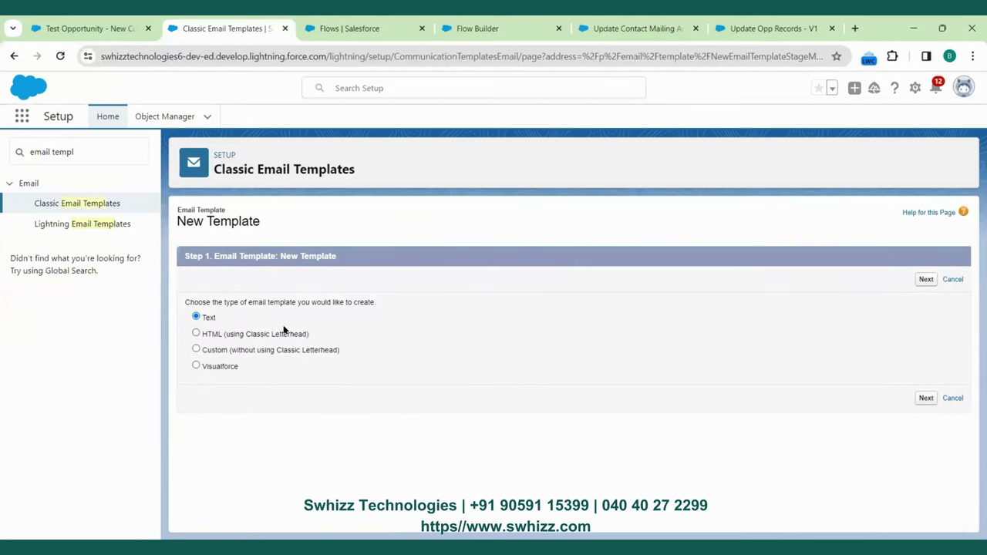
pyautogui.click(925, 279)
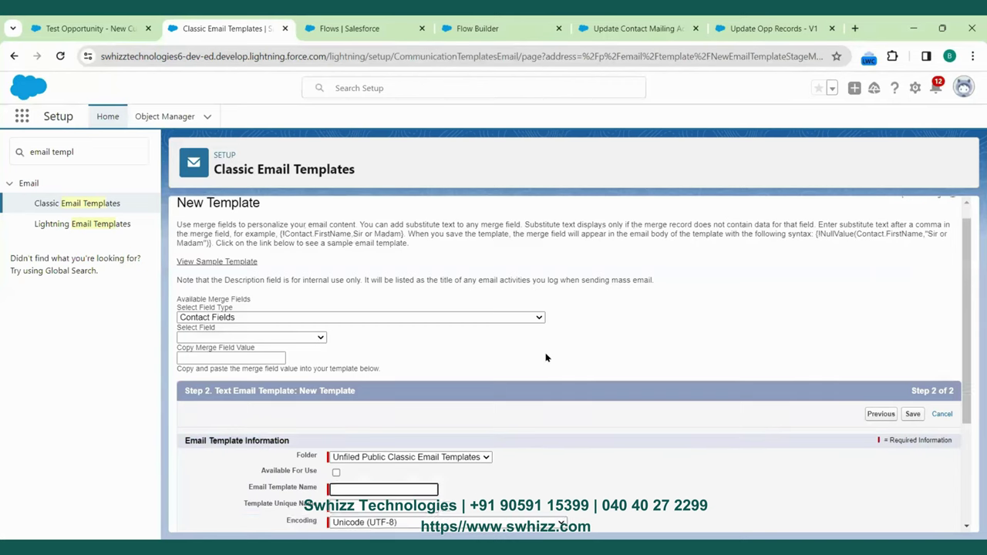
pyautogui.scroll(-2, 545, 357)
pyautogui.scroll(2, 413, 271)
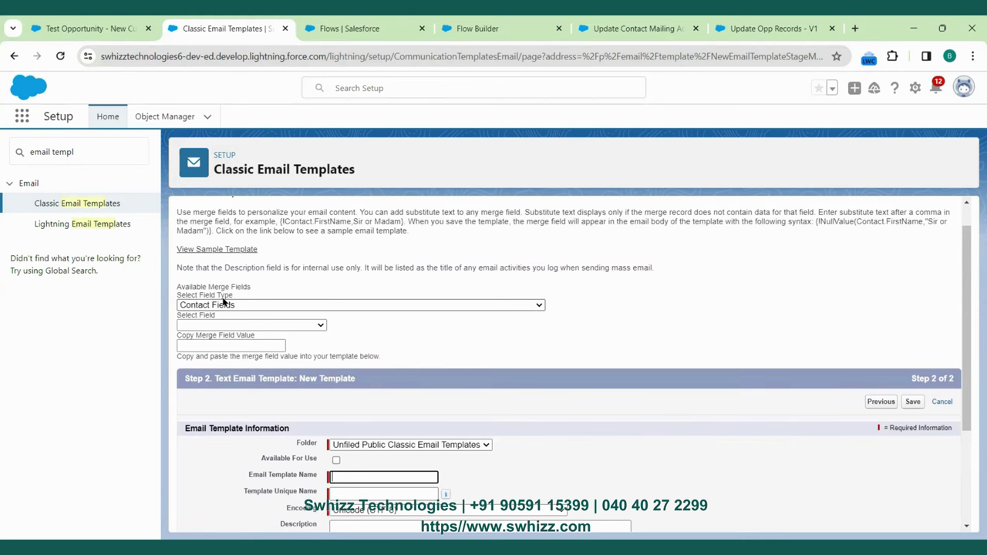
# Step: Keep the template in the Unfiled Public Classic Email Templates folder and mark it as available for use
pyautogui.scroll(-2, 223, 299)
pyautogui.scroll(-1, 230, 291)
pyautogui.scroll(-2, 230, 291)
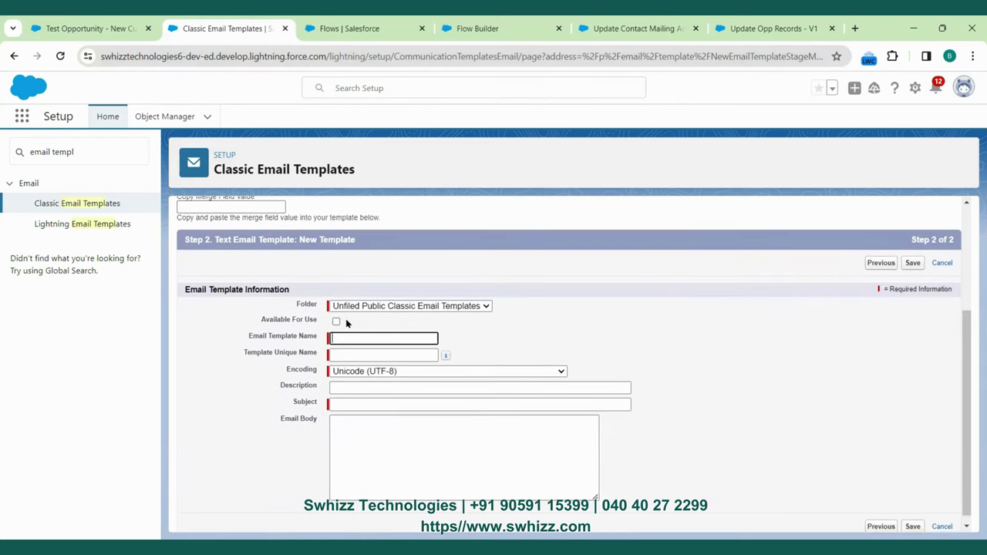
pyautogui.scroll(-1, 345, 319)
pyautogui.click(396, 297)
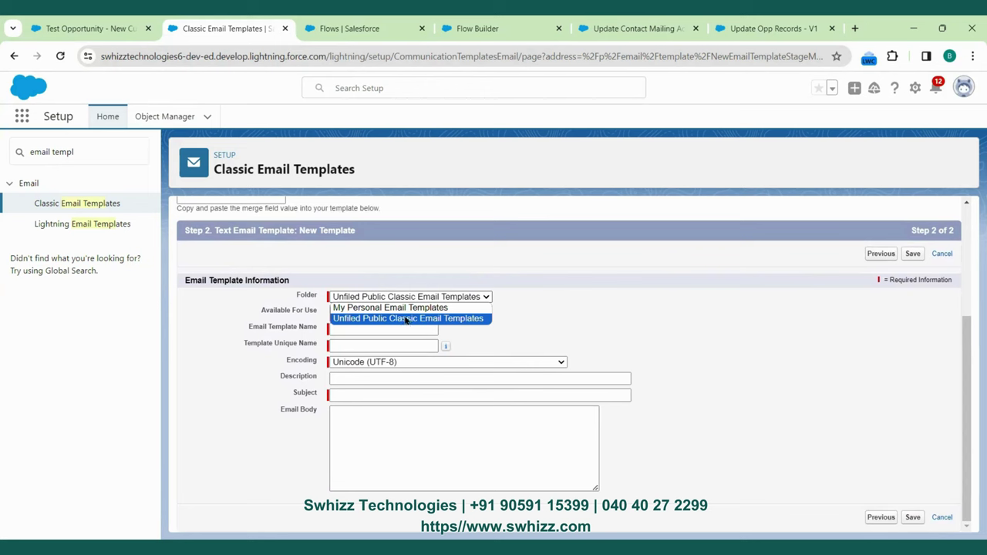
pyautogui.click(407, 319)
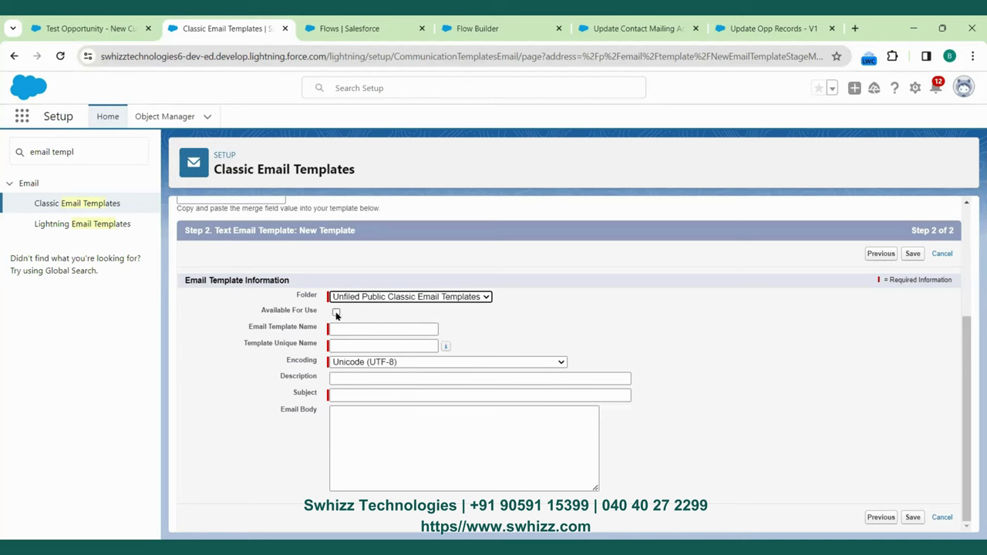
pyautogui.click(336, 313)
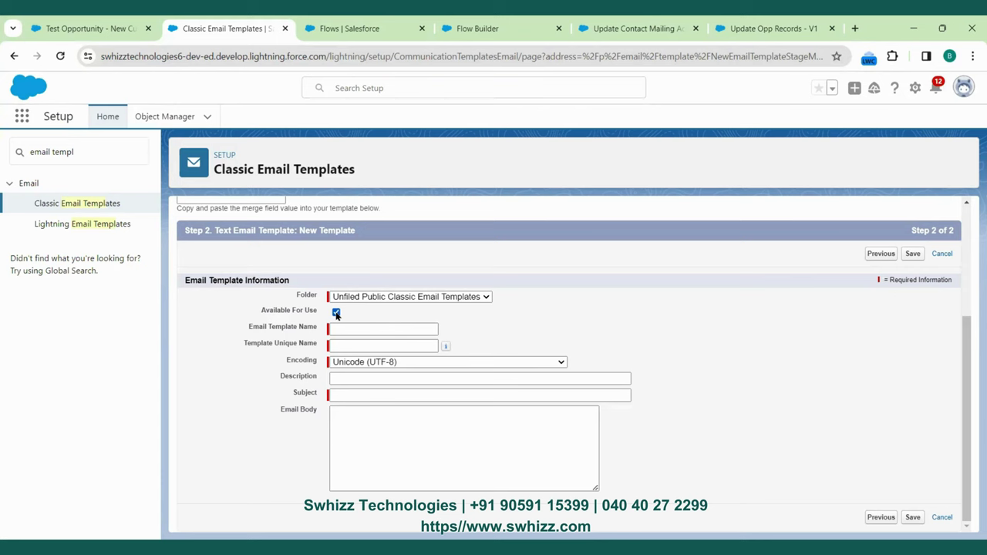
# Step: Name the email template Opportunity Close Date Tmplate and let its unique name fill in from that name
pyautogui.click(345, 328)
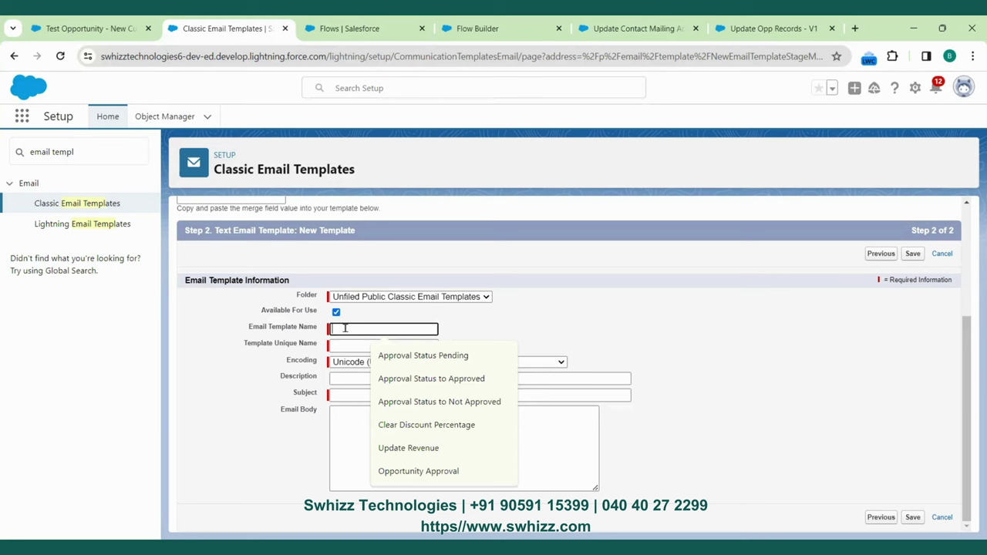
pyautogui.write('Opport')
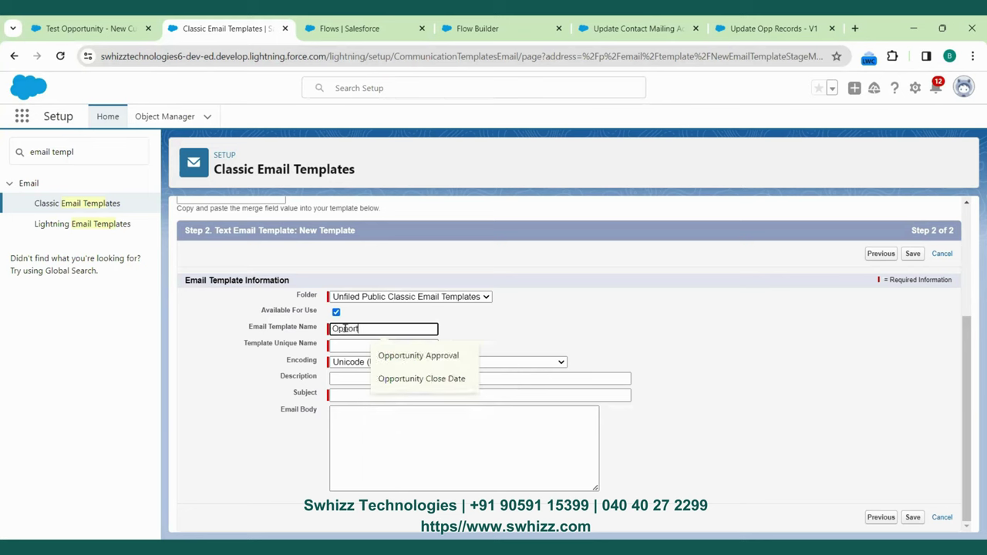
pyautogui.write('unity Clo')
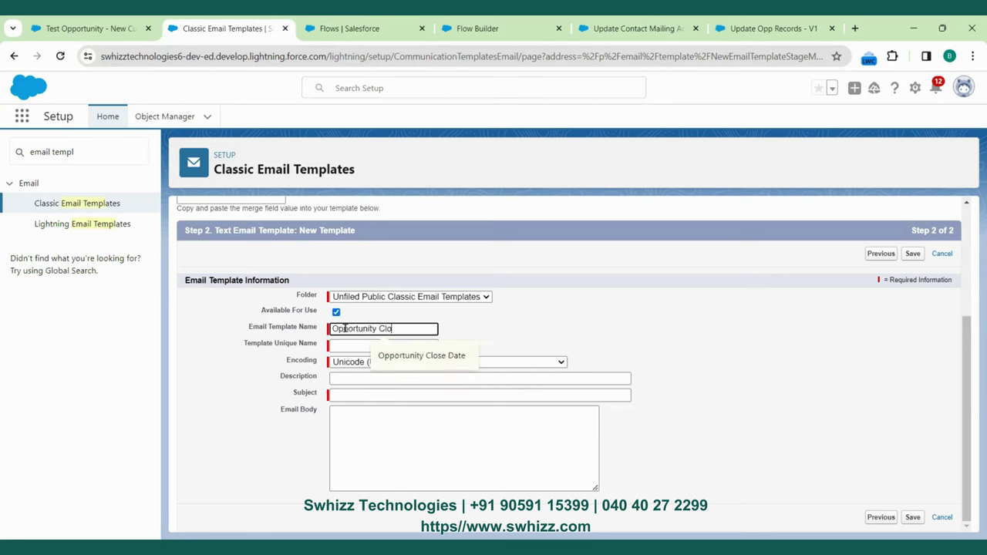
pyautogui.write('se Date Tmplate')
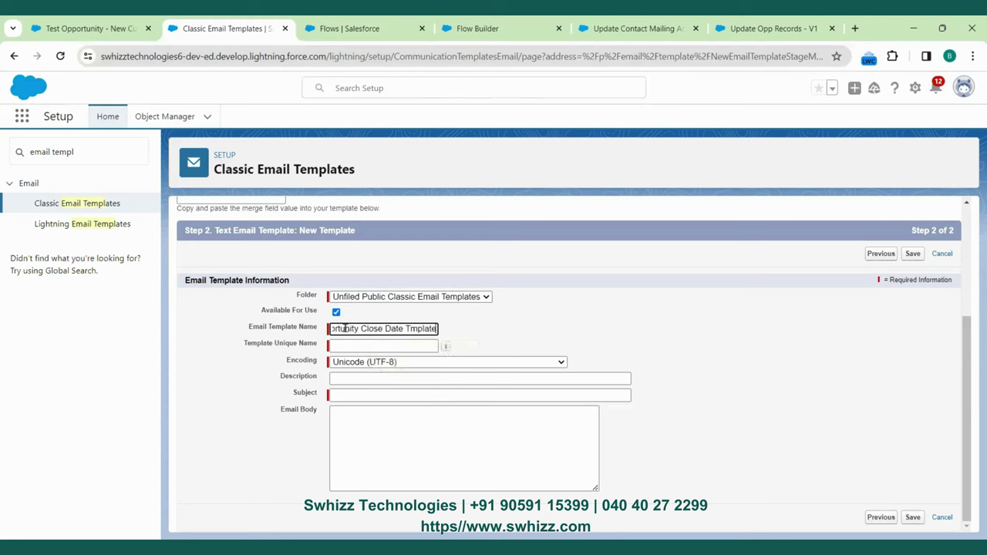
pyautogui.click(370, 346)
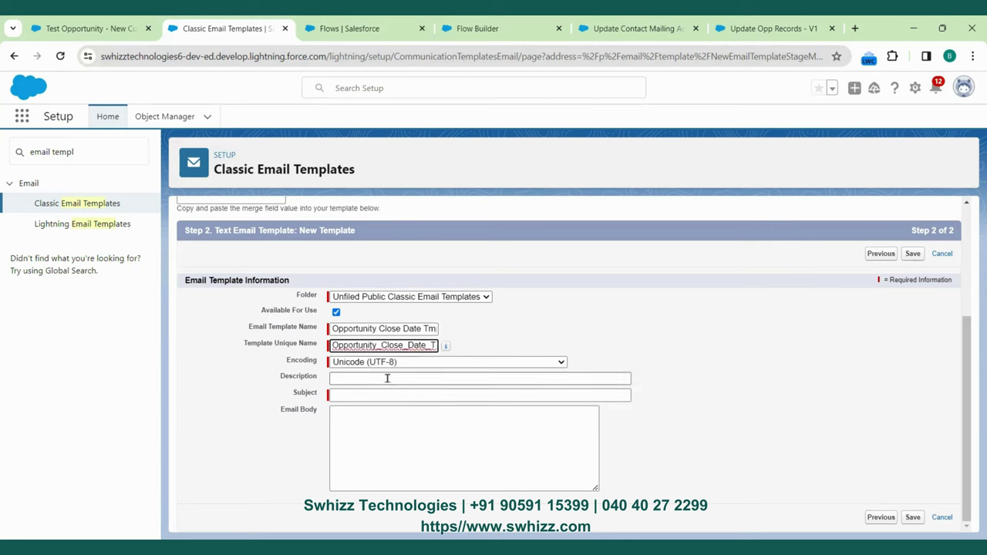
# Step: Enter the template description "use this template to send mail when opportunity is closing in next 7days."
pyautogui.click(387, 378)
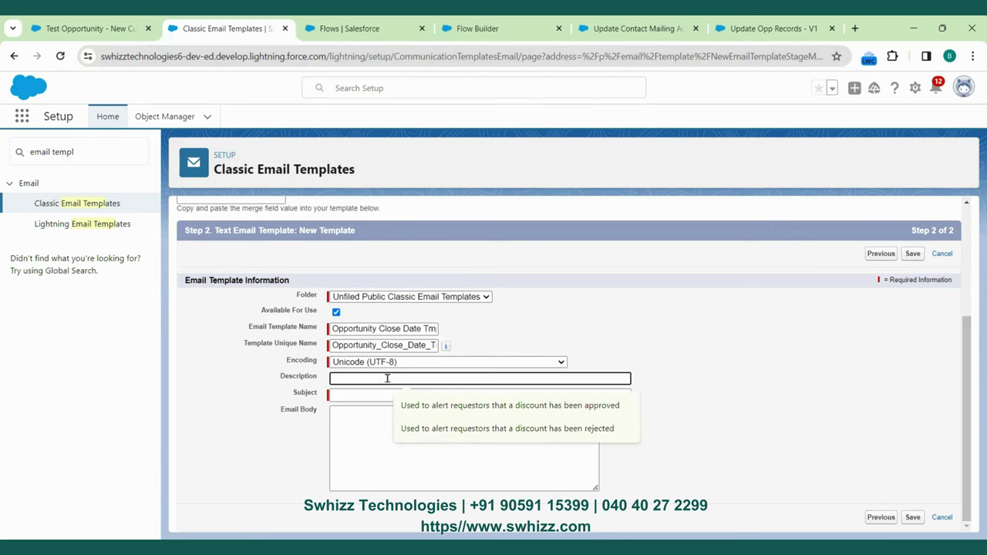
pyautogui.write('use this ')
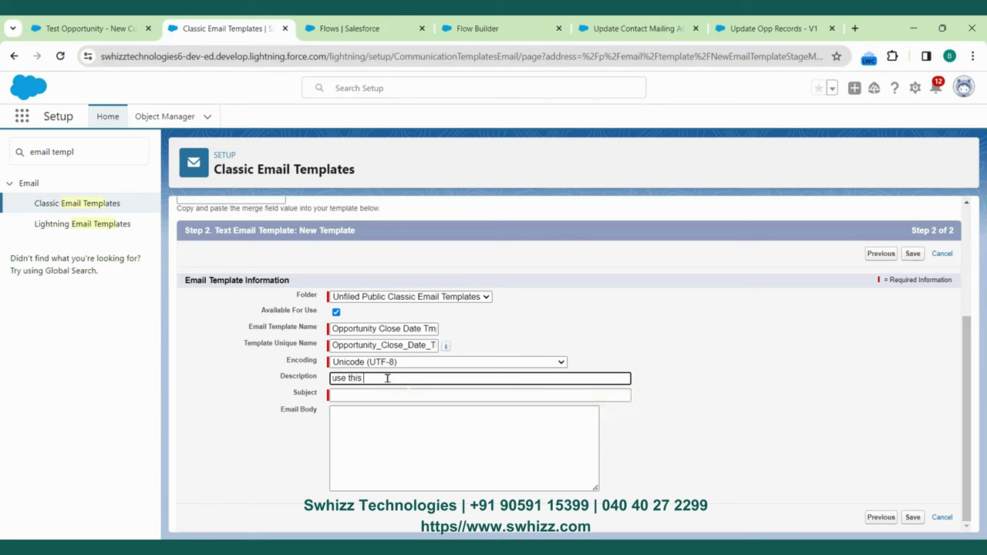
pyautogui.write('template to send mail w')
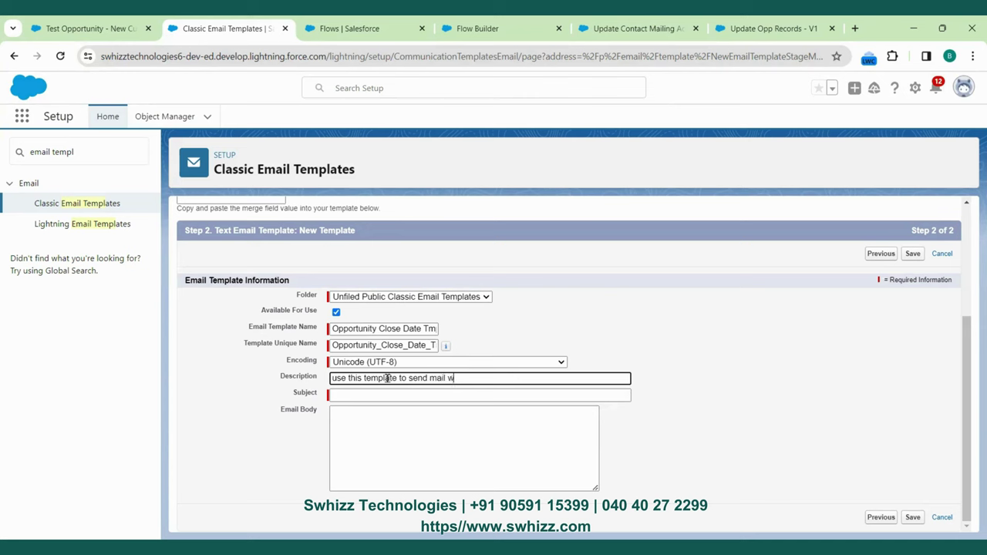
pyautogui.write('hen opportunity is closing in ne')
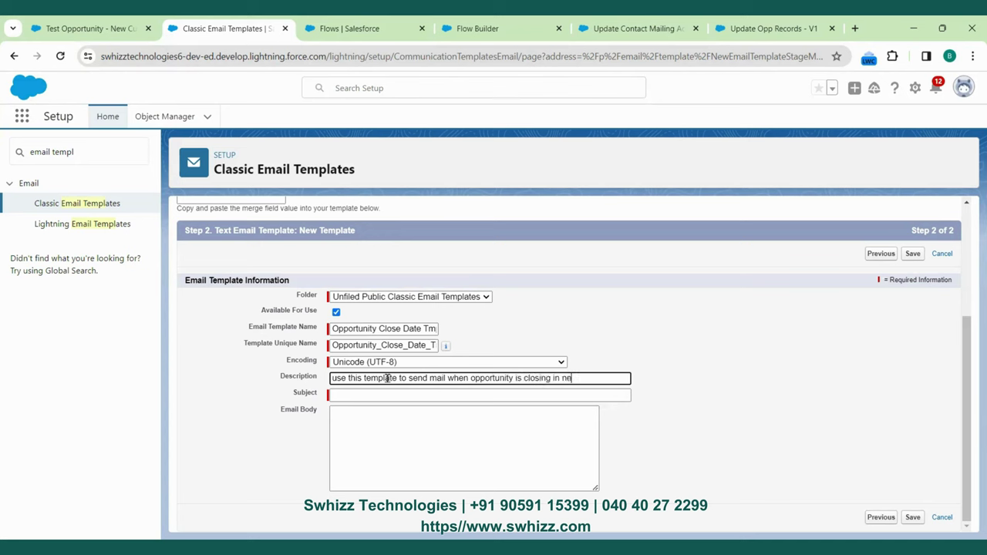
pyautogui.write('xt 7days.')
# Step: Set the template's subject to Opportunity Close Date Notification
pyautogui.click(382, 397)
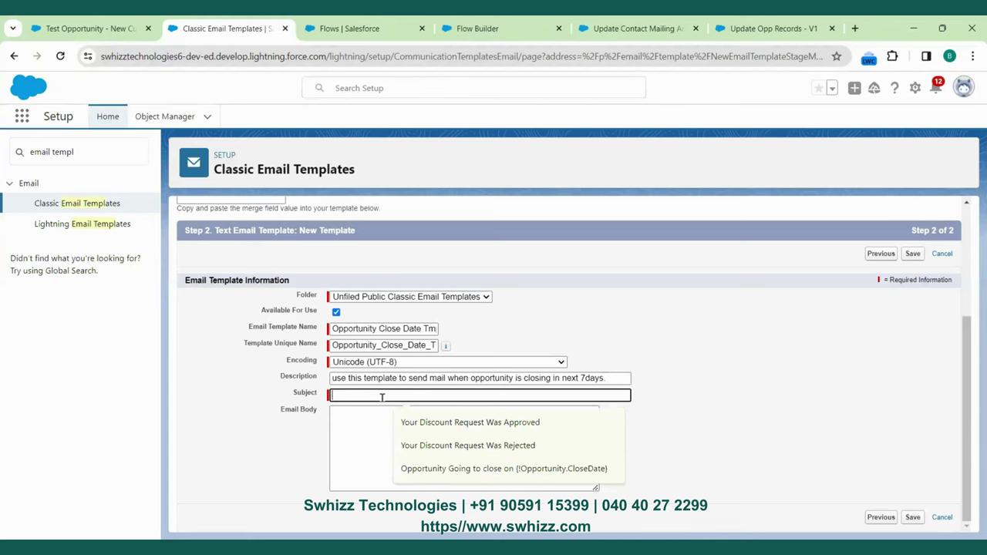
pyautogui.write('Opportunity')
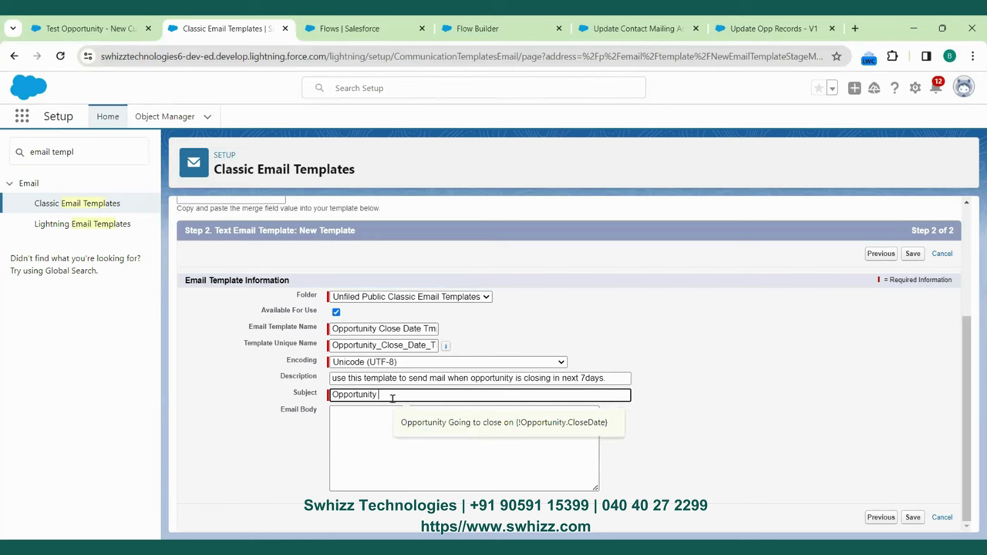
pyautogui.write('Cl')
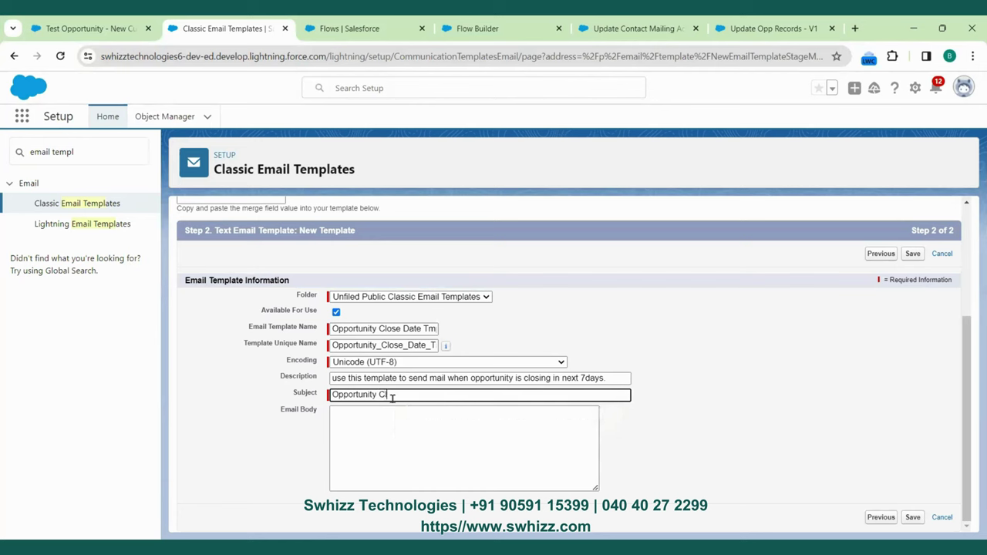
pyautogui.write('ose Date Notificatio')
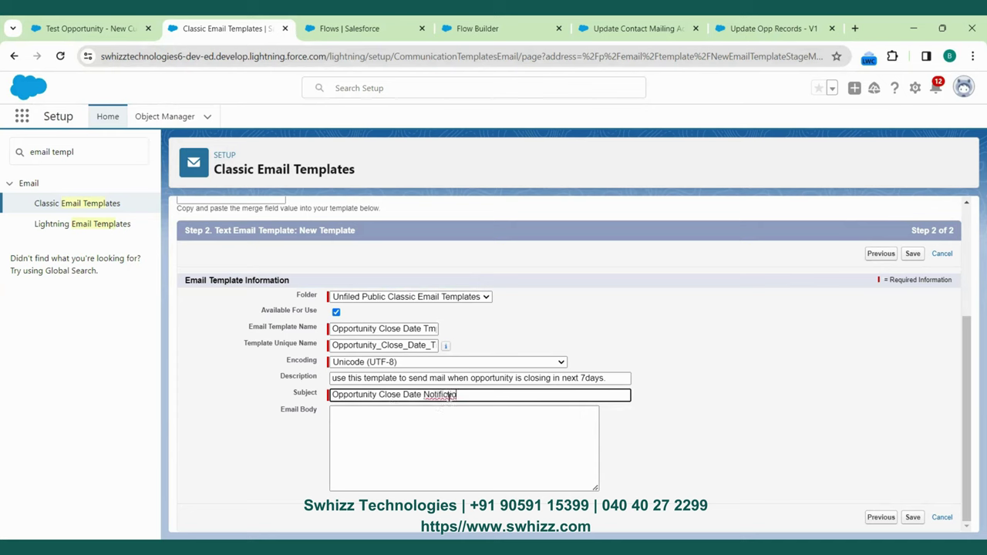
pyautogui.write('n')
pyautogui.write('a')
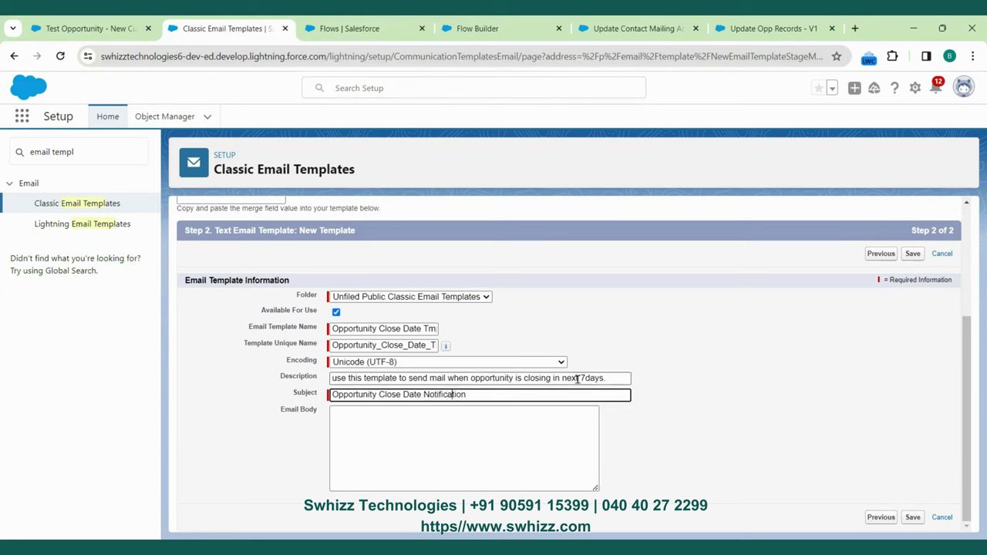
# Step: Begin the email body with "Hi" and set the merge field type to Opportunity Fields
pyautogui.click(514, 447)
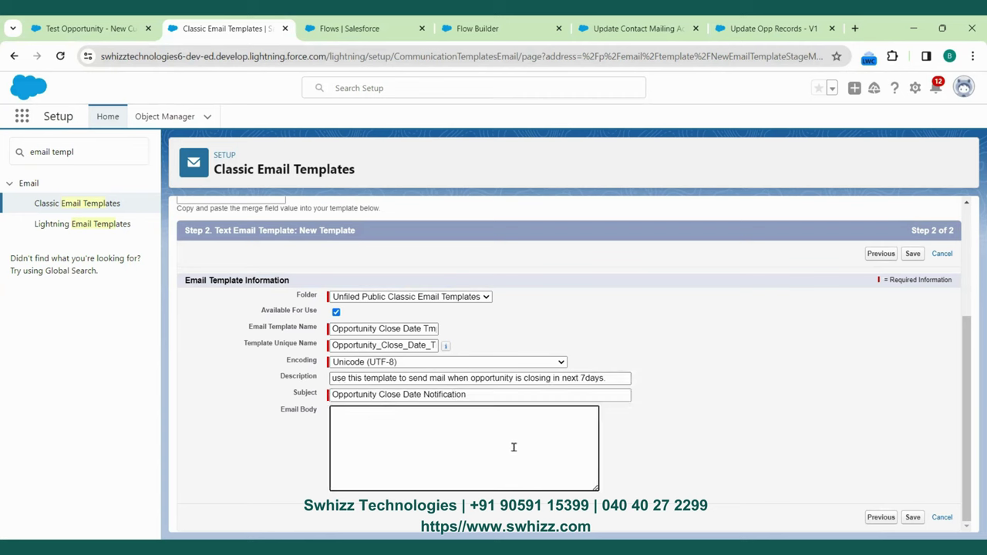
pyautogui.write('Hi')
pyautogui.scroll(3, 491, 426)
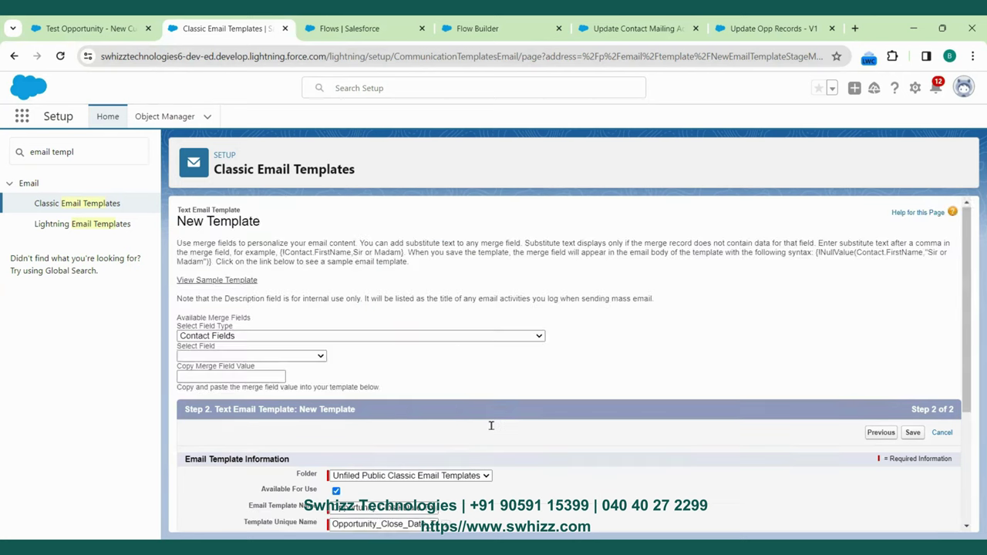
pyautogui.click(280, 336)
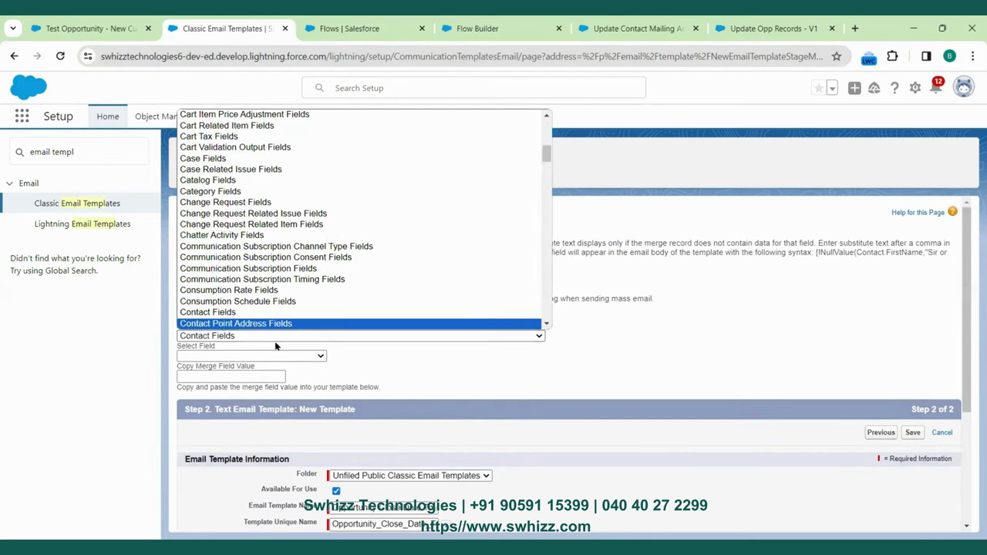
pyautogui.scroll(-3, 280, 263)
pyautogui.press('o')
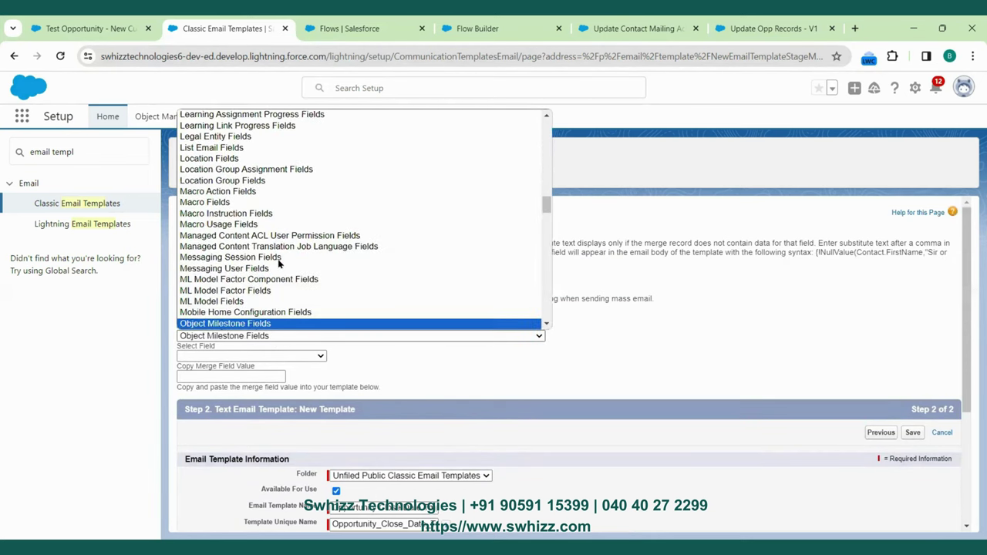
pyautogui.scroll(-2, 279, 263)
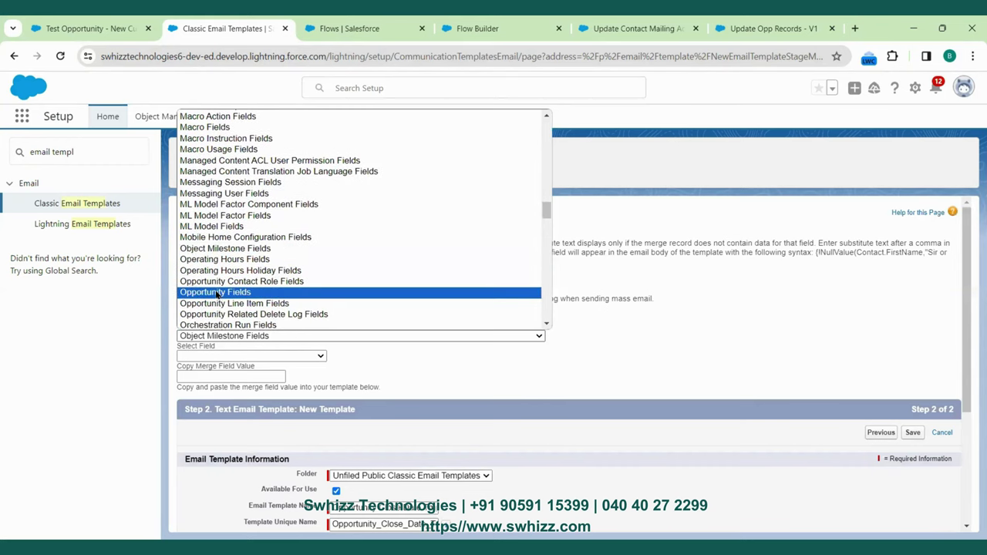
pyautogui.click(217, 293)
# Step: Copy the Owner Full Name merge field value and insert it after "Hi" in the email body
pyautogui.scroll(-2, 245, 251)
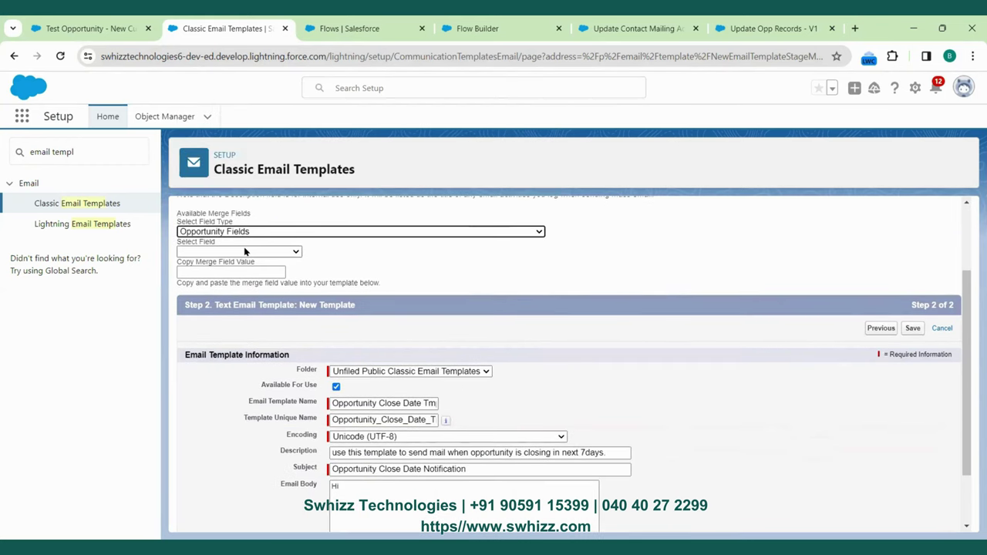
pyautogui.click(244, 251)
pyautogui.press('o')
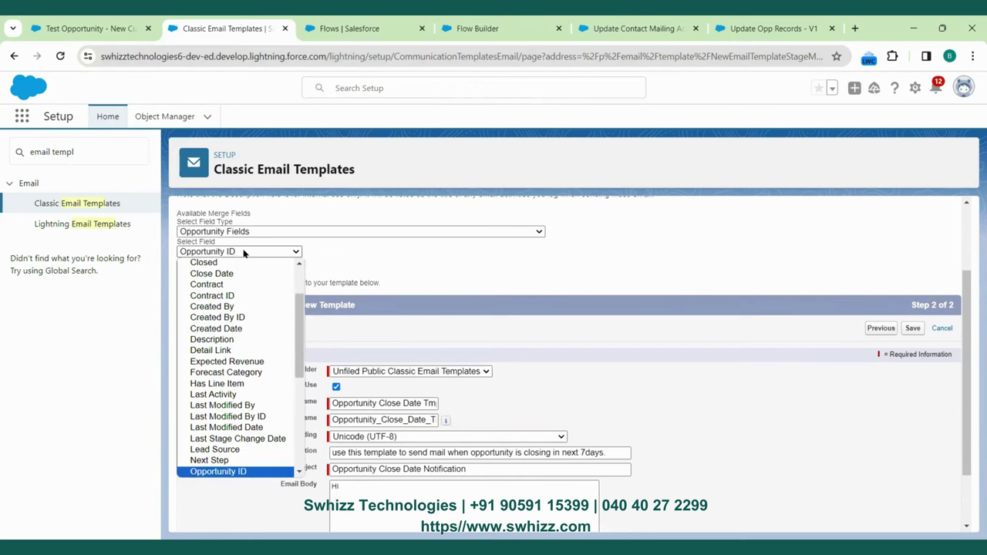
pyautogui.press('w')
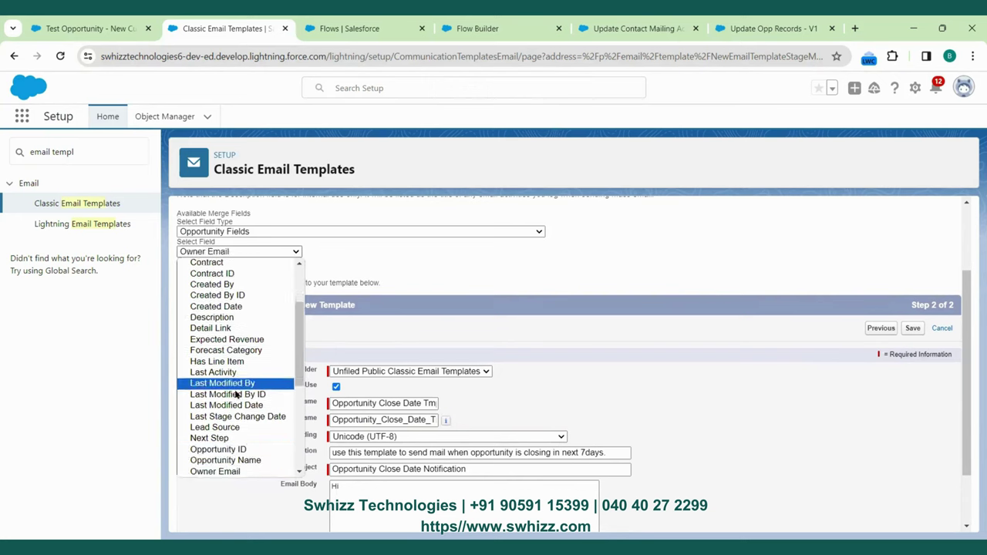
pyautogui.scroll(-2, 241, 374)
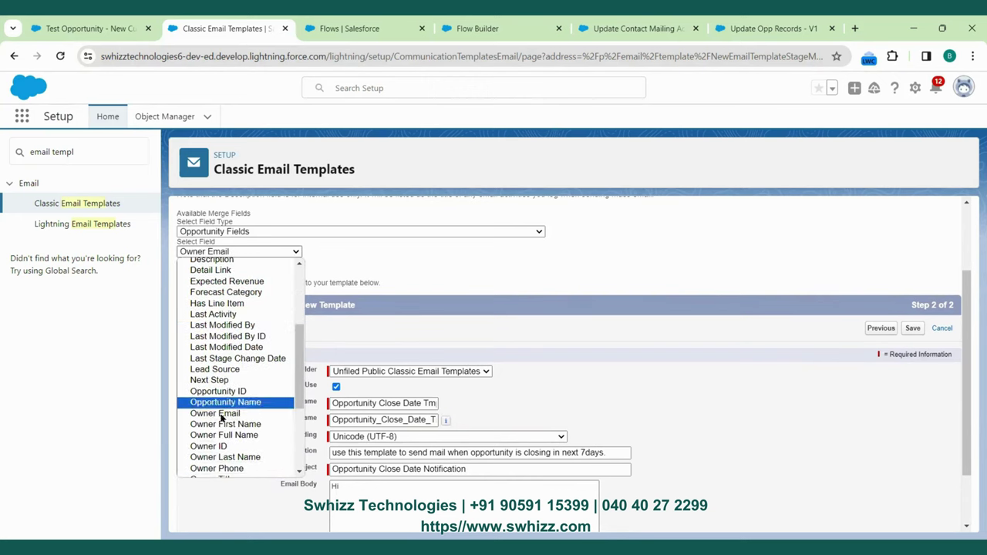
pyautogui.scroll(-2, 231, 421)
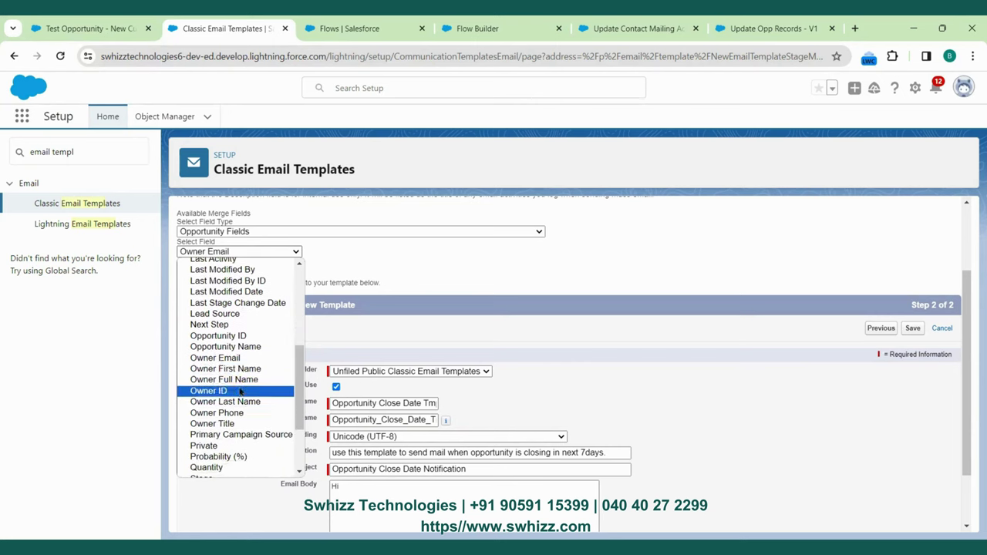
pyautogui.click(239, 380)
pyautogui.hotkey('ctrl', 'c')
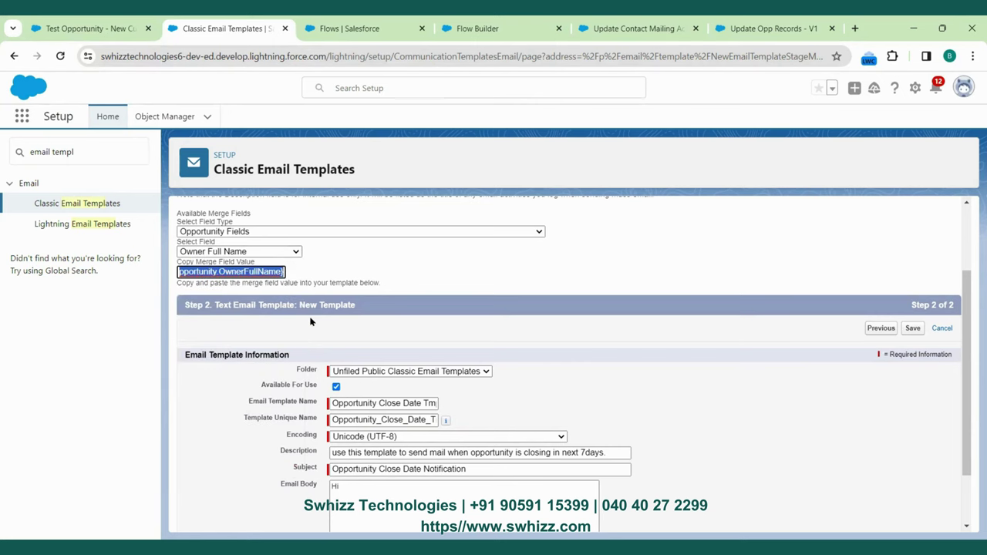
pyautogui.scroll(-1, 401, 440)
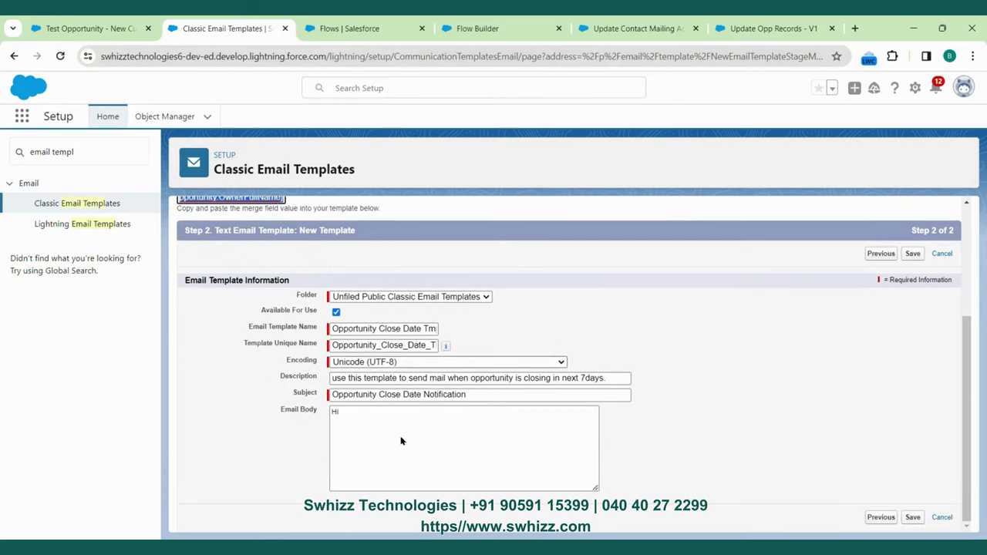
pyautogui.click(355, 412)
pyautogui.hotkey('ctrl', 'v')
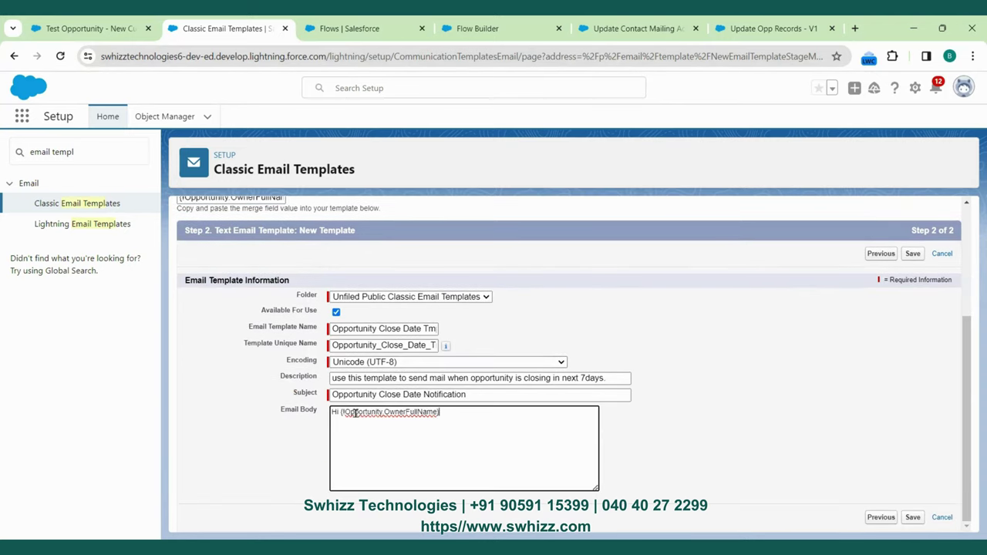
# Step: Add the line "Your opportunity going close on {!Opportunity.CloseDate}." below the greeting in the email body
pyautogui.press('Return')
pyautogui.write('Youe opportunity going close ')
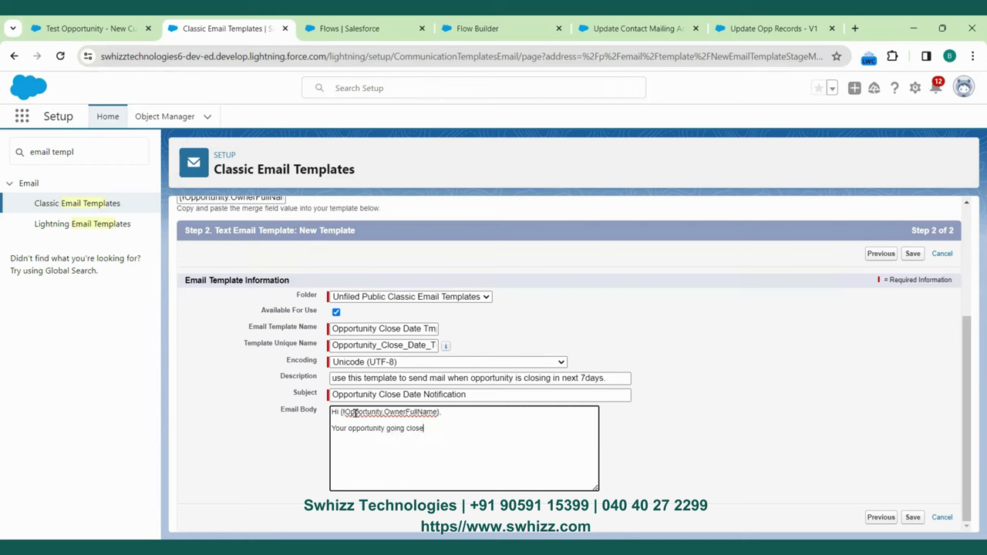
pyautogui.write('on')
pyautogui.hotkey('ctrl', 'v')
pyautogui.doubleClick(496, 429)
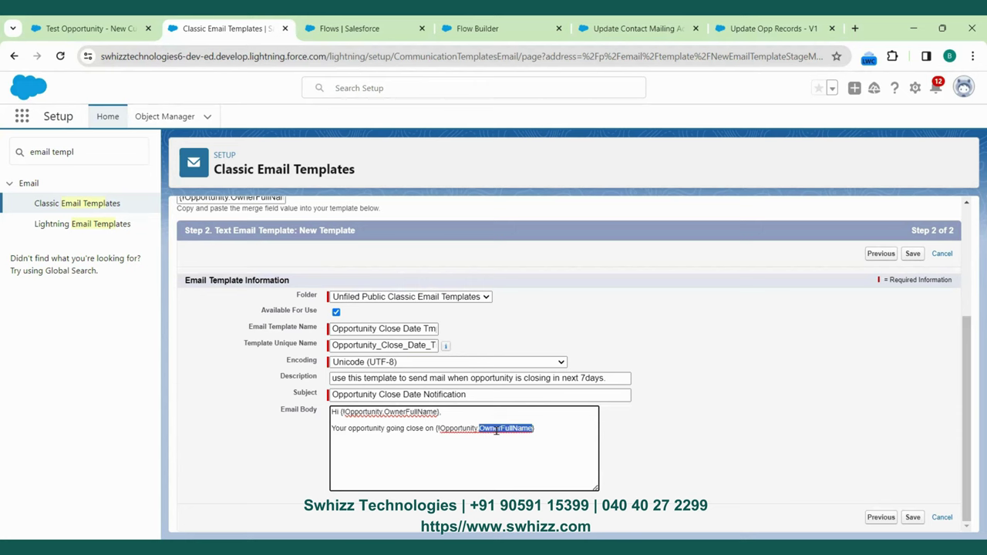
pyautogui.scroll(2, 496, 430)
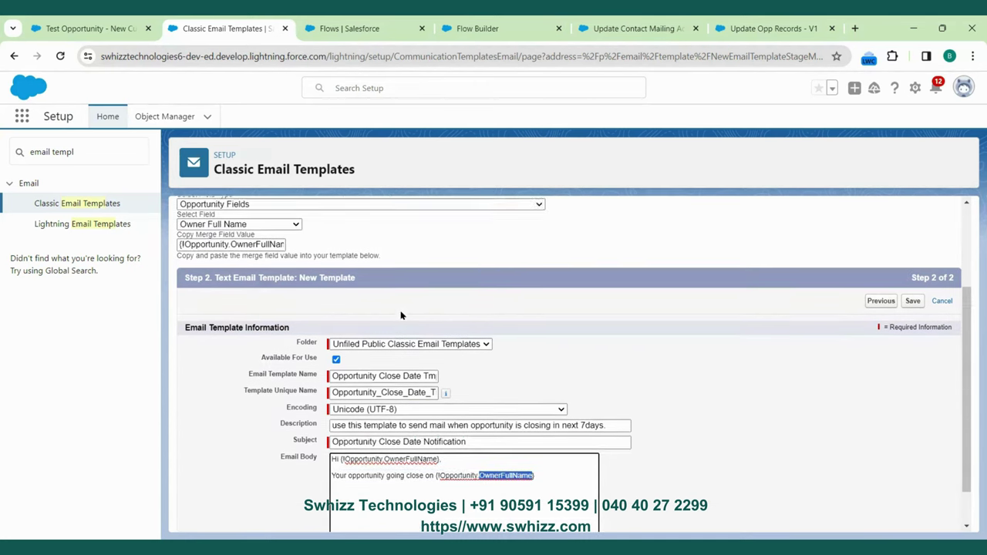
pyautogui.scroll(-1, 484, 395)
pyautogui.write('CloseDat')
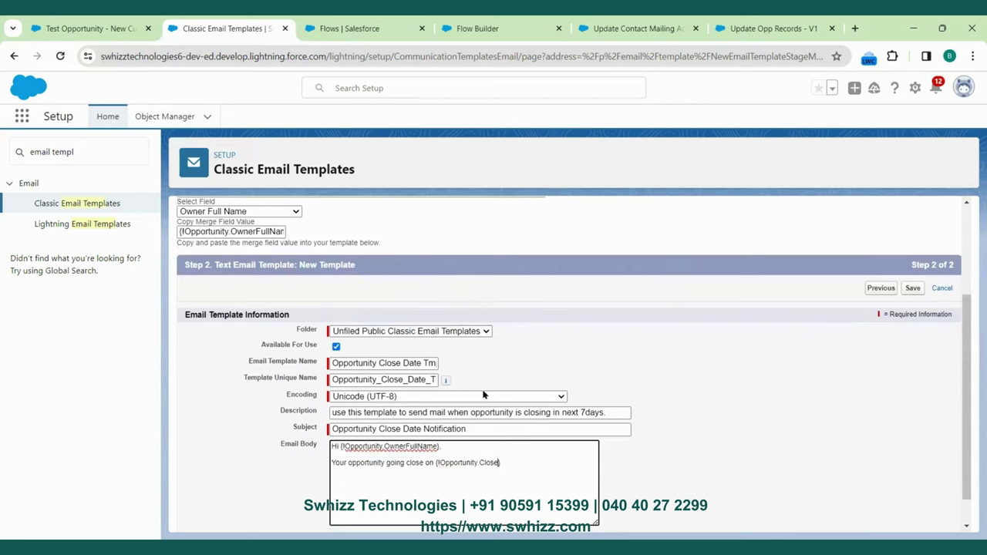
pyautogui.write('e')
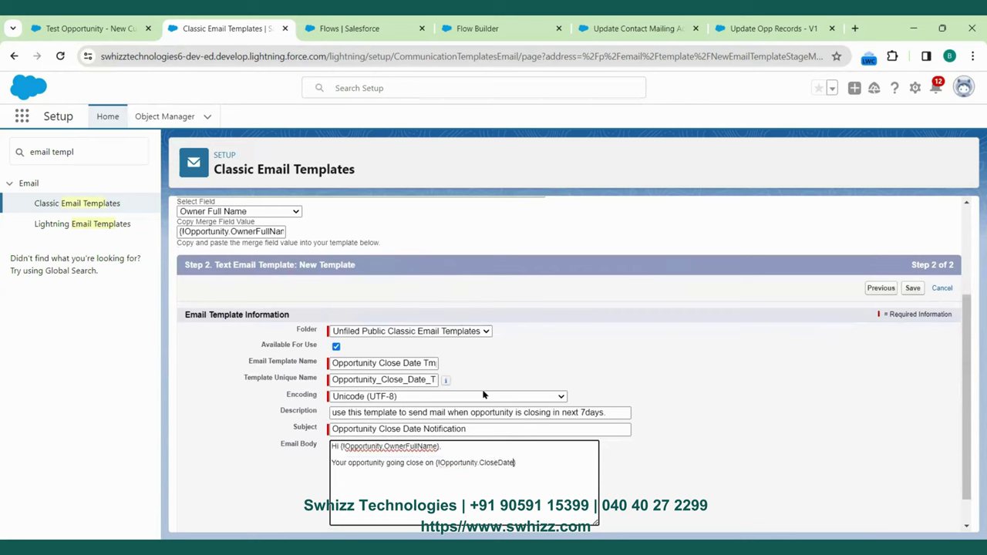
pyautogui.click(524, 462)
# Step: Add the line "Below are the details of your opportunity," under the close date sentence in the email body
pyautogui.press('Return')
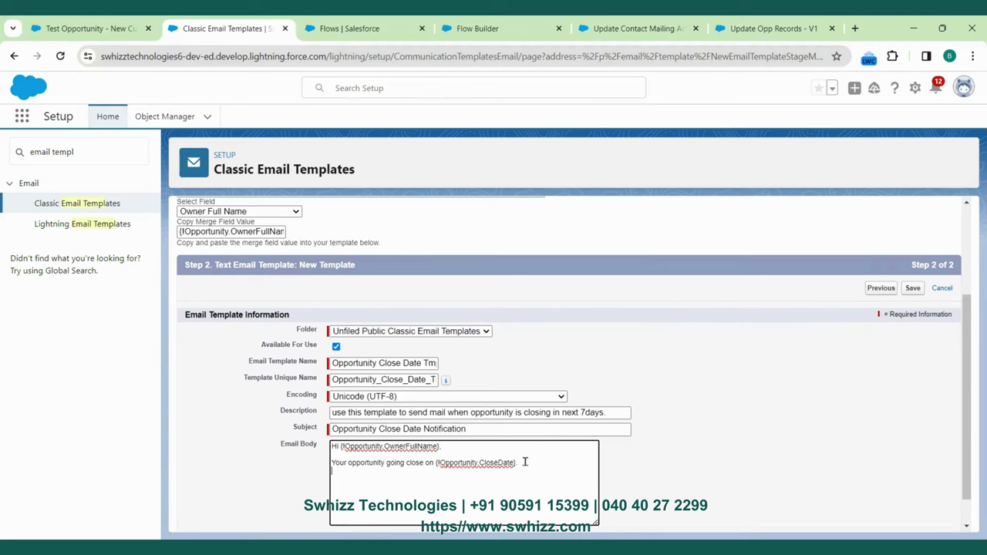
pyautogui.write('Below ar')
pyautogui.write('e the dat')
pyautogui.write('au')
pyautogui.write('ls')
pyautogui.press('BackSpace')
pyautogui.write('etails of your oppor')
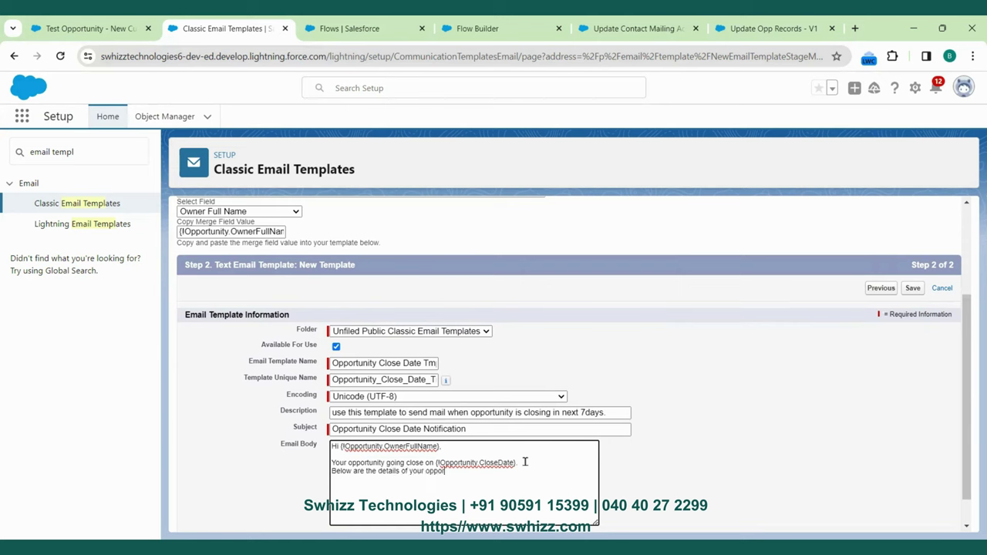
pyautogui.write('tunity,')
# Step: Leave a blank line and add "Name - {!Opportunity.Name}" to the email body
pyautogui.press('Return')
pyautogui.press('Return')
pyautogui.write('Name -')
pyautogui.hotkey('ctrl', 'v')
pyautogui.doubleClick(428, 487)
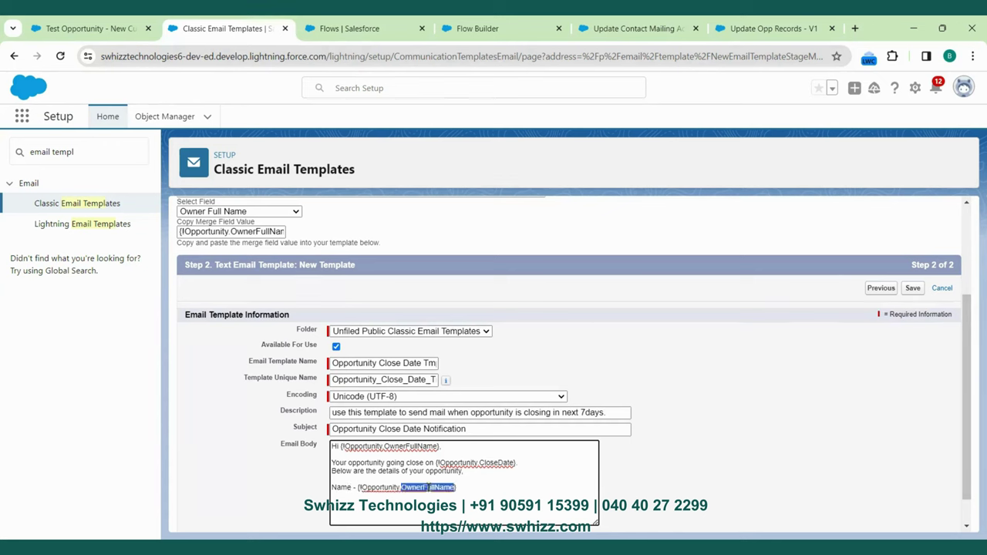
pyautogui.write('name')
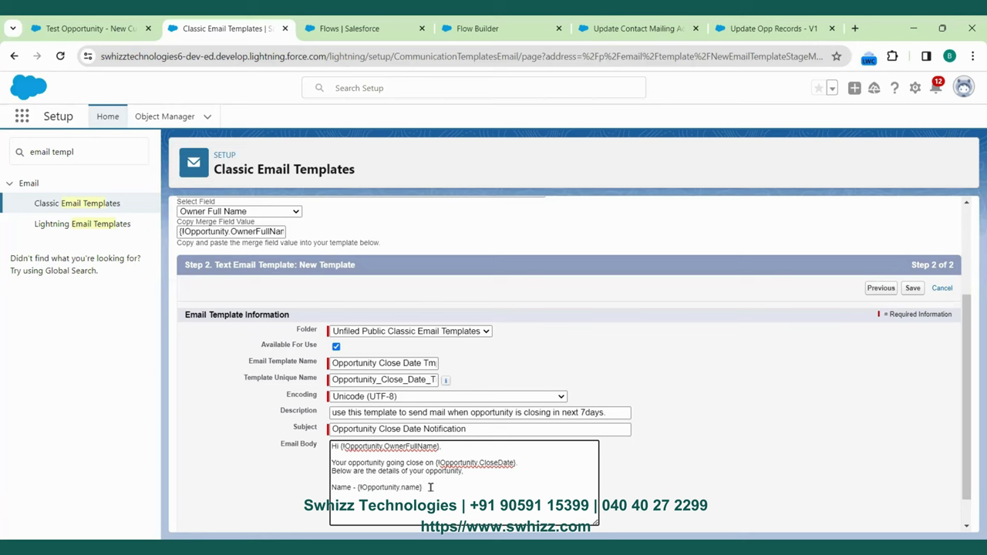
pyautogui.press('BackSpace')
pyautogui.press('BackSpace')
pyautogui.press('BackSpace')
pyautogui.press('BackSpace')
pyautogui.write('Name')
# Step: Add the line "Status - {!Opportunity.StageName}" below the name line in the email body
pyautogui.press('Return')
pyautogui.write('Status -')
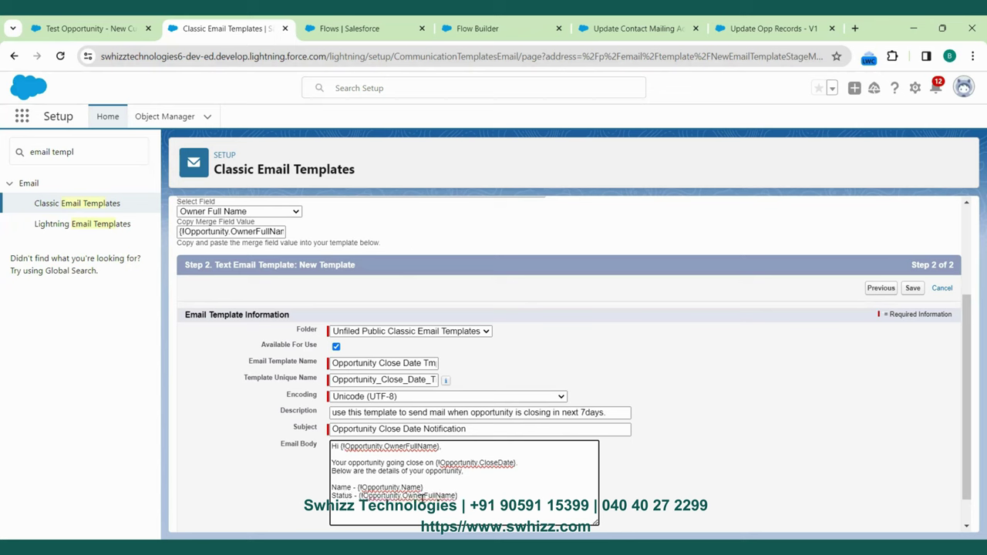
pyautogui.doubleClick(423, 496)
pyautogui.write('StageName')
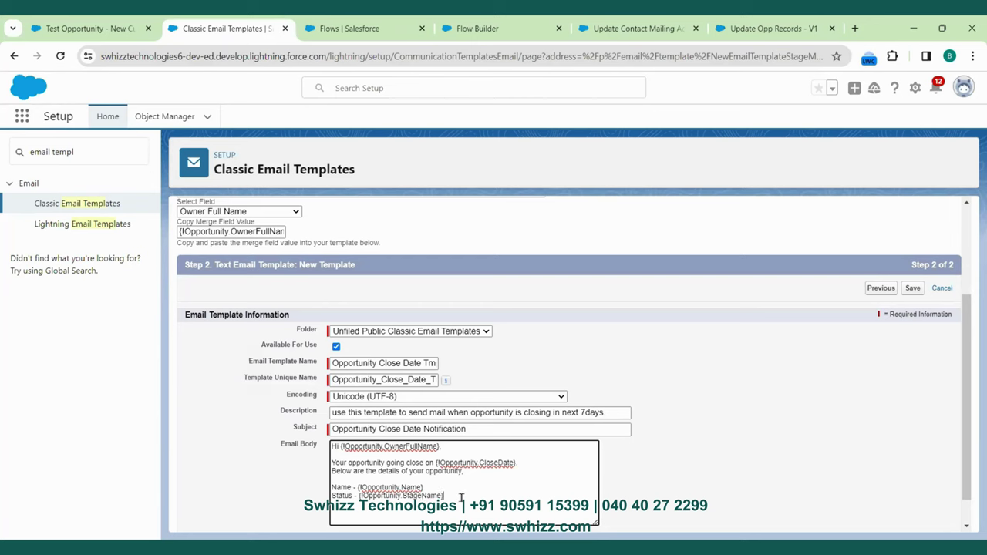
# Step: Add the line "Closedate - {!Opportunity.CloseDate}" below the status line in the email body
pyautogui.write('Amount - ')
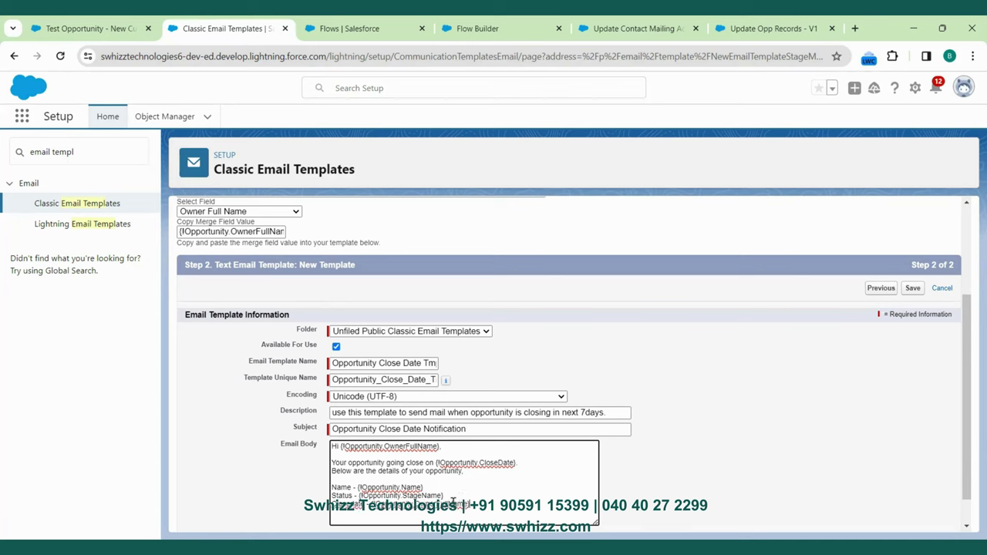
pyautogui.write('{!Opportunity.CloseDate')
pyautogui.scroll(-1, 448, 505)
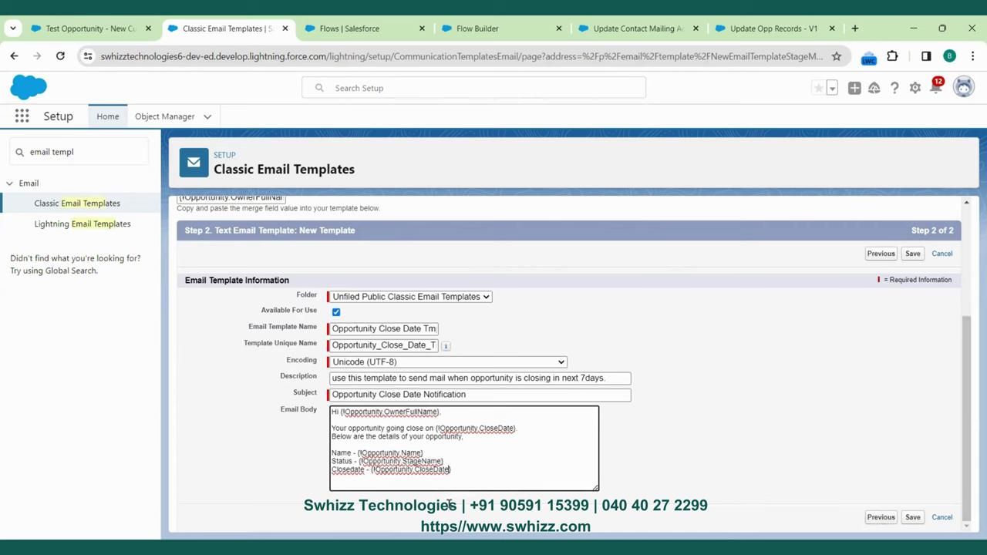
# Step: Add the closing "Thank you," to the email body, spaced below the opportunity details
pyautogui.press('Return')
pyautogui.press('Return')
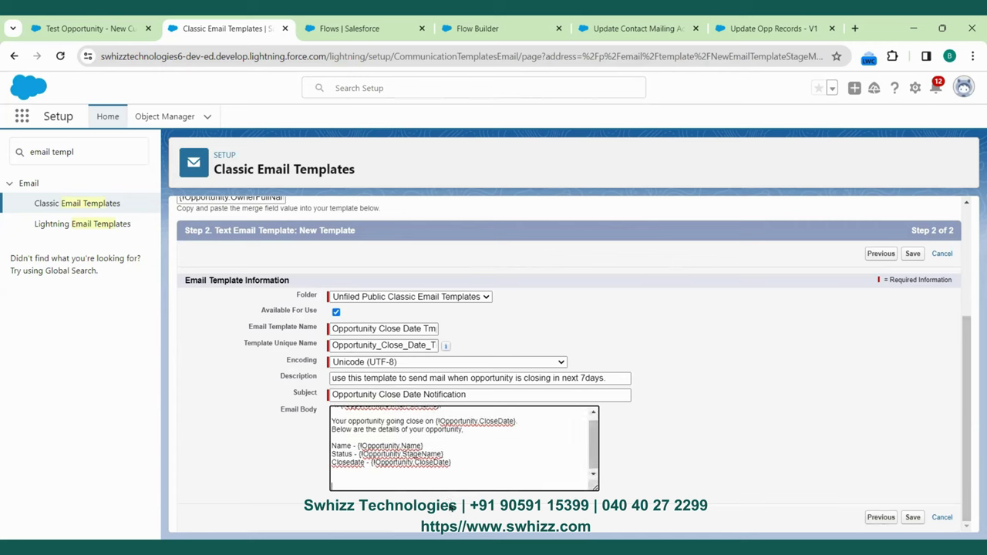
pyautogui.write('Thank you,')
pyautogui.press('Return')
# Step: Set the merge field type to User Fields
pyautogui.scroll(3, 335, 378)
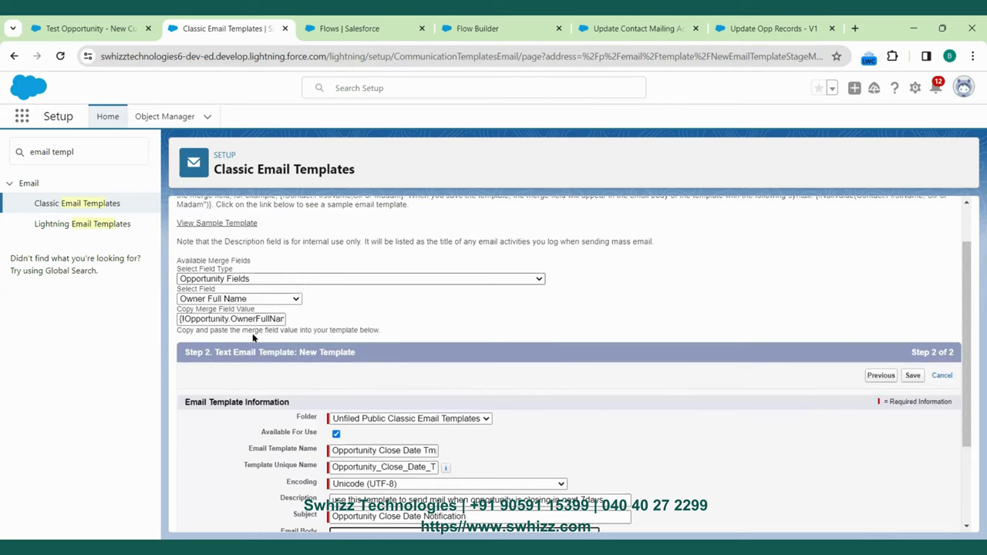
pyautogui.click(296, 279)
pyautogui.scroll(-3, 253, 418)
pyautogui.scroll(-2, 253, 418)
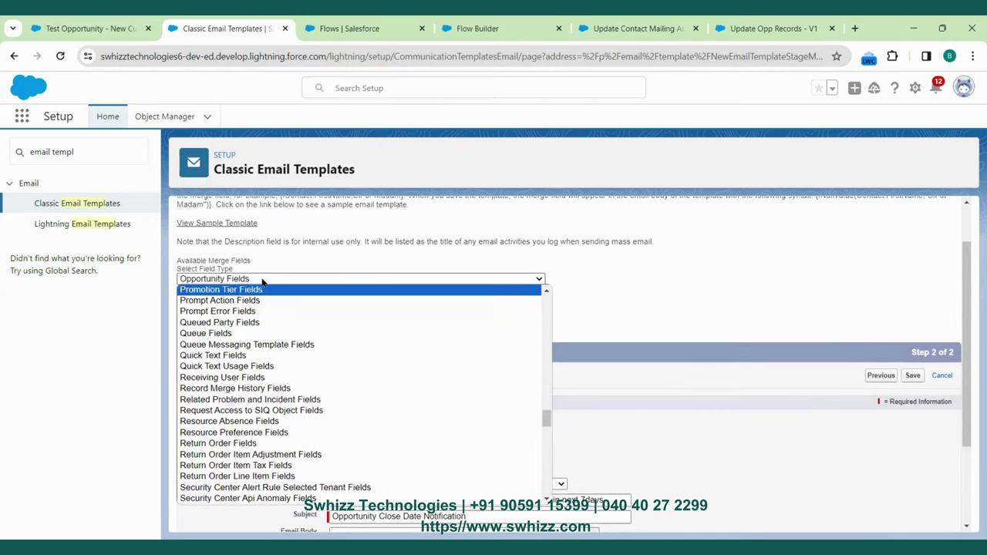
pyautogui.press('u')
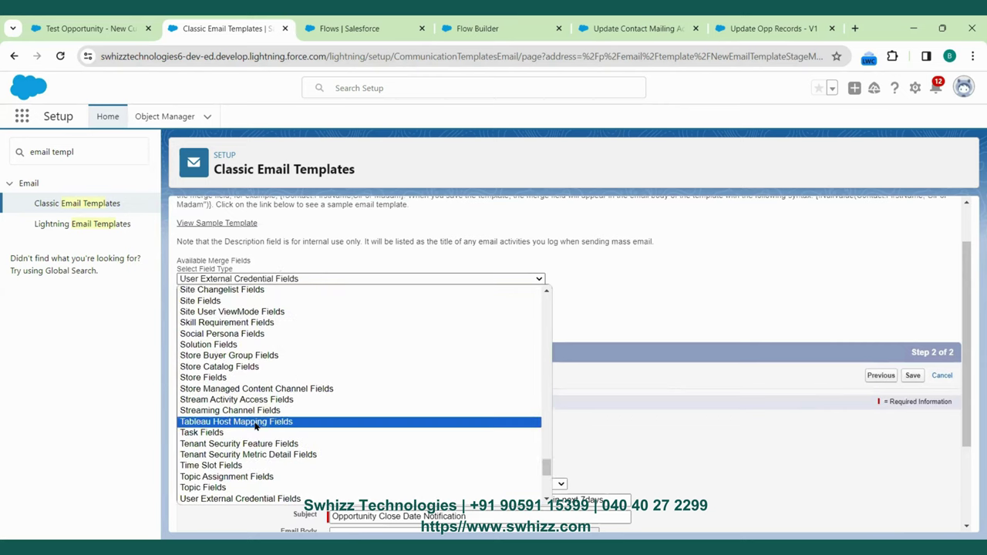
pyautogui.scroll(-3, 254, 425)
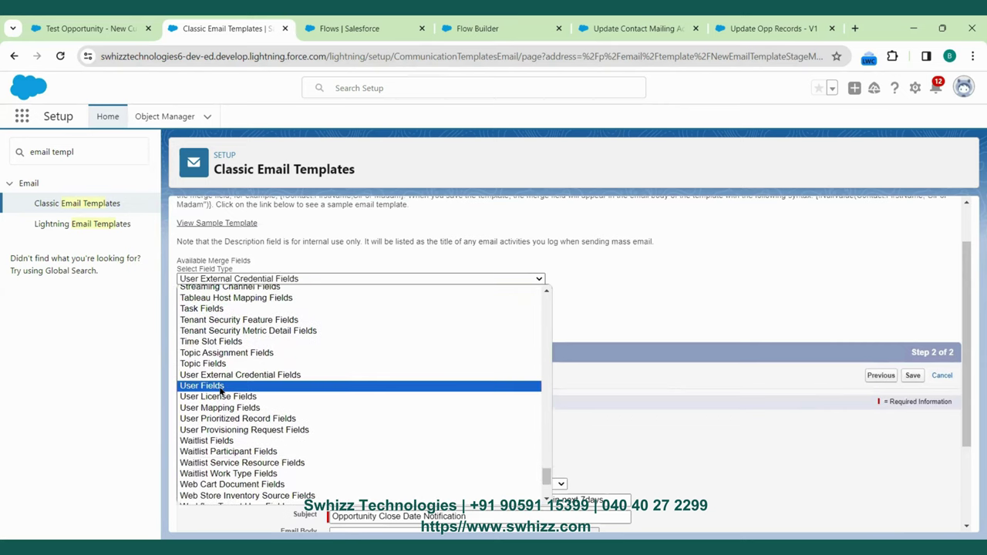
pyautogui.click(221, 387)
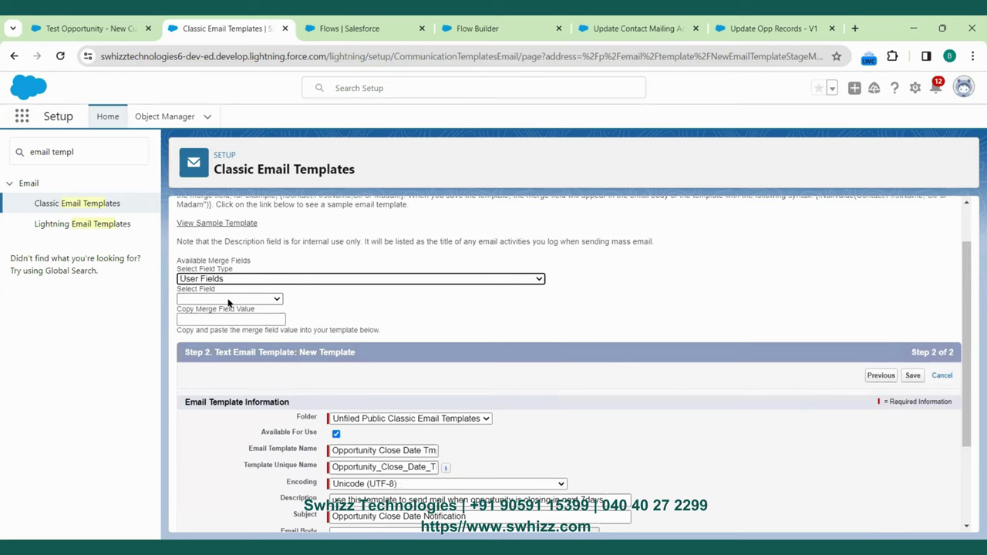
# Step: Choose First Name as the user merge field and copy its merge field value
pyautogui.click(228, 300)
pyautogui.scroll(-2, 235, 343)
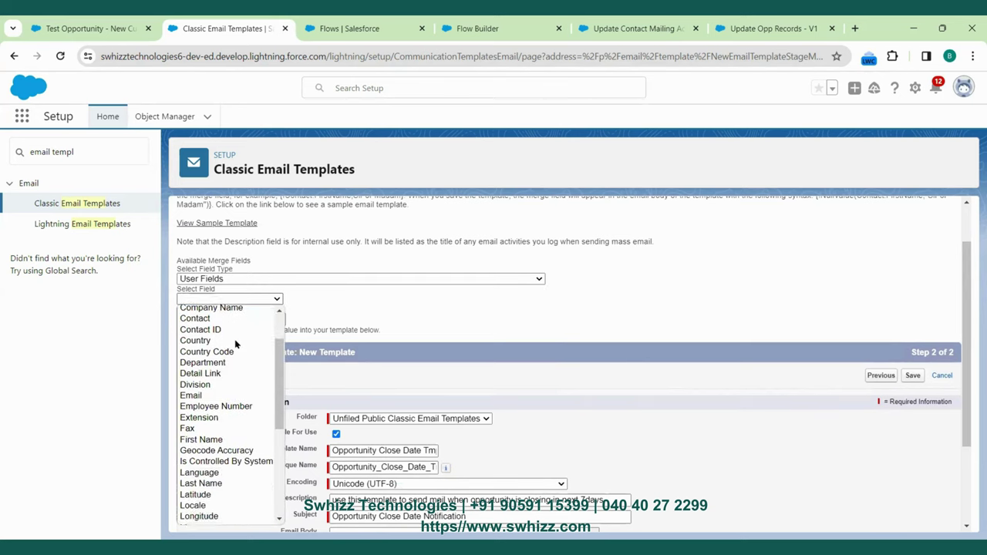
pyautogui.scroll(-2, 236, 343)
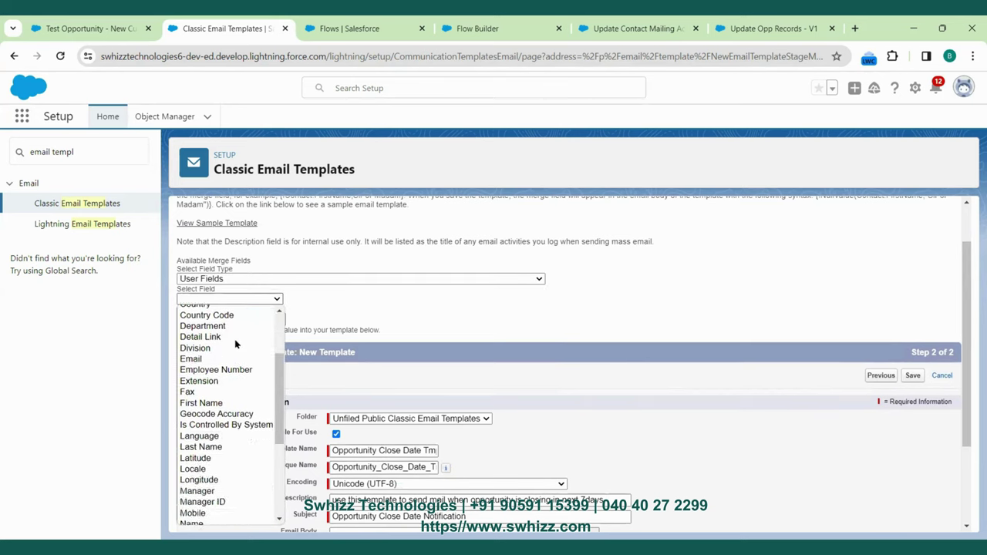
pyautogui.scroll(-4, 235, 344)
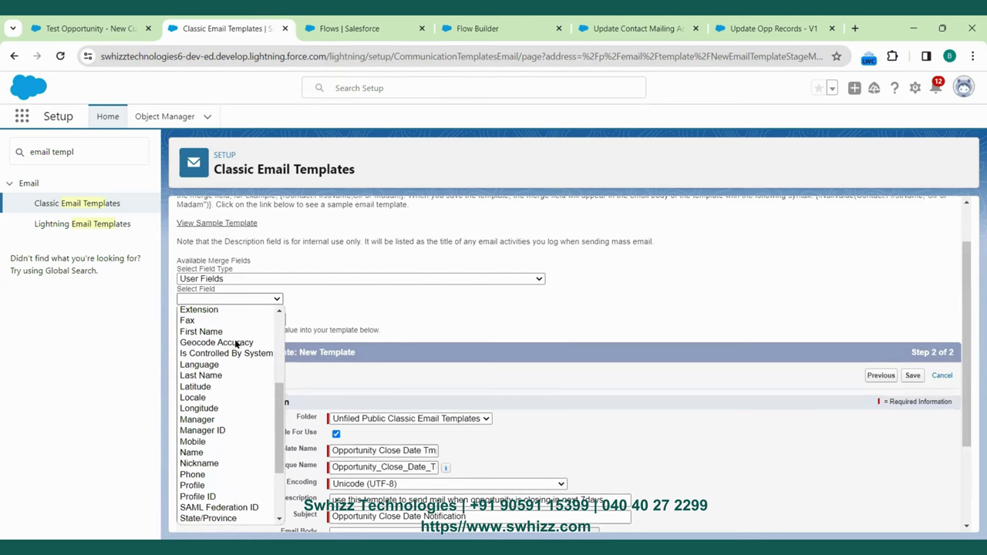
pyautogui.scroll(-3, 236, 344)
pyautogui.scroll(4, 236, 344)
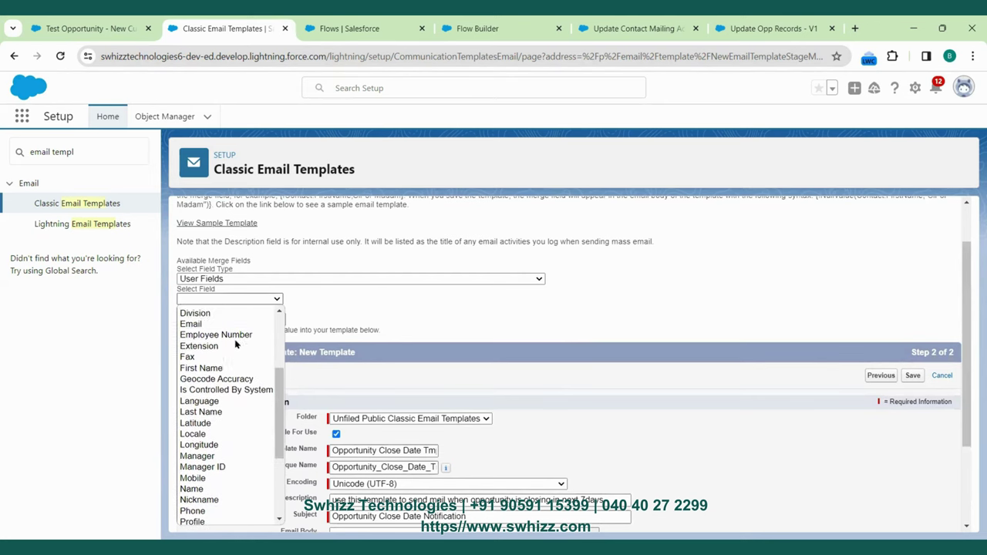
pyautogui.scroll(1, 236, 344)
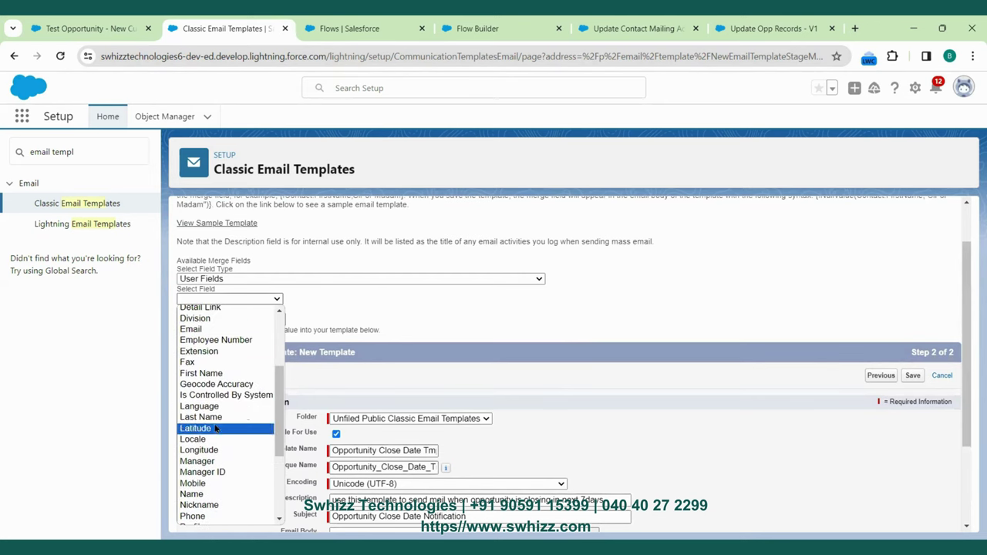
pyautogui.scroll(3, 216, 429)
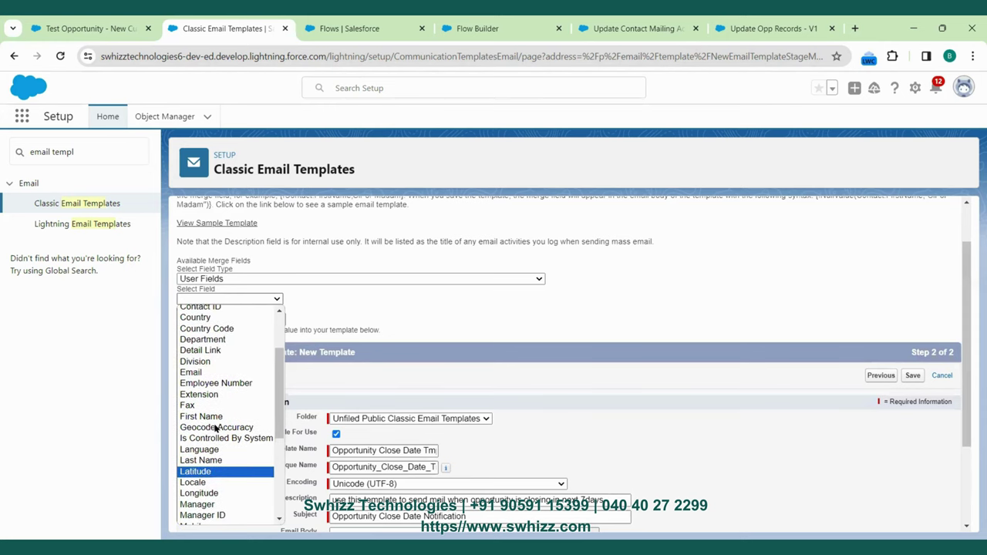
pyautogui.click(209, 418)
pyautogui.hotkey('ctrl', 'c')
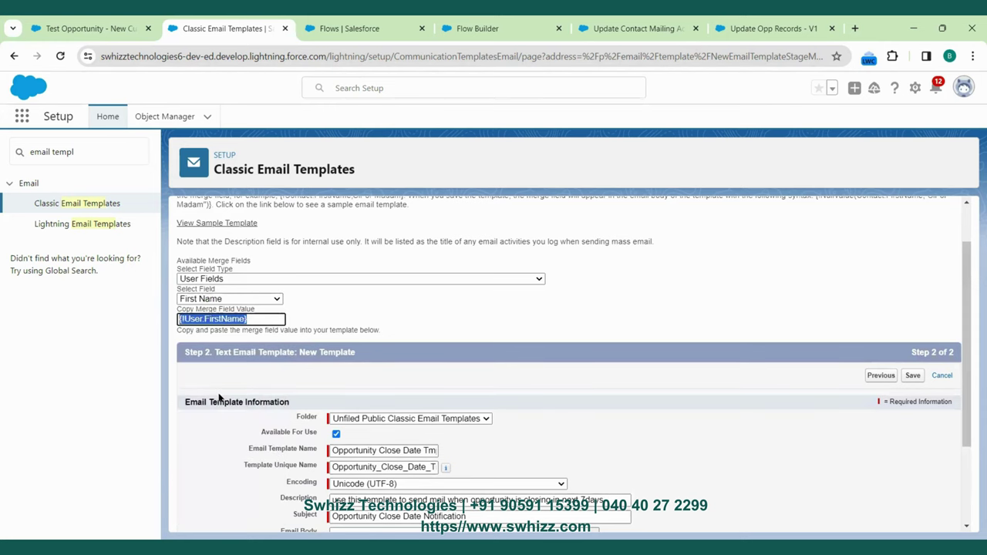
# Step: Insert the copied {!User.FirstName} merge field on the line below "Thank you," in the email body
pyautogui.scroll(-3, 416, 465)
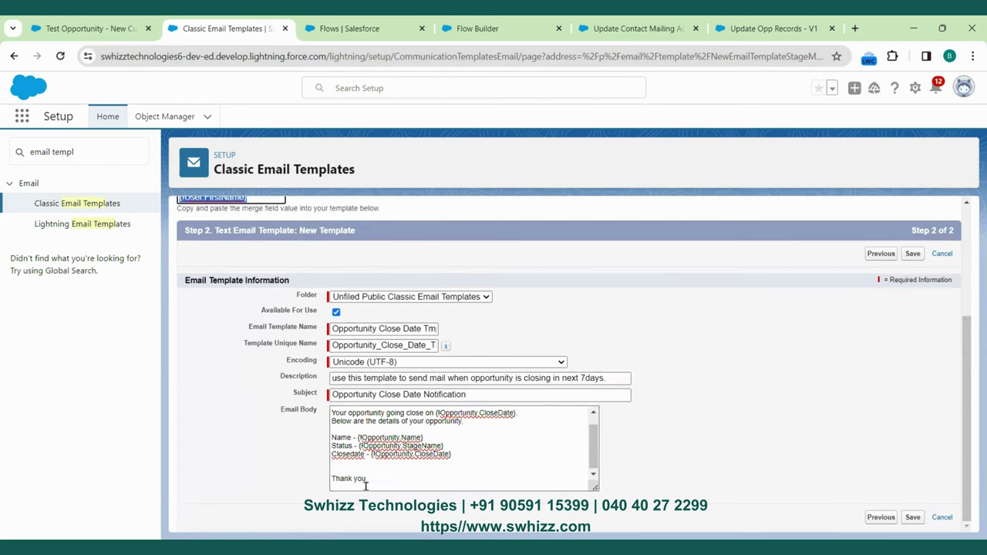
pyautogui.click(384, 480)
pyautogui.press('Return')
pyautogui.hotkey('ctrl', 'v')
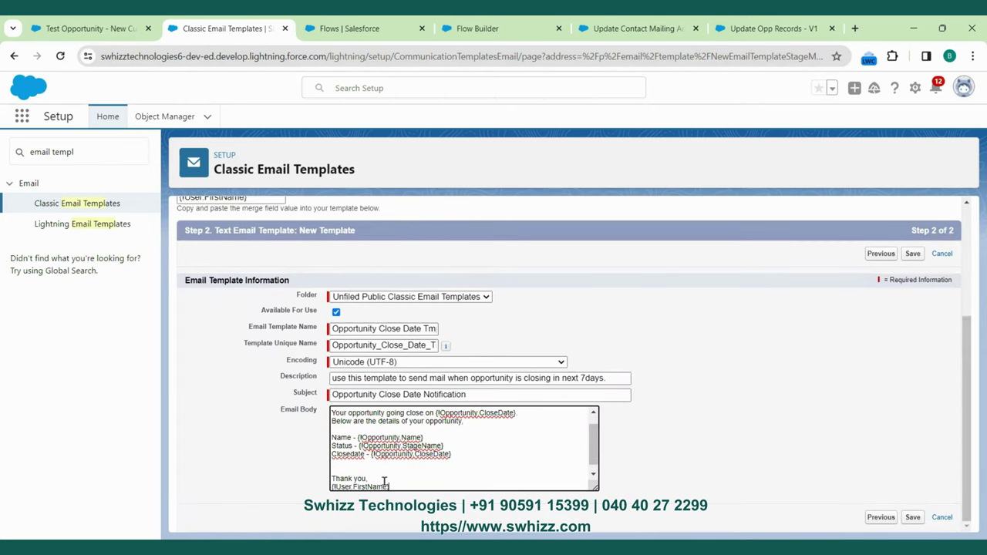
# Step: Add the merge field {!User.LastName} after {!User.FirstName} in the email signature
pyautogui.hotkey('ctrl', 'v')
pyautogui.click(428, 487)
pyautogui.press('BackSpace')
pyautogui.press('BackSpace')
pyautogui.press('BackSpace')
pyautogui.press('BackSpace')
pyautogui.press('BackSpace')
pyautogui.write('Last')
pyautogui.click(686, 446)
pyautogui.scroll(-1, 505, 437)
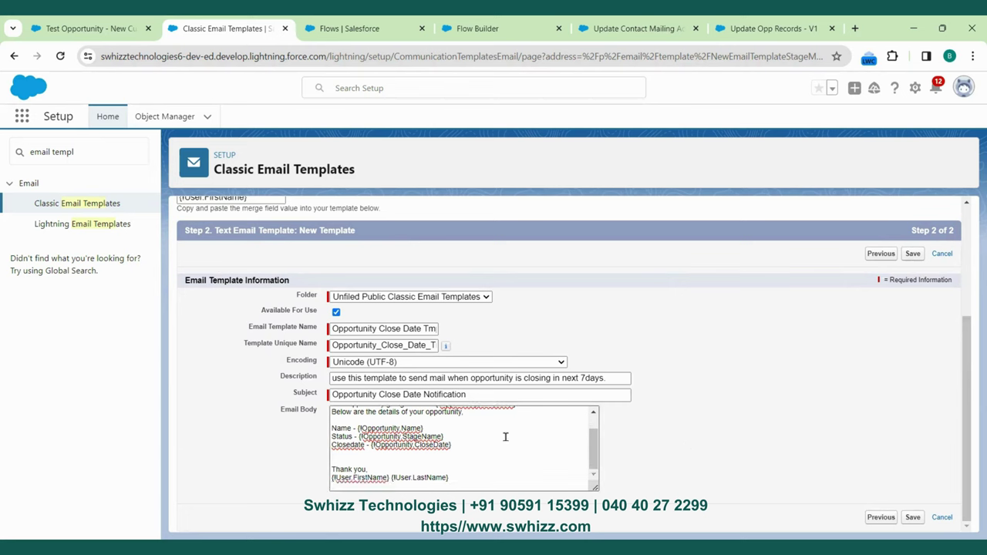
# Step: Save the email template and review its merge fields in the plain text preview
pyautogui.click(915, 257)
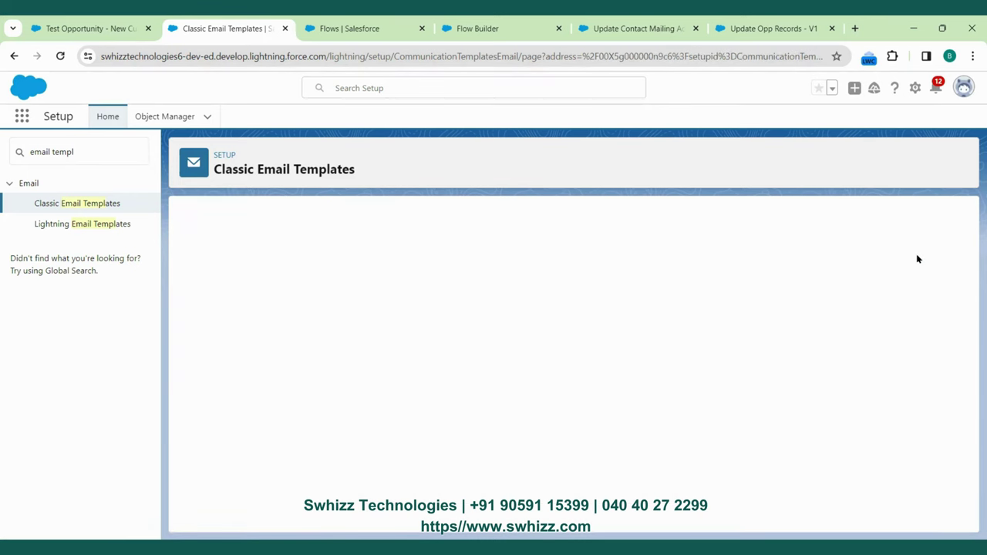
pyautogui.scroll(-3, 694, 382)
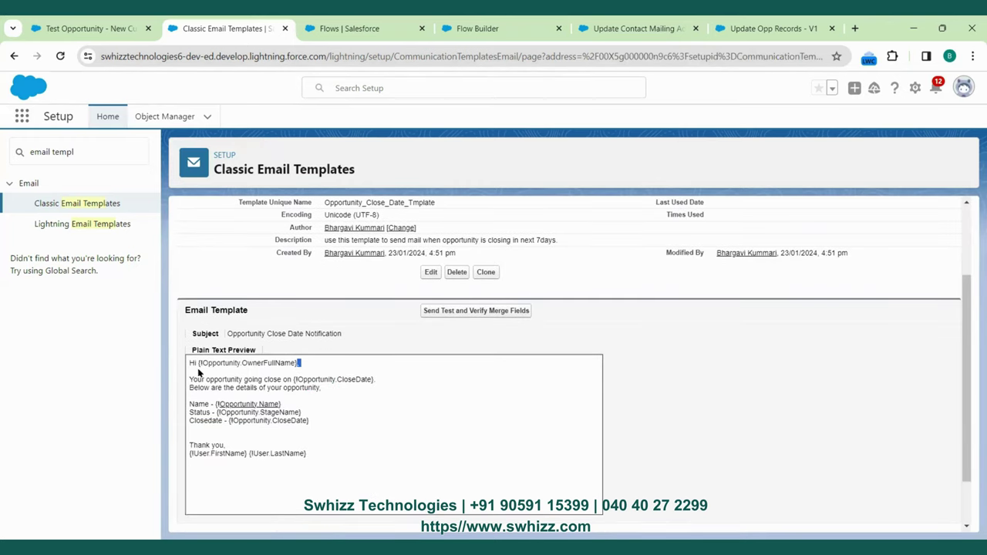
pyautogui.moveTo(298, 362); pyautogui.dragTo(196, 366)
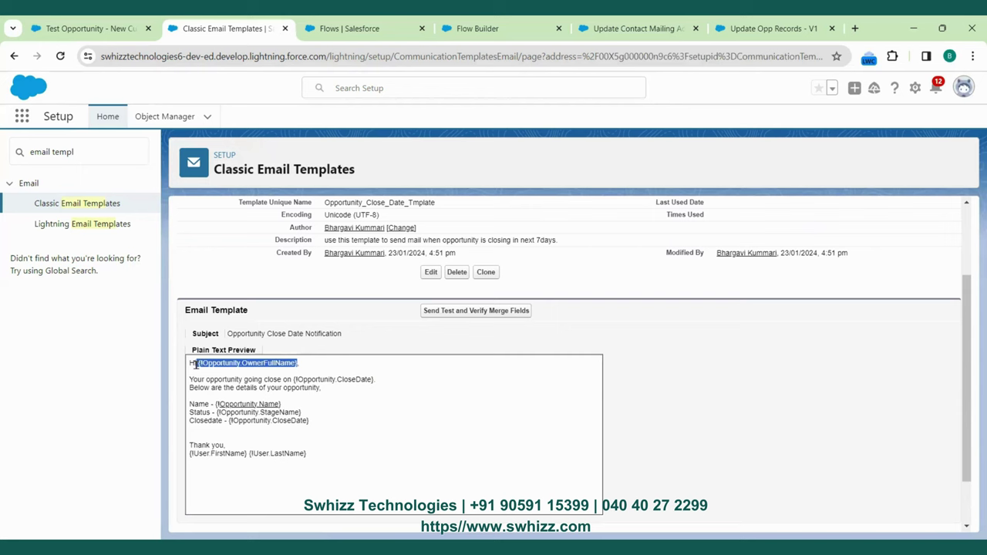
pyautogui.click(310, 432)
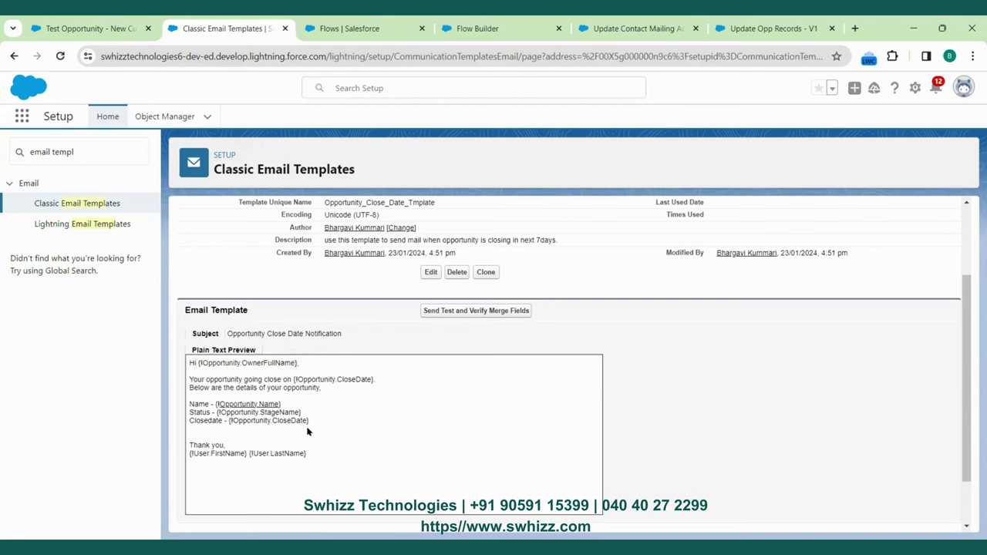
pyautogui.click(474, 311)
# Step: Find Email Alerts in Setup and open the list of all email alerts, turning off the workflow introduction page
pyautogui.moveTo(89, 157); pyautogui.dragTo(19, 156)
pyautogui.press('BackSpace')
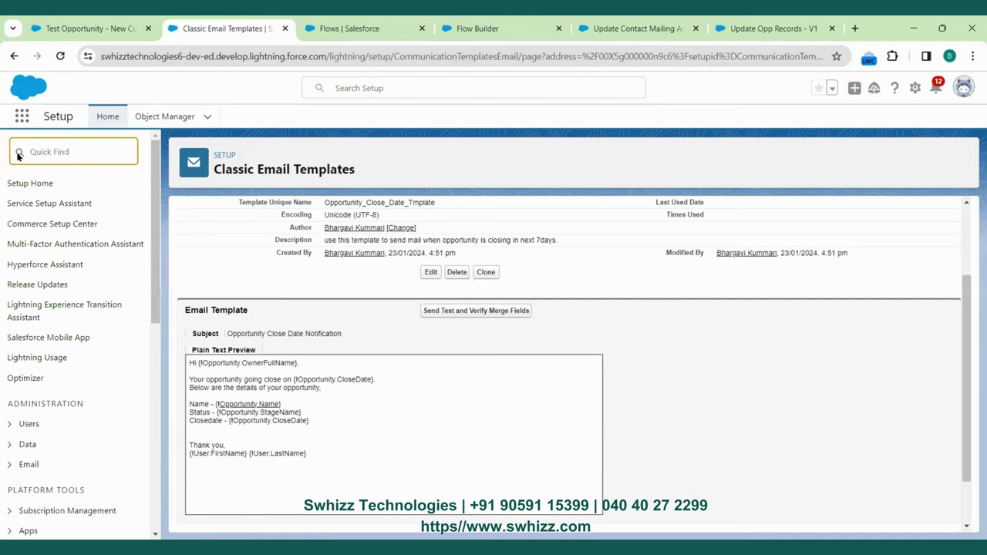
pyautogui.write('email alert')
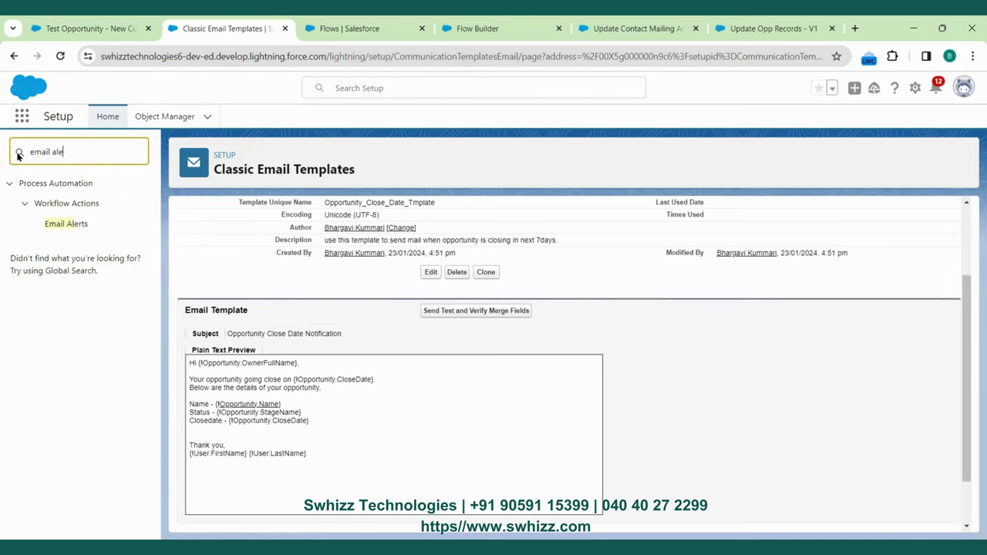
pyautogui.click(60, 223)
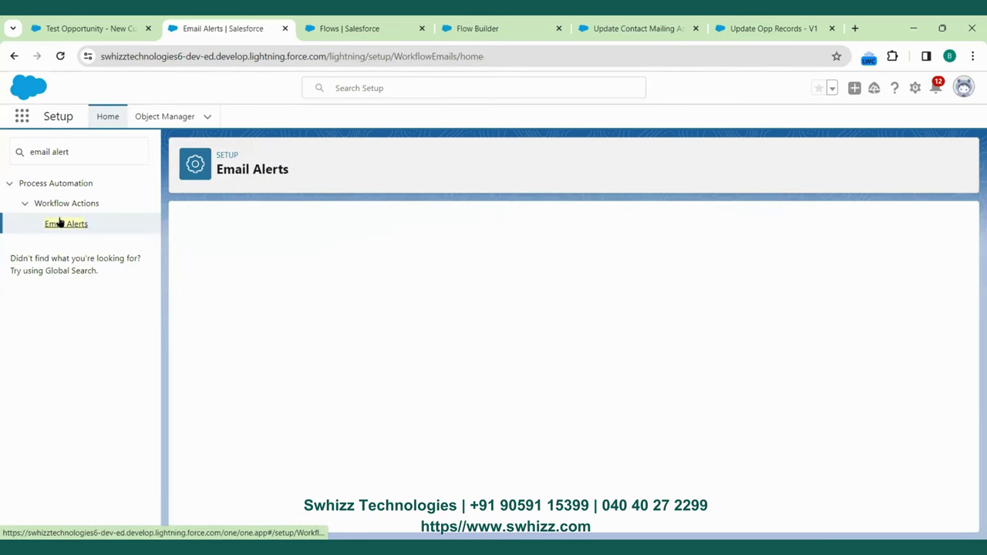
pyautogui.scroll(-2, 350, 369)
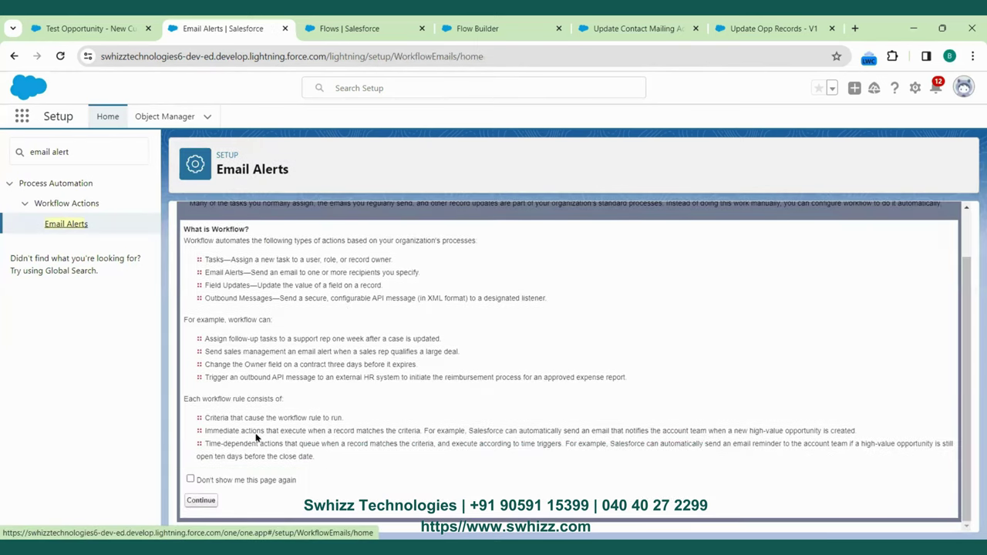
pyautogui.click(191, 479)
pyautogui.click(198, 500)
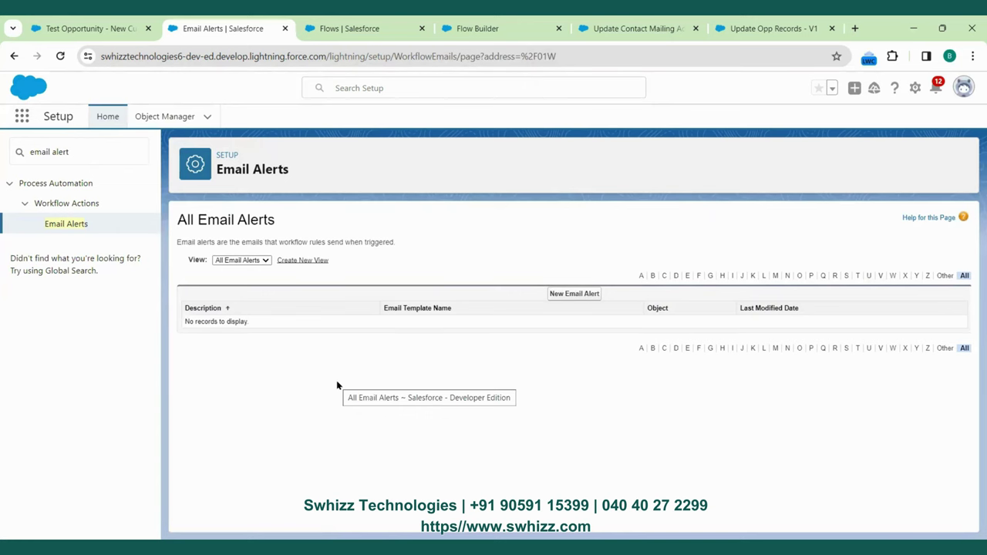
# Step: Create a new email alert with the description "Opportunity close date alert" and the unique name derived from it
pyautogui.click(574, 295)
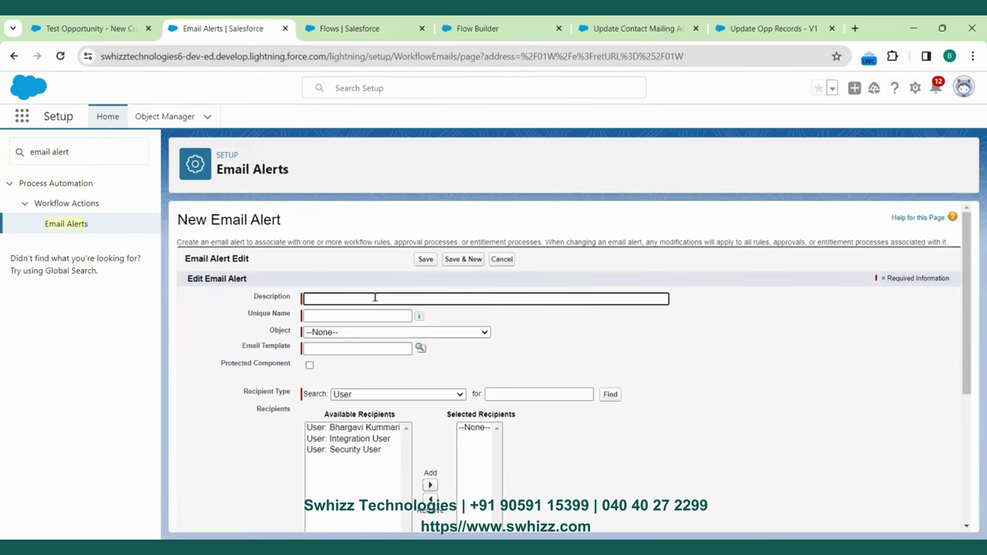
pyautogui.click(375, 298)
pyautogui.click(453, 327)
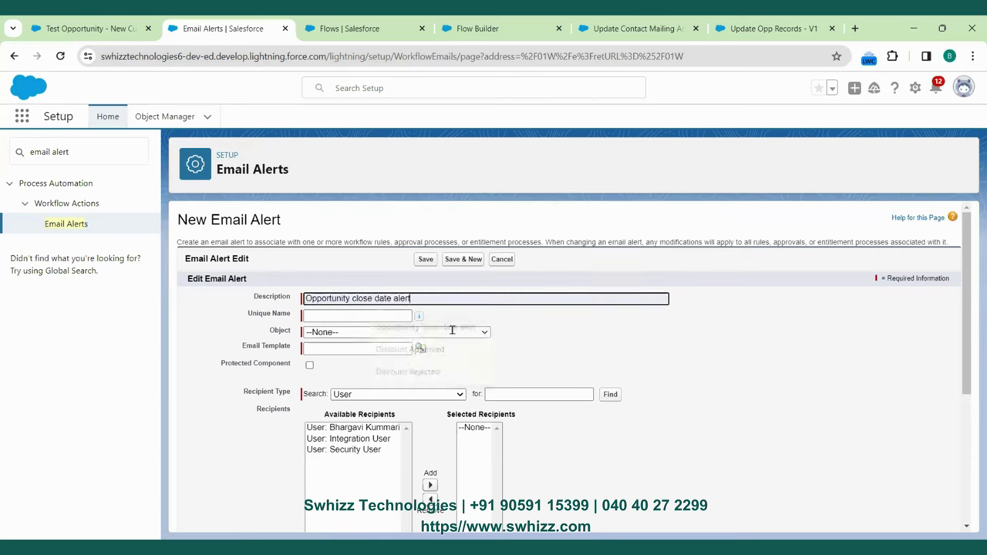
pyautogui.click(361, 316)
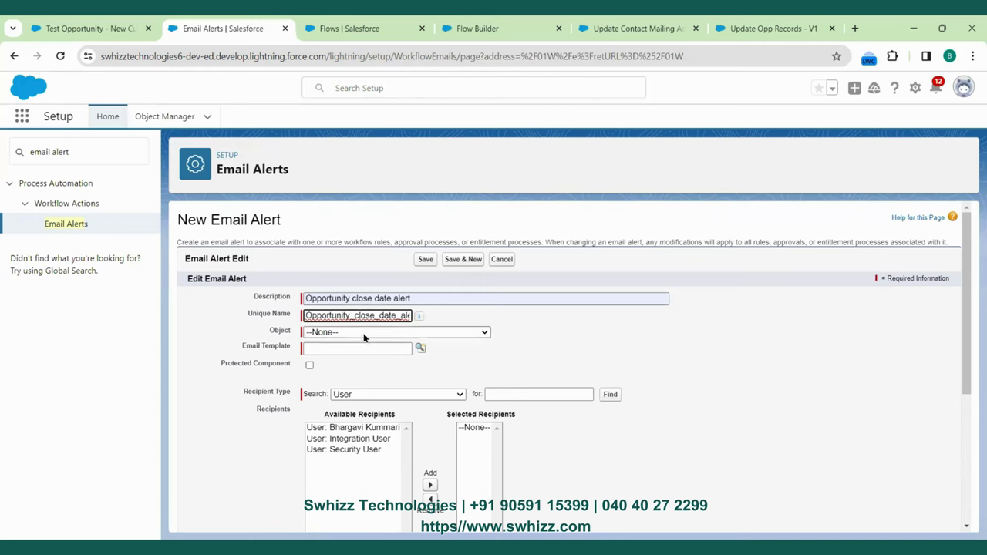
# Step: Set the alert's object to Opportunity and its email template to Opportunity Close Date Tmplate
pyautogui.click(365, 333)
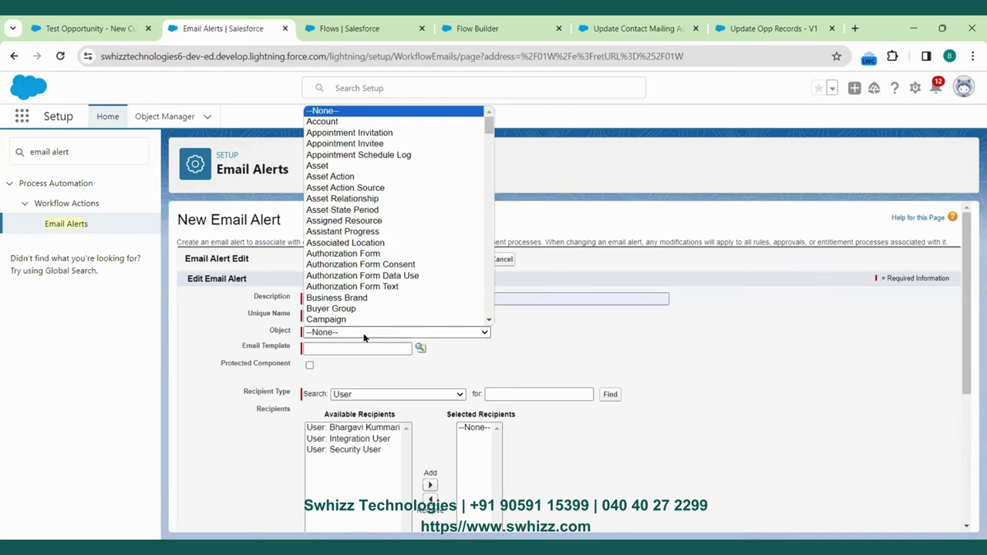
pyautogui.write('opp')
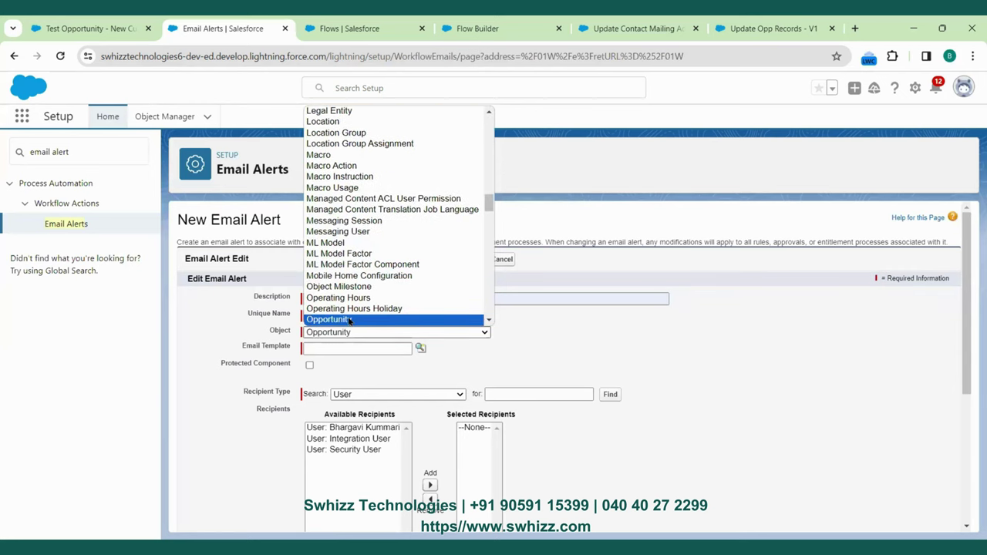
pyautogui.click(349, 320)
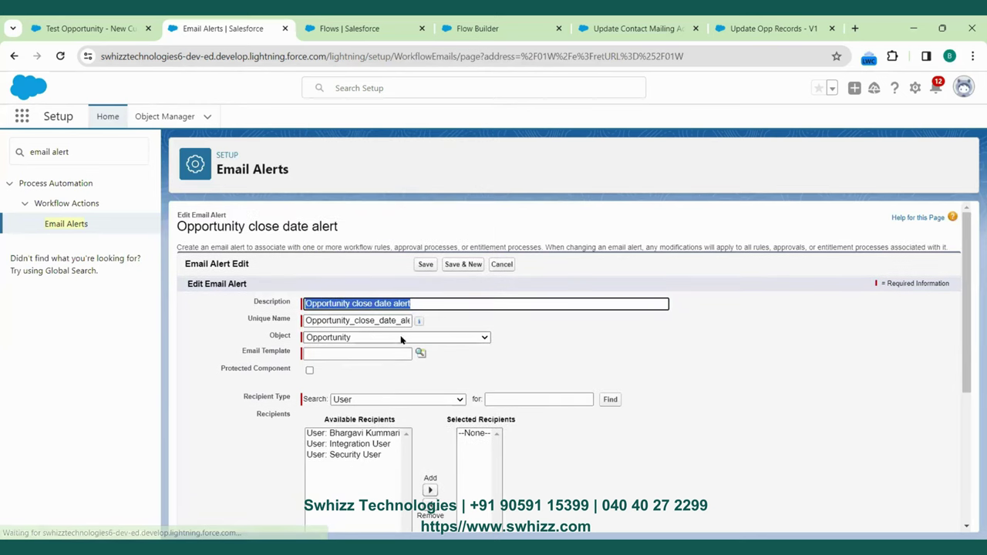
pyautogui.click(419, 354)
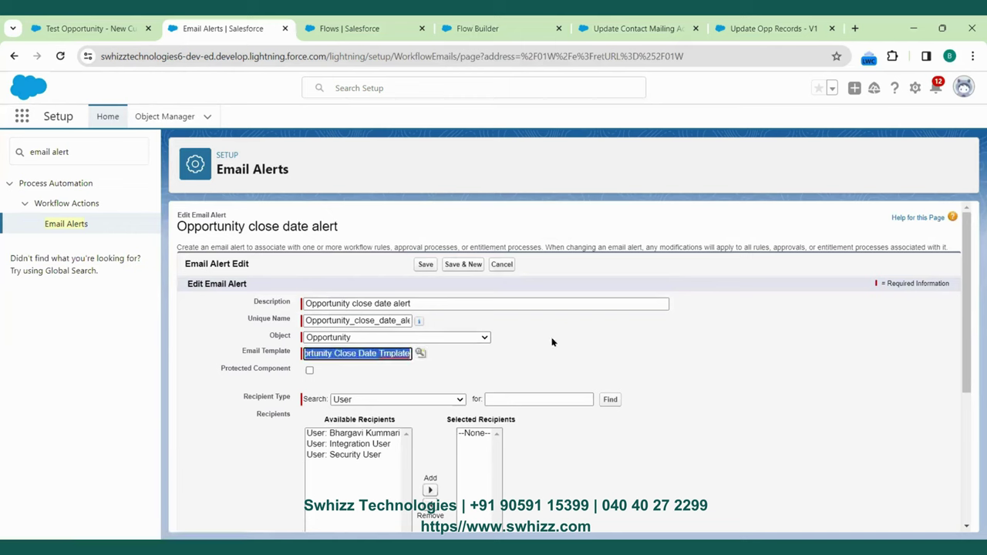
# Step: Add Opportunity Owner as the alert's recipient using the Owner recipient type, and save the email alert
pyautogui.scroll(-2, 553, 343)
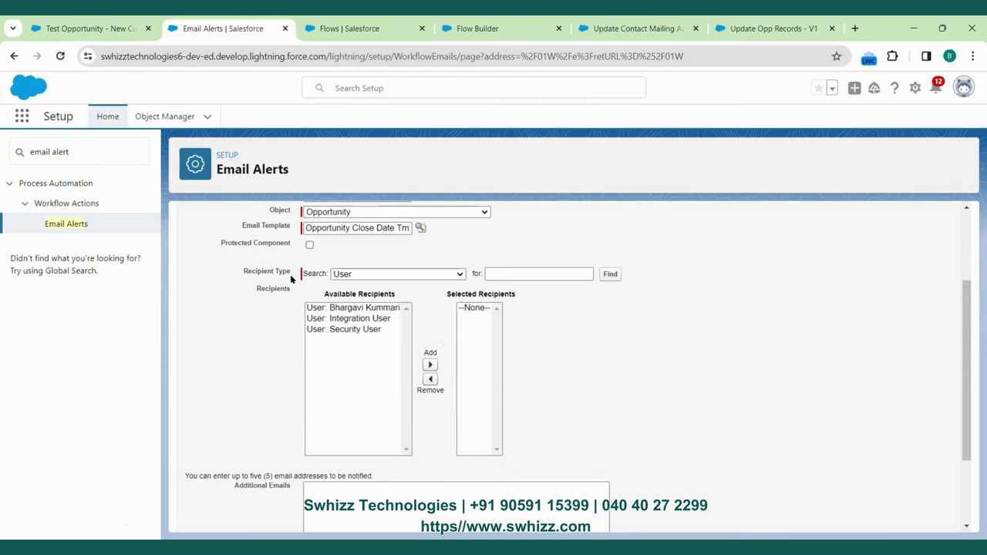
pyautogui.click(356, 275)
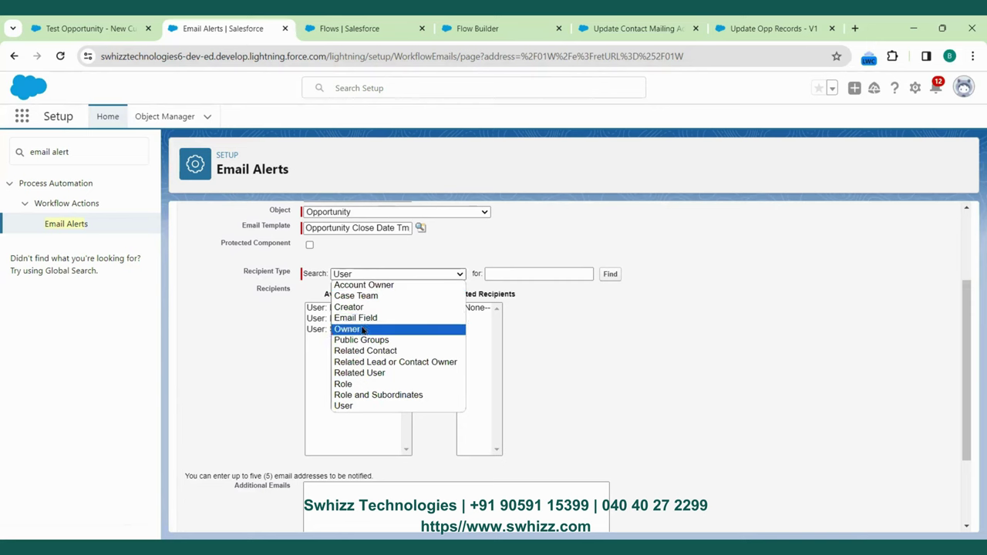
pyautogui.click(362, 330)
pyautogui.click(355, 308)
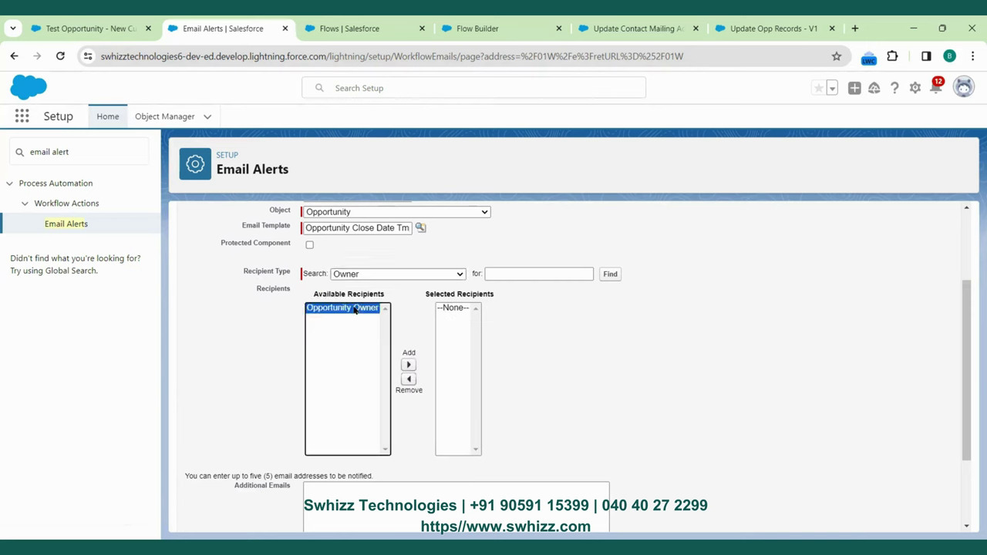
pyautogui.click(408, 365)
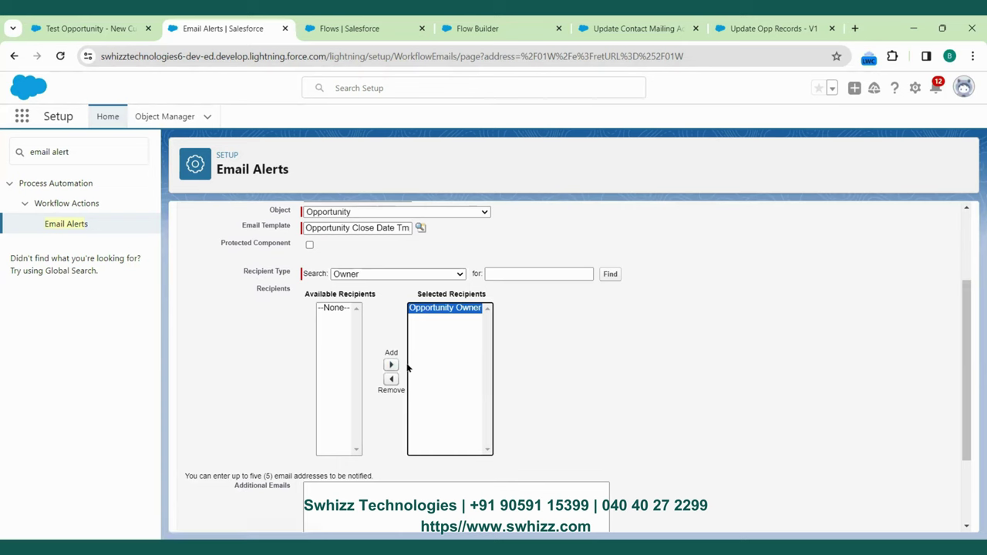
pyautogui.scroll(-2, 448, 388)
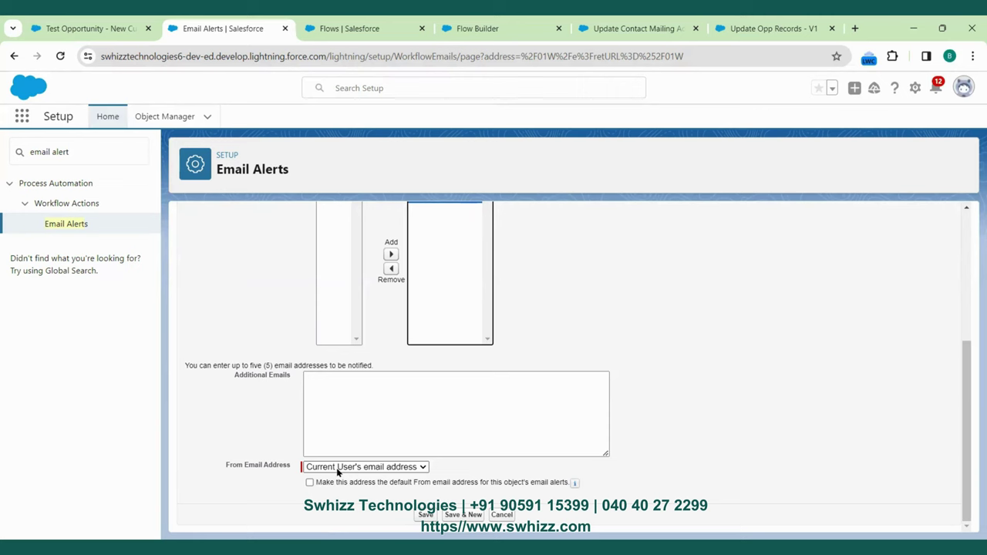
pyautogui.click(425, 515)
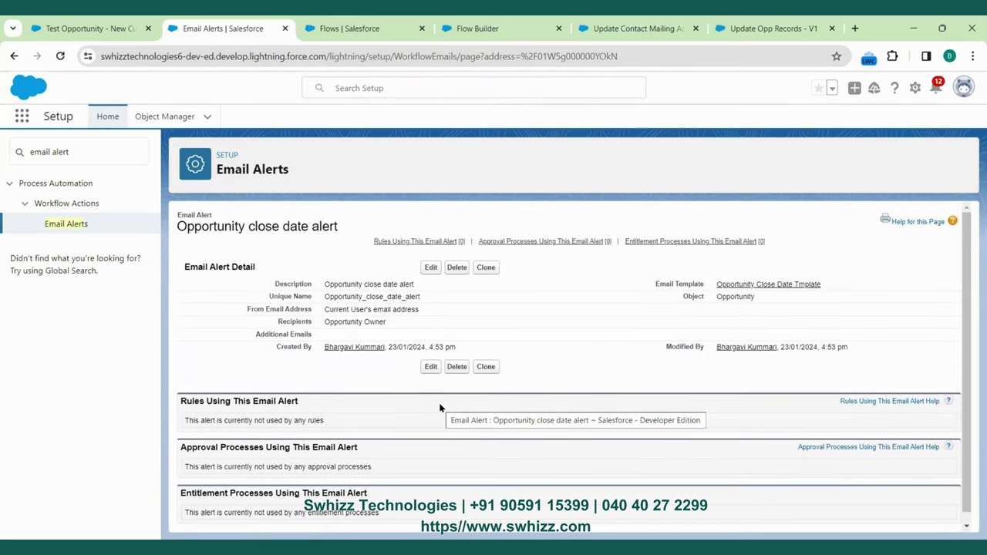
# Step: Go back to the unsaved flow in Flow Builder and save it with the label "Opportunity CloseDate Notification Flow"
pyautogui.click(368, 22)
pyautogui.click(463, 21)
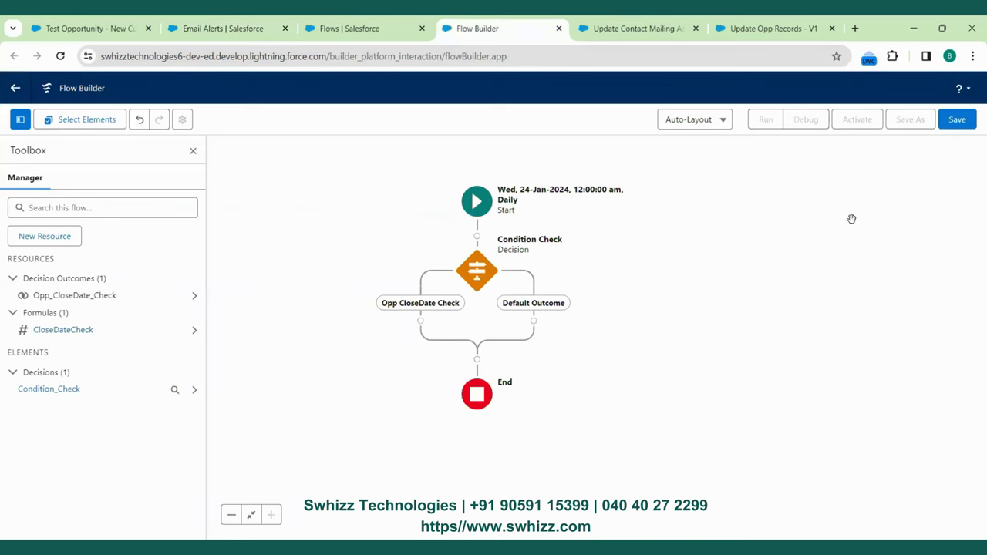
pyautogui.click(957, 125)
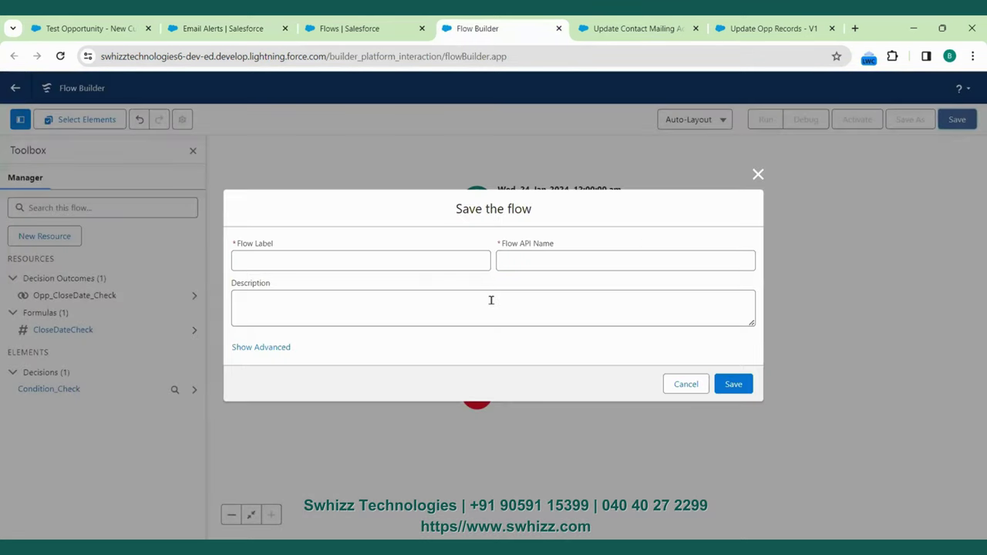
pyautogui.click(420, 259)
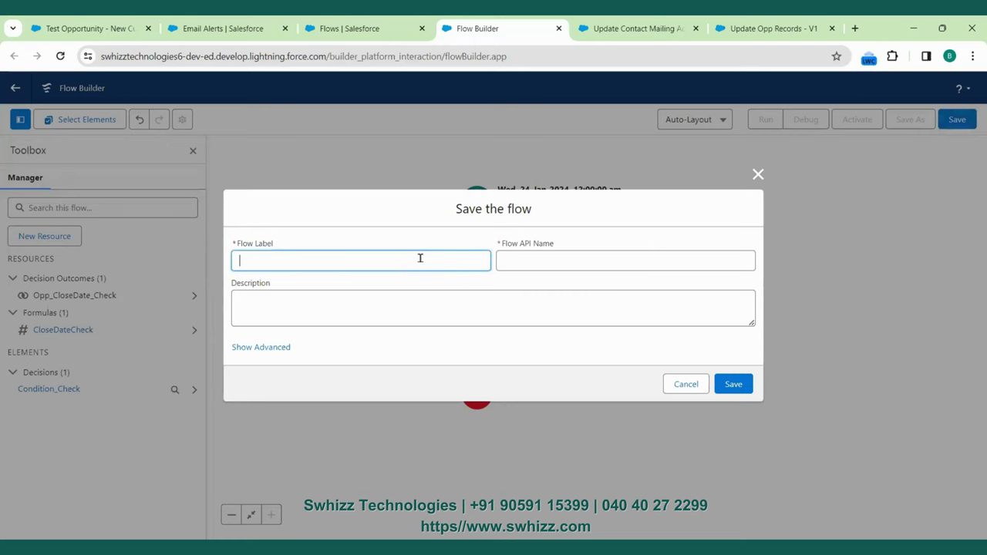
pyautogui.write('Opportunity C')
pyautogui.write('loseDate no')
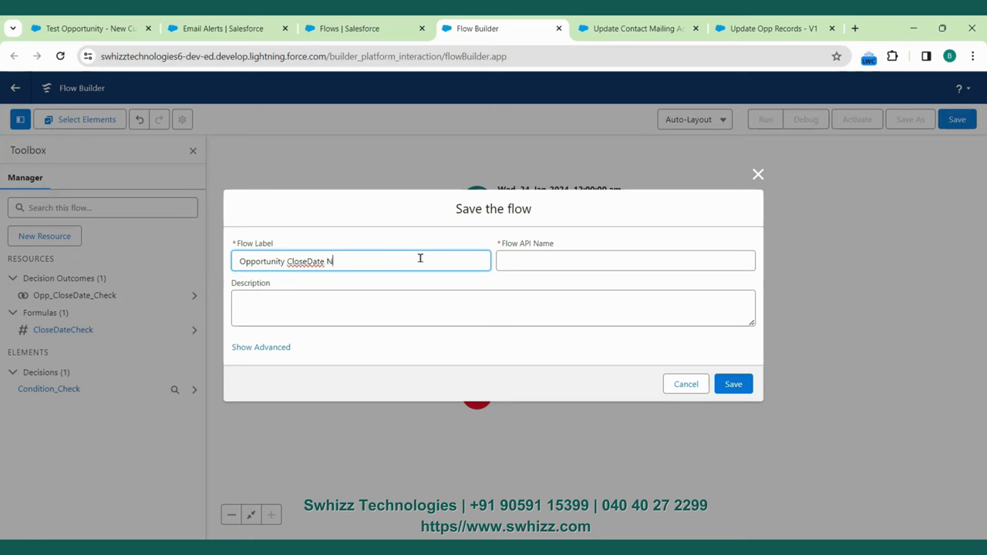
pyautogui.write('tification Flow')
pyautogui.click(512, 260)
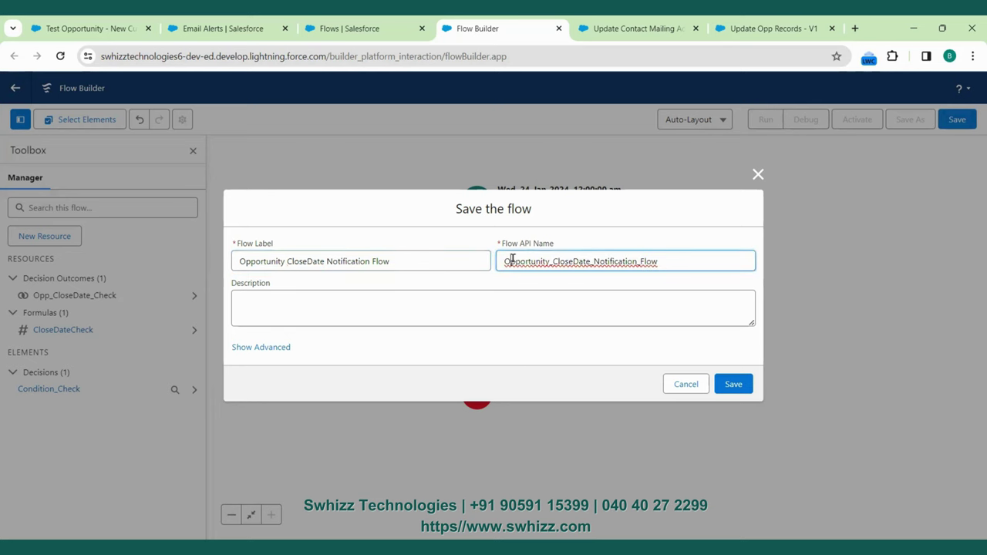
pyautogui.click(736, 388)
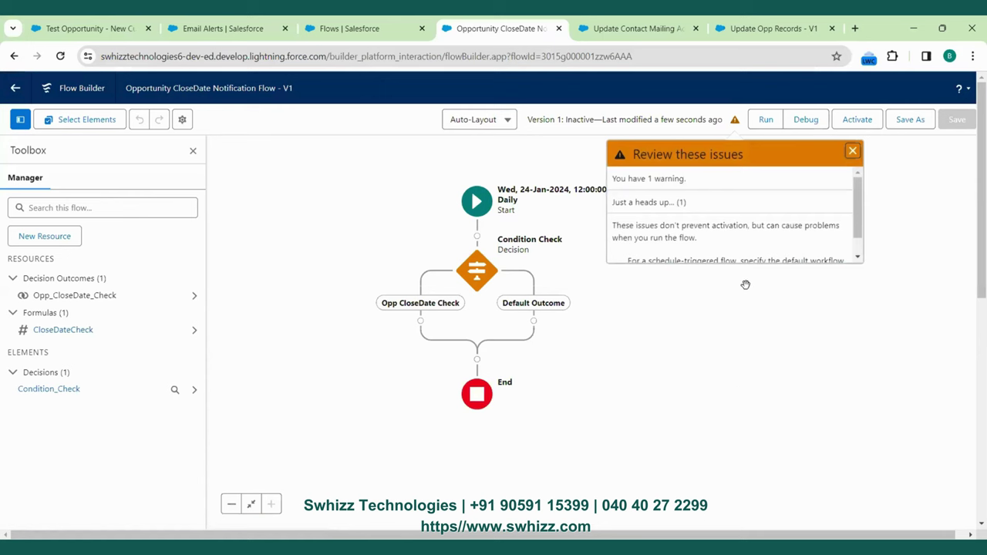
# Step: Read the issue reported for the saved flow and dismiss the message
pyautogui.scroll(-1, 734, 259)
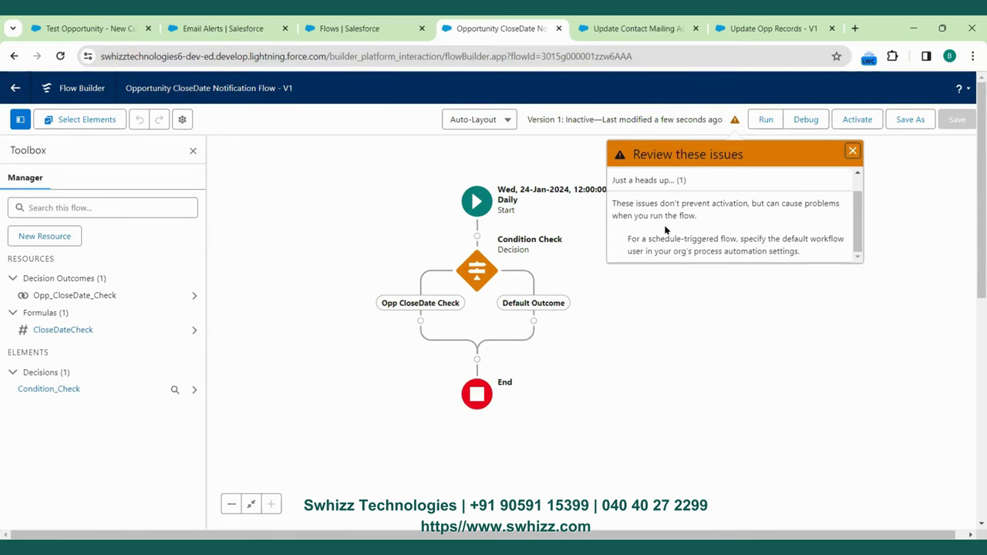
pyautogui.scroll(-1, 665, 225)
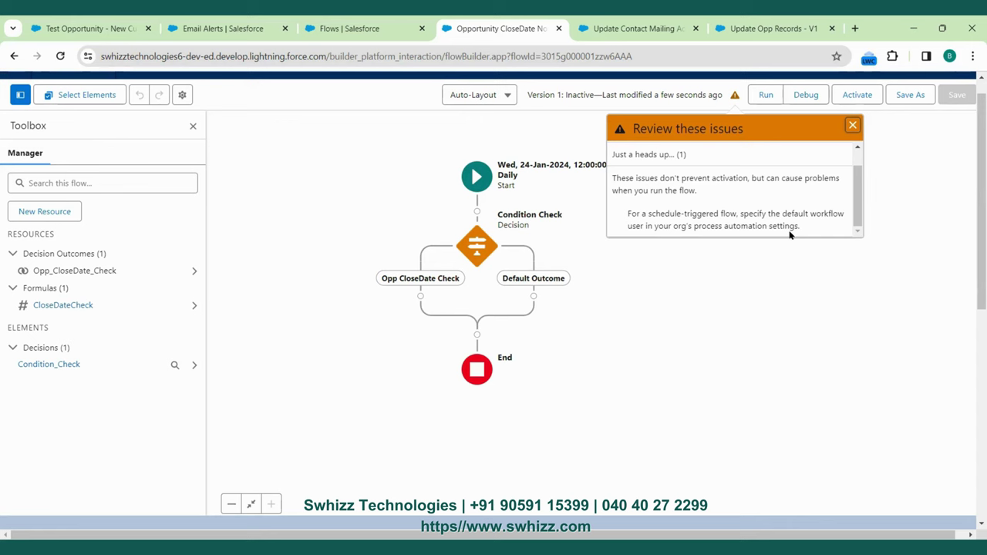
pyautogui.click(853, 125)
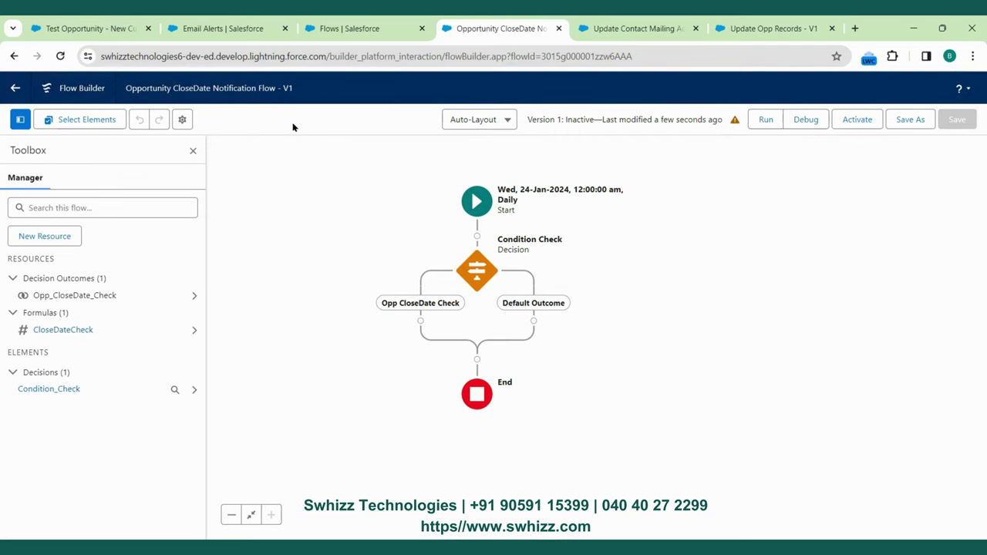
# Step: Search Setup for "process au" and open Process Automation Settings
pyautogui.click(222, 29)
pyautogui.moveTo(98, 161); pyautogui.dragTo(3, 160)
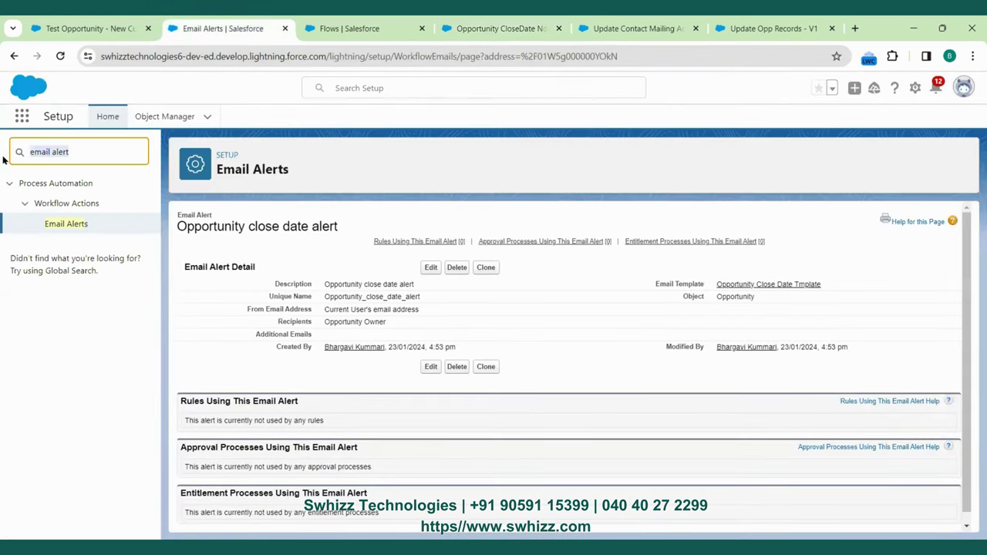
pyautogui.press('BackSpace')
pyautogui.write('proce')
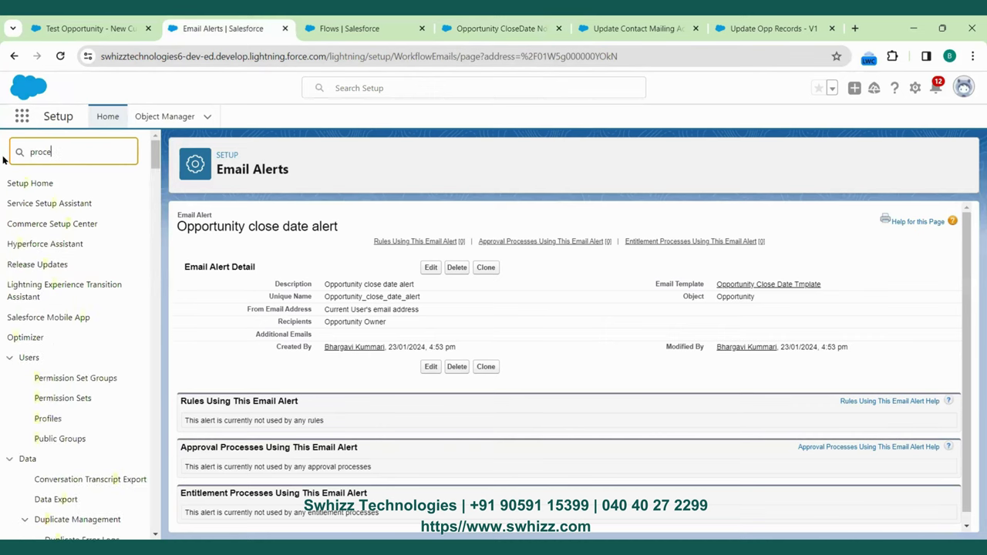
pyautogui.write('ss au')
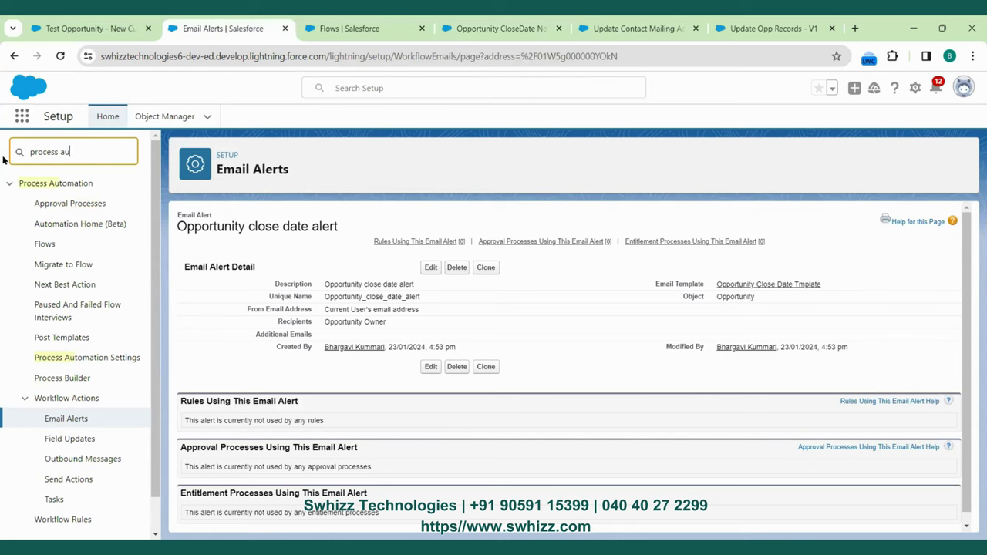
pyautogui.click(87, 361)
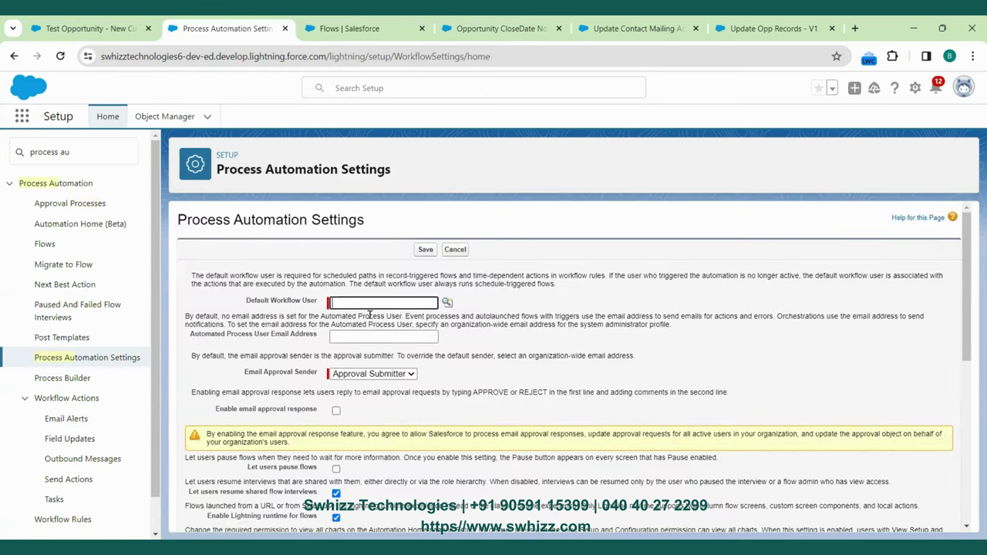
# Step: Look up and assign a default workflow user, and save the process automation settings
pyautogui.scroll(-1, 370, 315)
pyautogui.click(448, 267)
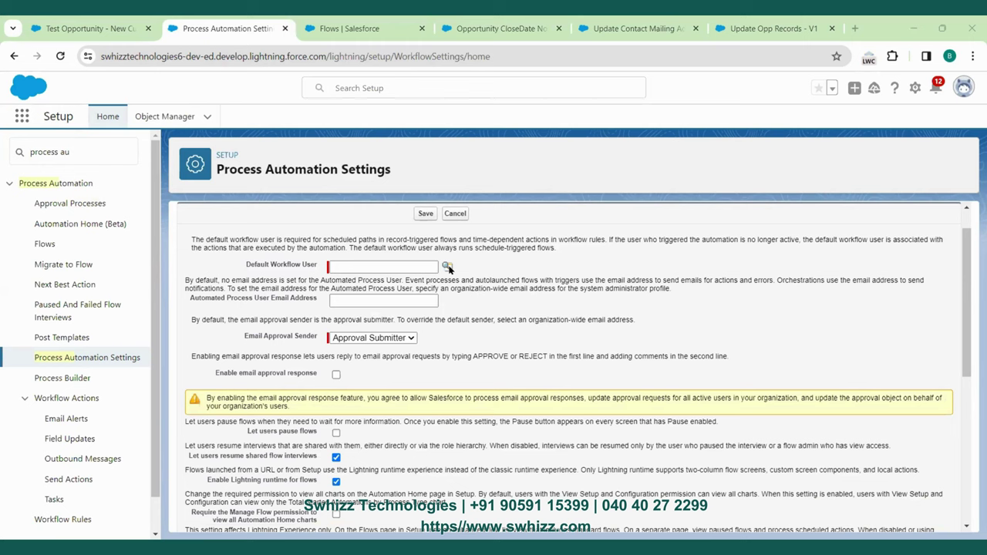
pyautogui.click(428, 214)
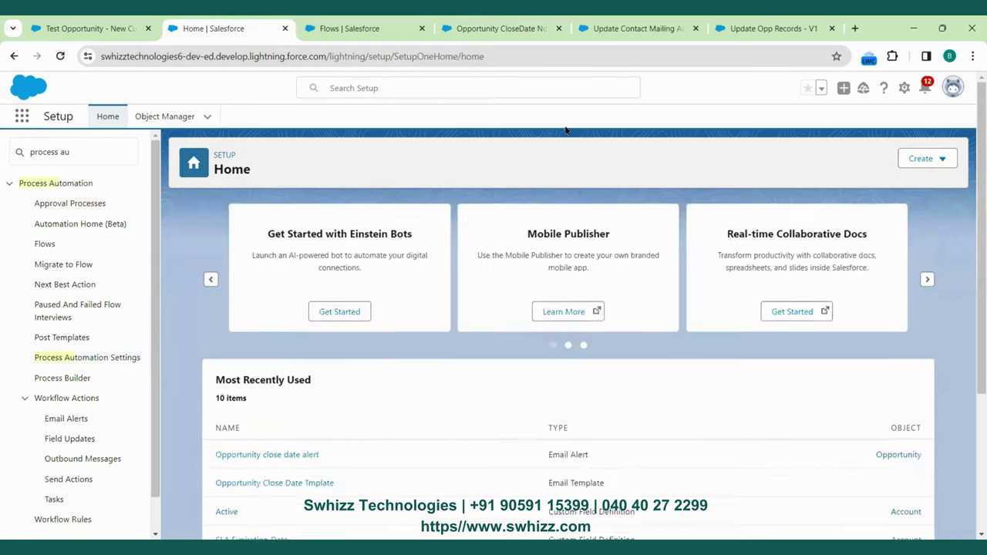
# Step: Return to the Opportunity CloseDate Notification Flow in Flow Builder
pyautogui.click(735, 23)
pyautogui.click(356, 22)
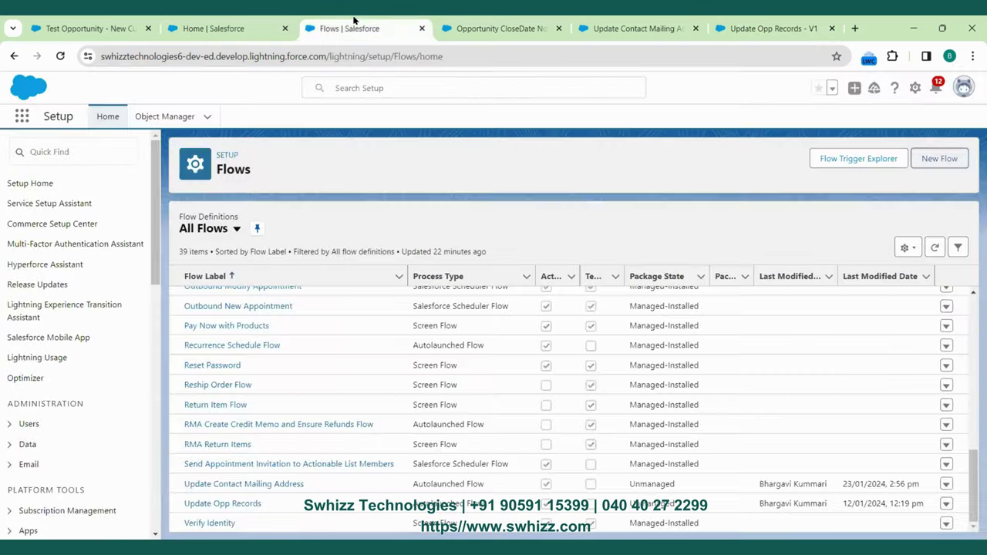
pyautogui.click(486, 22)
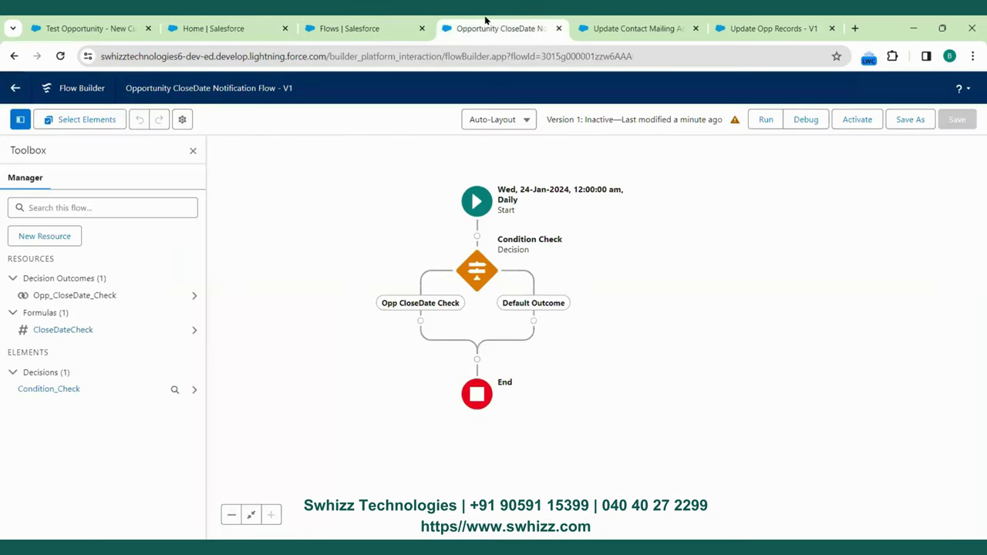
# Step: Save the flow as a new version and reload it in Flow Builder
pyautogui.click(910, 121)
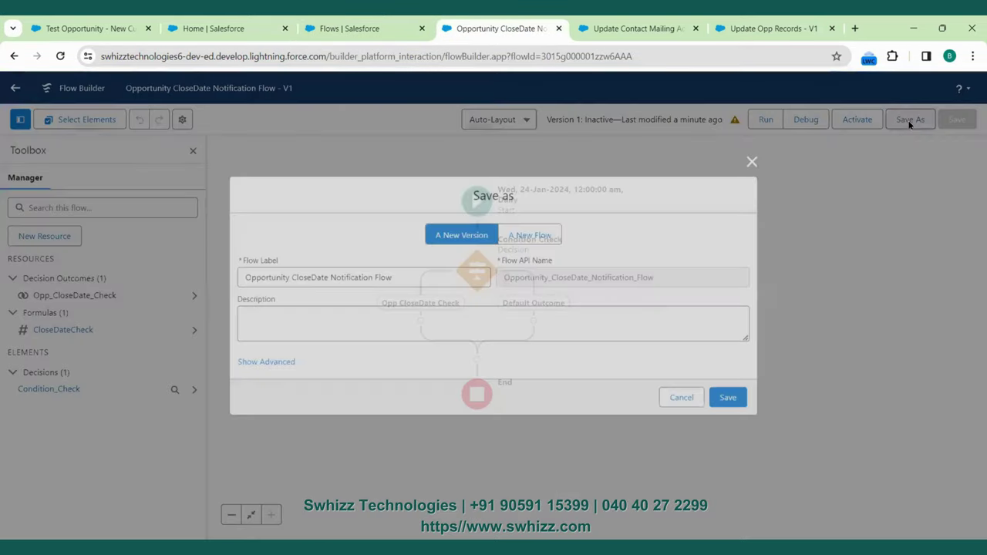
pyautogui.click(733, 399)
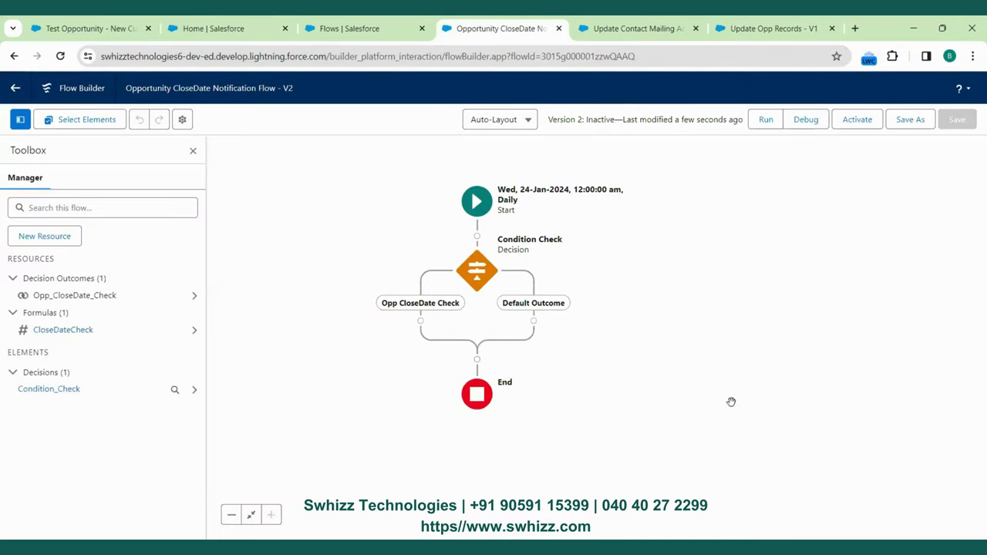
pyautogui.click(60, 56)
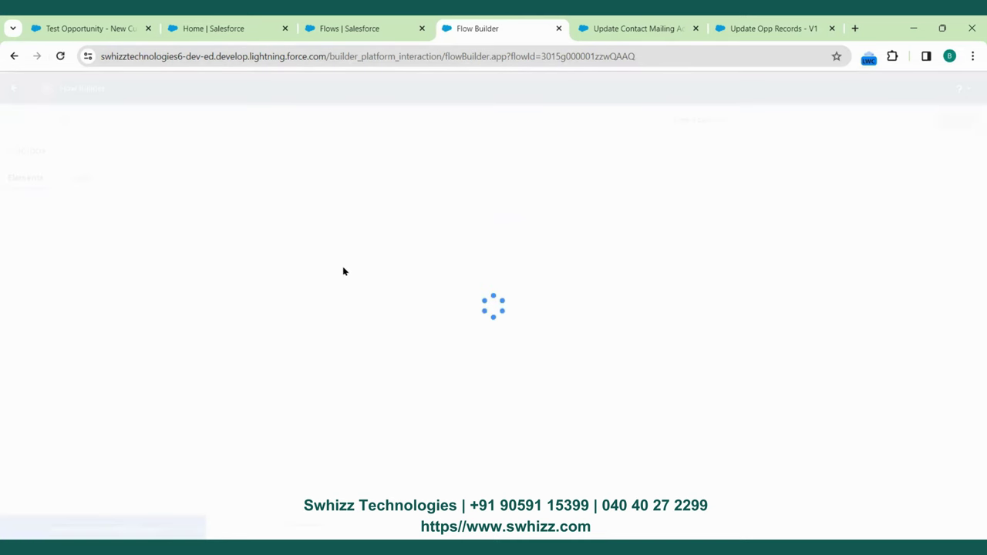
pyautogui.click(357, 22)
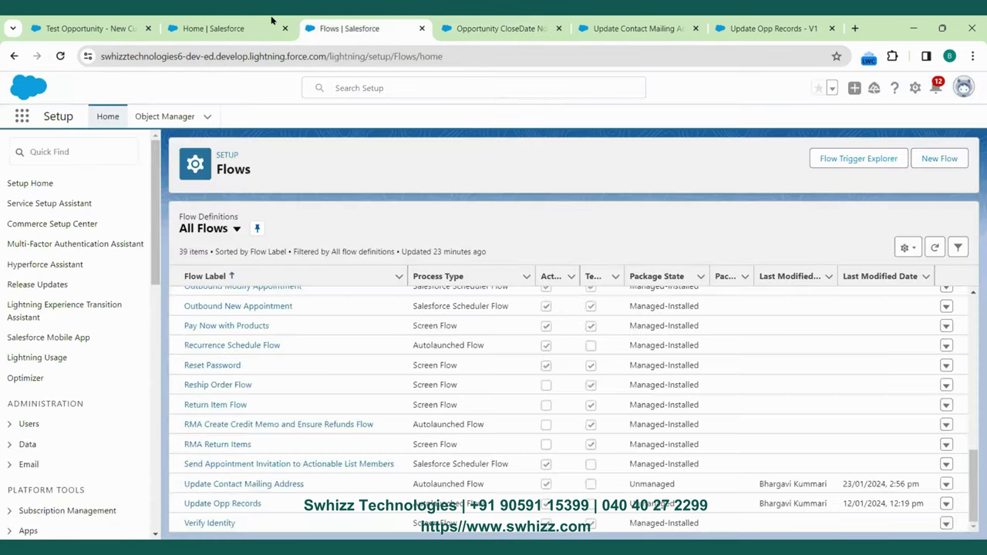
pyautogui.click(231, 23)
pyautogui.click(509, 21)
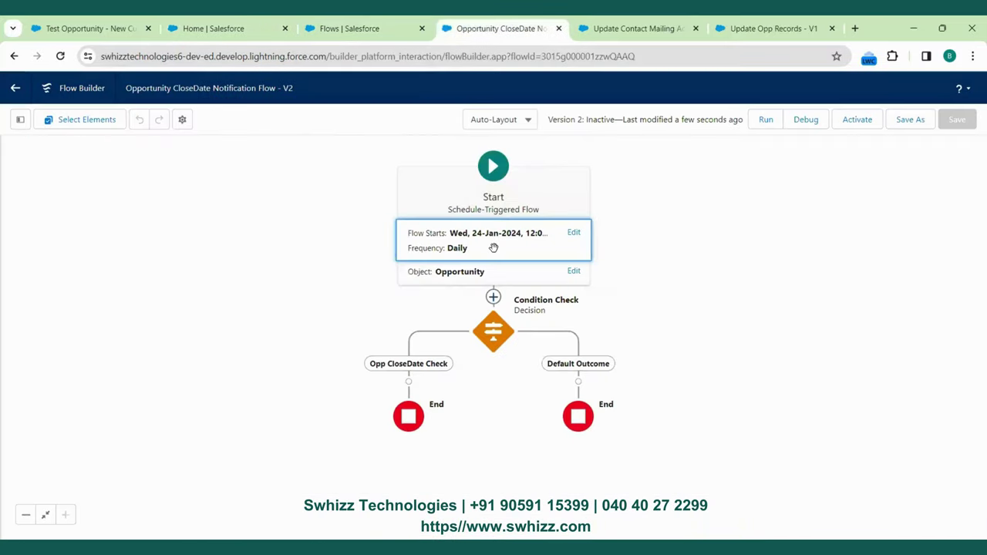
# Step: Add an action on the Opp CloseDate Check path, filtered by type Email Alert, using the Opportunity close date alert
pyautogui.click(409, 387)
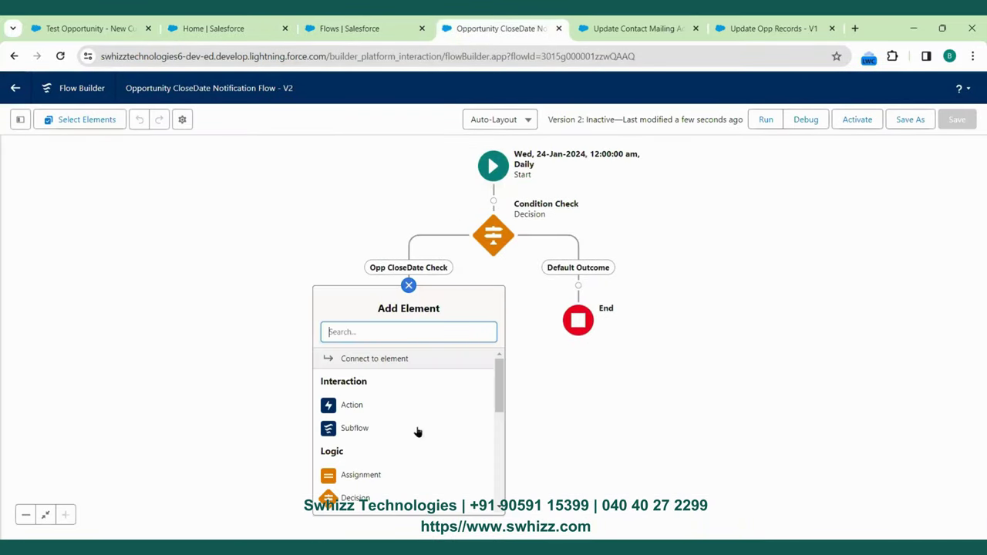
pyautogui.scroll(-2, 419, 432)
pyautogui.scroll(1, 419, 432)
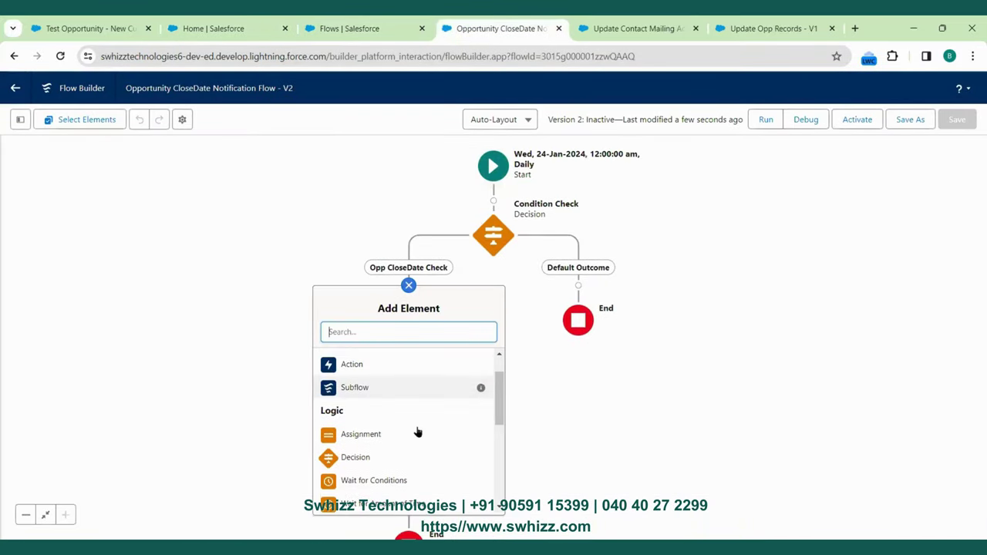
pyautogui.click(351, 373)
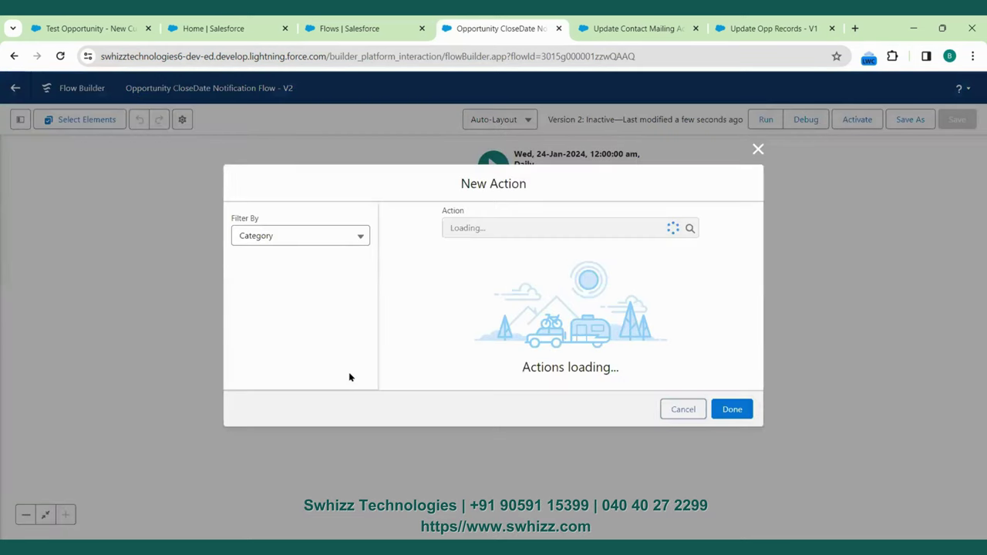
pyautogui.click(284, 241)
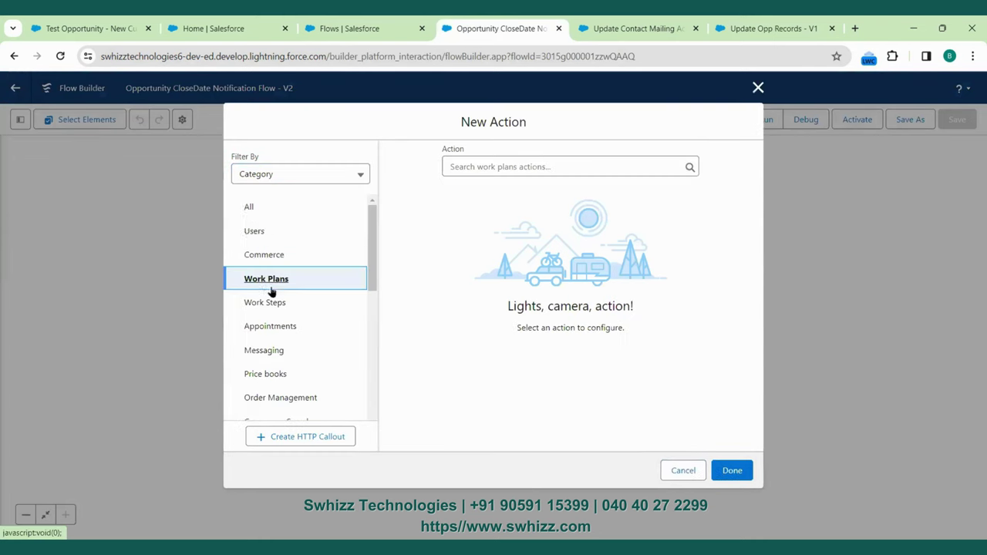
pyautogui.click(282, 176)
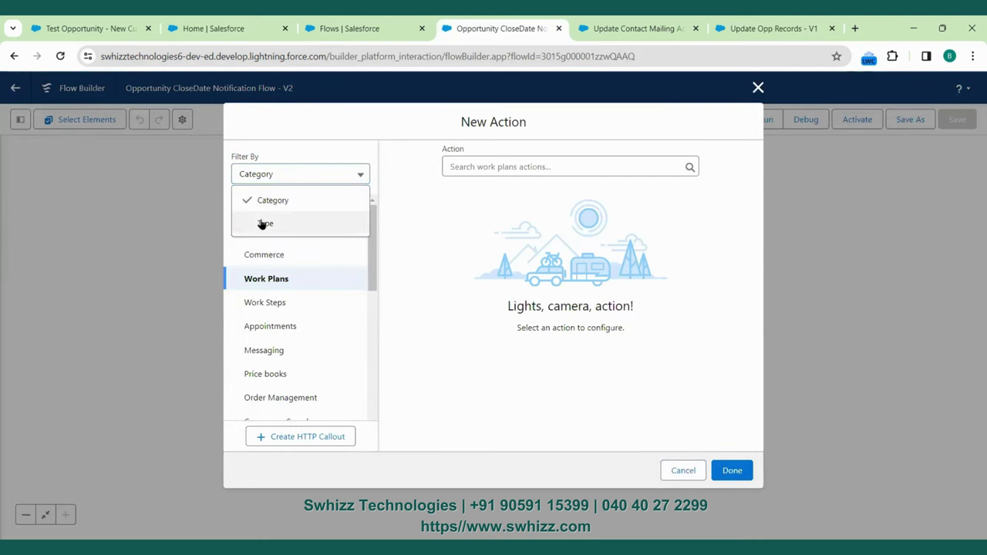
pyautogui.click(263, 222)
pyautogui.click(276, 329)
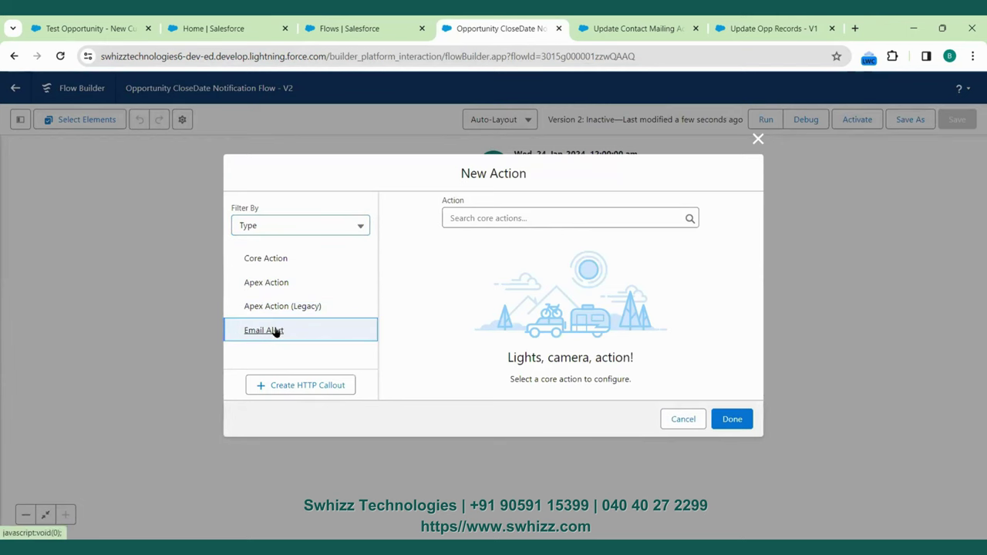
pyautogui.click(502, 218)
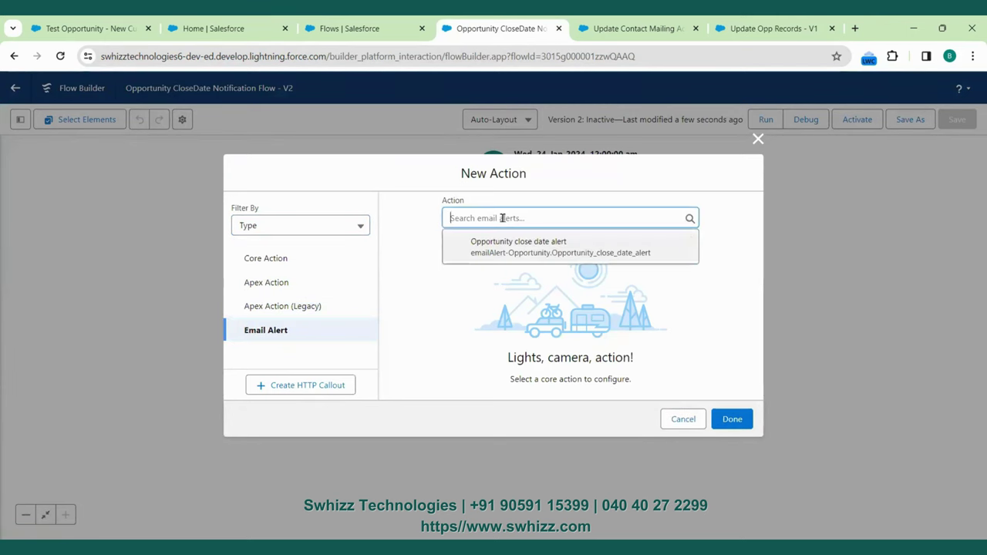
pyautogui.click(544, 249)
# Step: Label the new action "Opportunity close date alert" with the API name Opportunity_close_date_alert
pyautogui.click(478, 272)
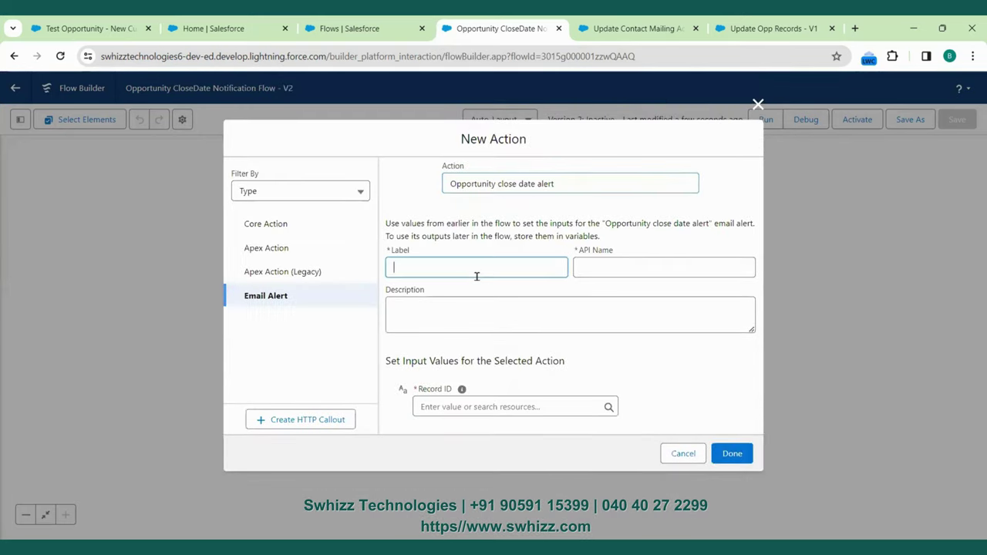
pyautogui.click(567, 187)
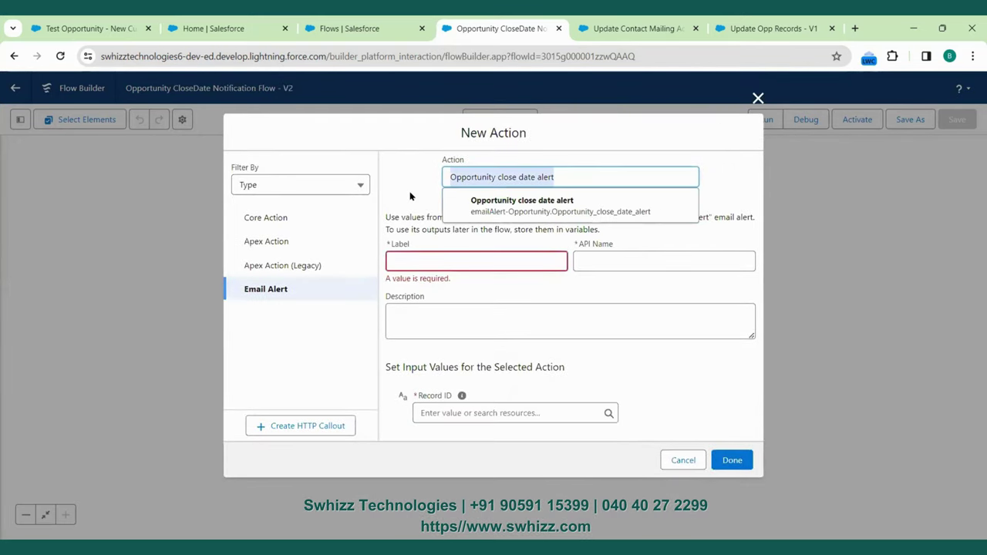
pyautogui.click(409, 260)
pyautogui.write('Opportunity close date alert')
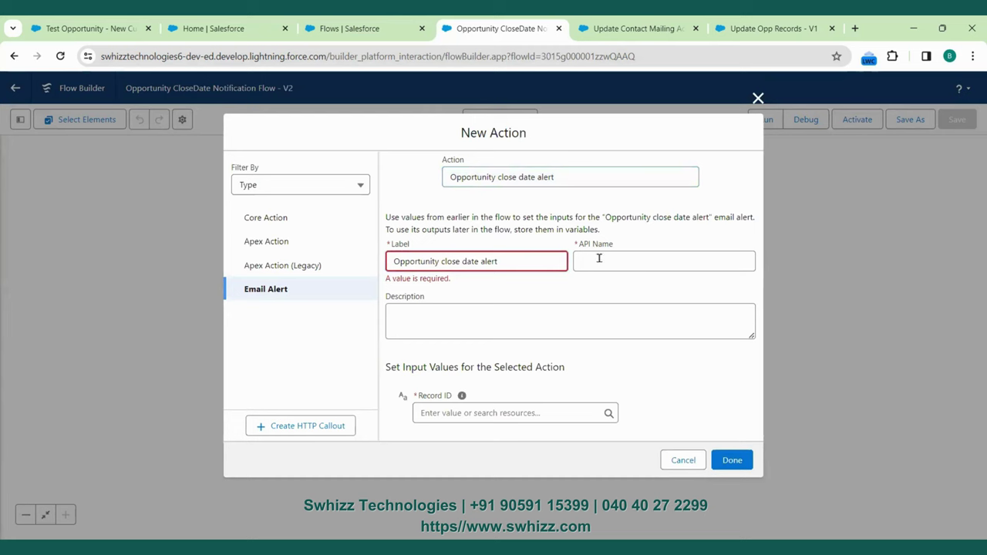
pyautogui.click(599, 258)
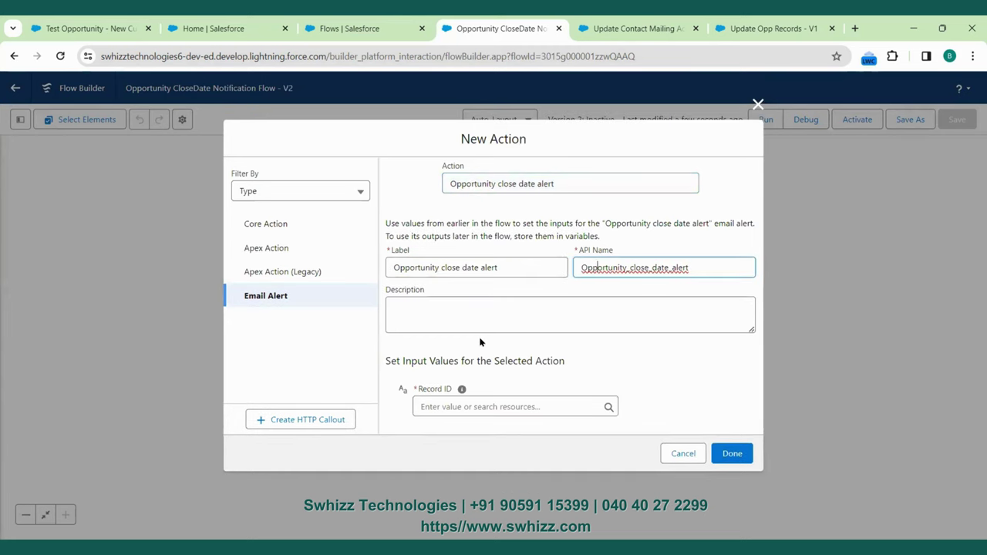
# Step: Complete the email alert action with Record ID {!$Record.Id} and save the flow
pyautogui.click(442, 407)
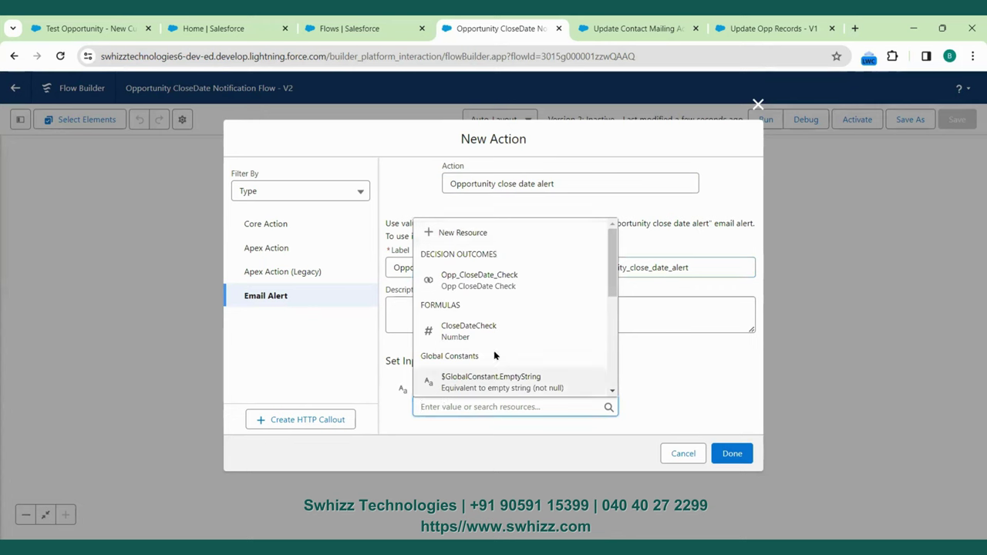
pyautogui.scroll(-5, 494, 352)
pyautogui.click(491, 322)
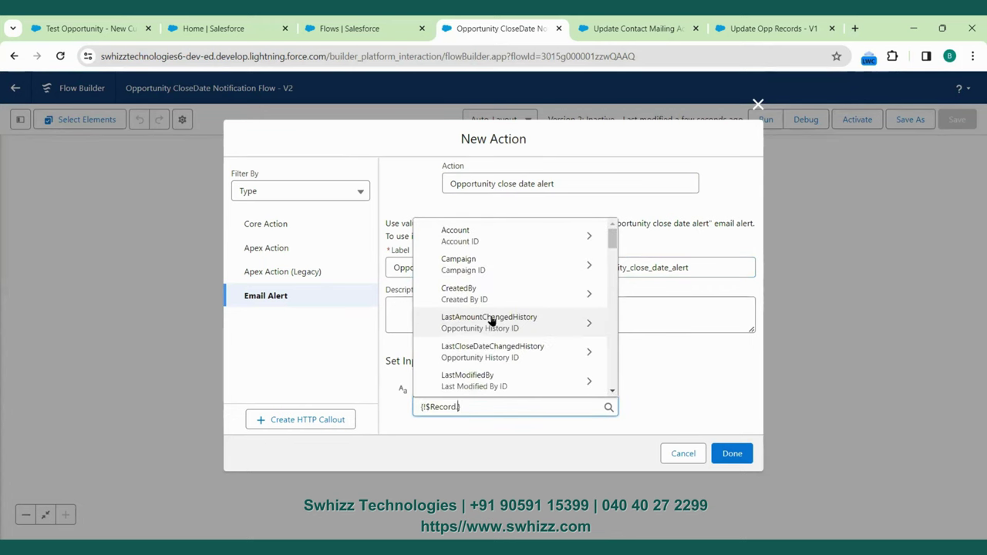
pyautogui.write('Id')
pyautogui.scroll(-5, 491, 322)
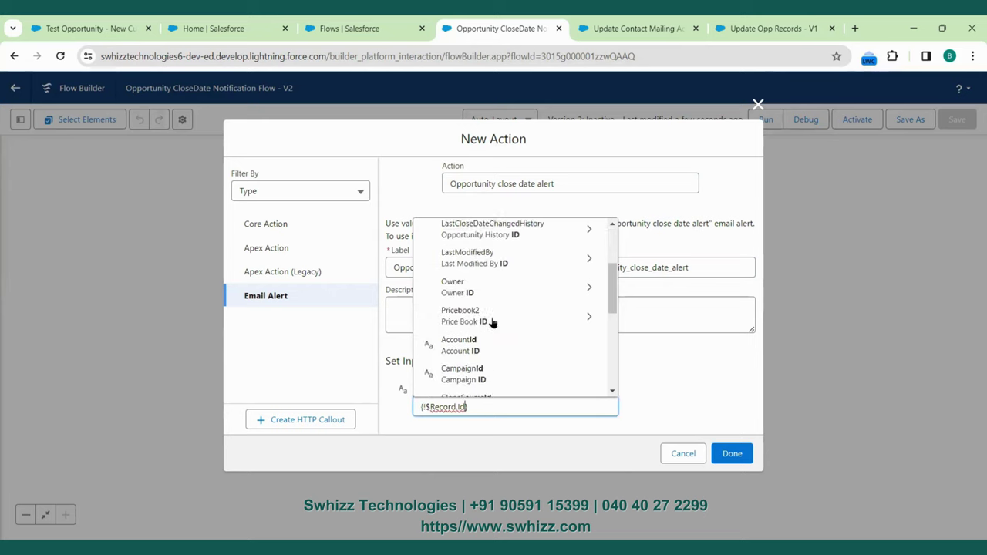
pyautogui.click(473, 323)
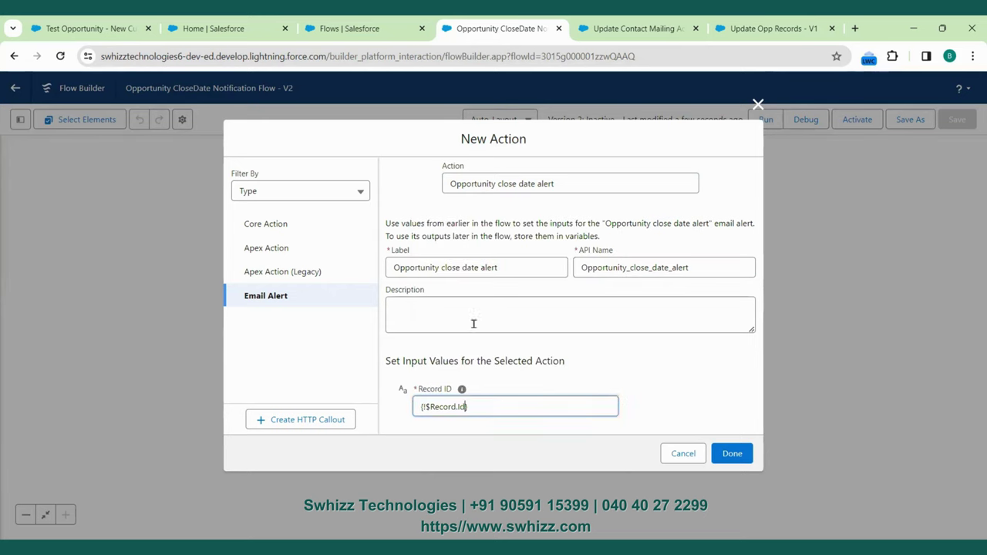
pyautogui.click(734, 455)
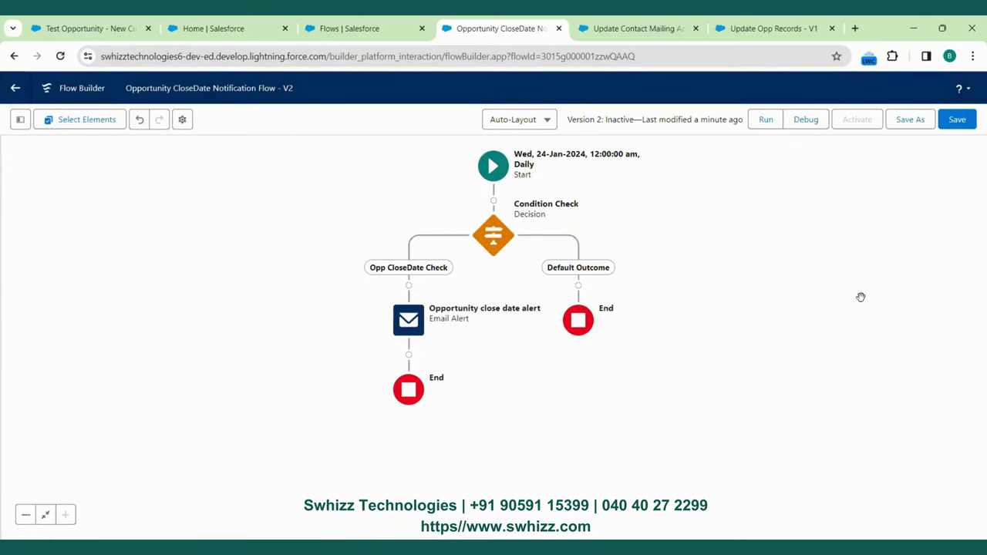
pyautogui.click(960, 128)
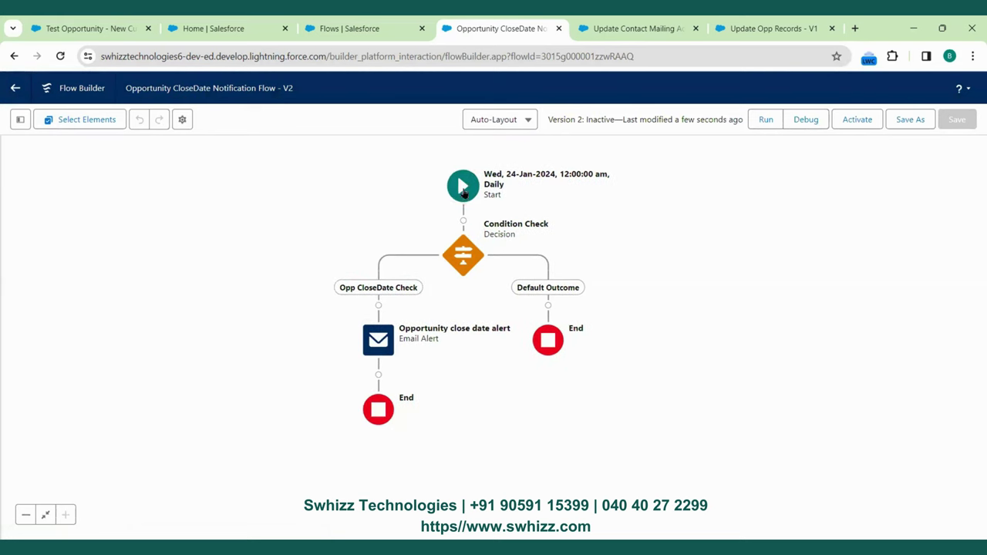
# Step: Review the flow's start schedule and the Condition Check decision's outcome conditions without changing them
pyautogui.click(462, 187)
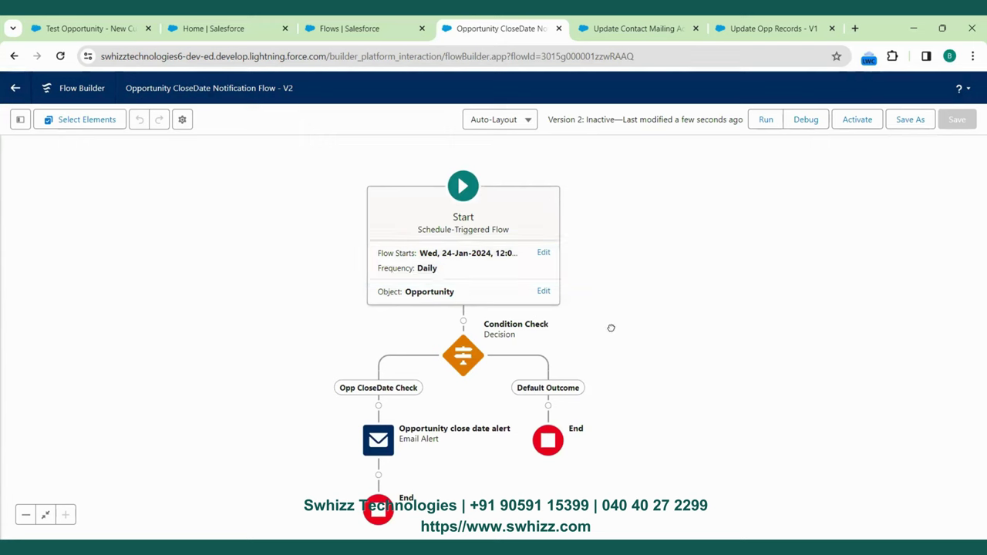
pyautogui.moveTo(610, 326); pyautogui.dragTo(619, 238)
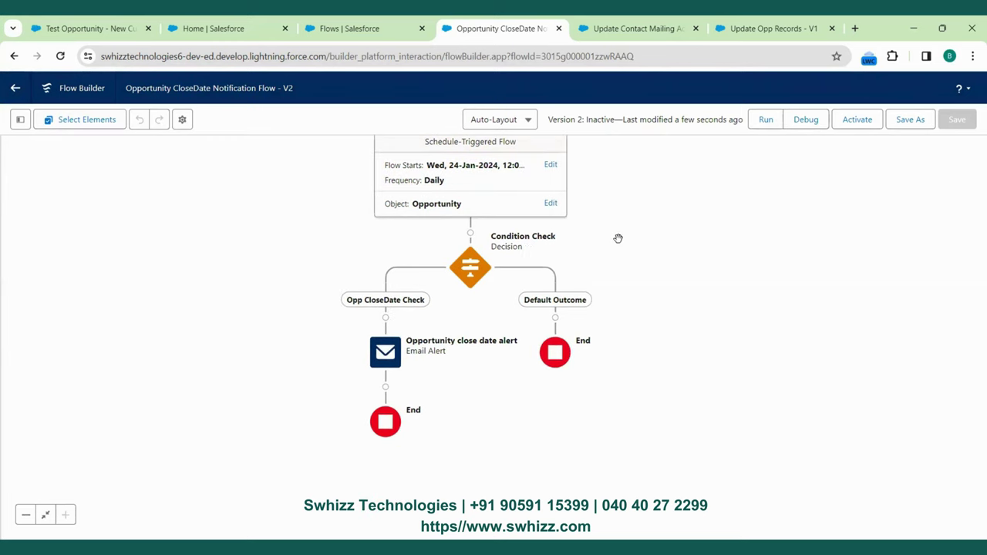
pyautogui.doubleClick(471, 268)
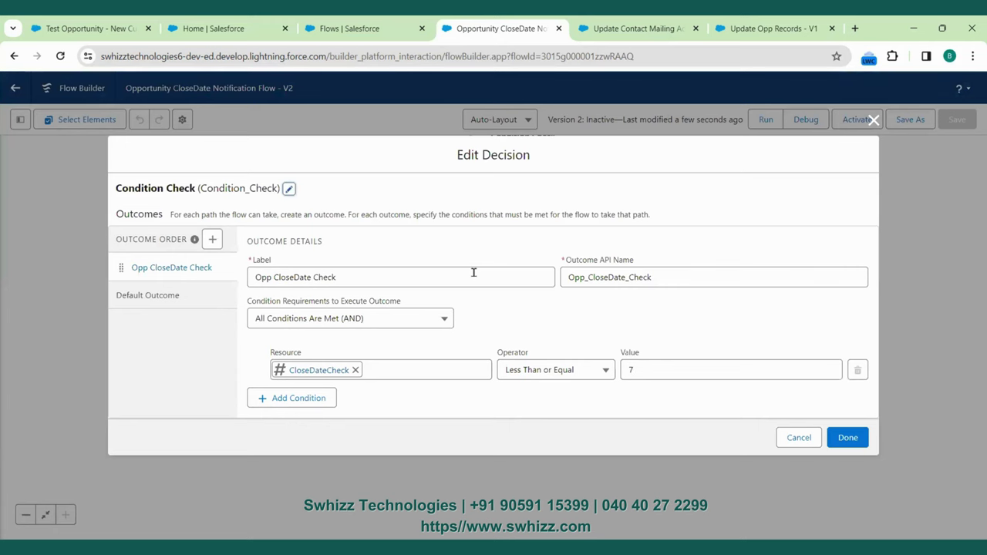
pyautogui.click(873, 121)
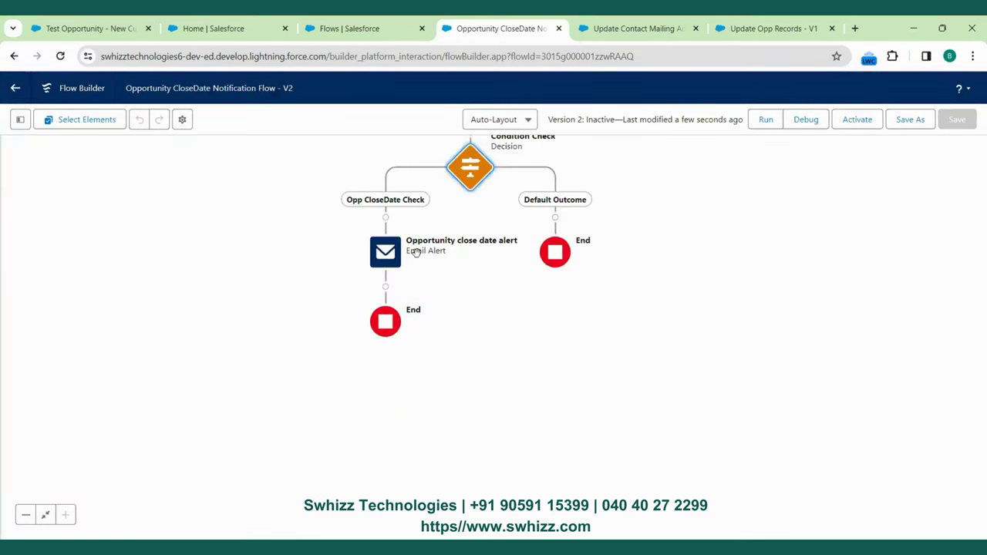
# Step: Run a debug of the flow with rollback mode enabled
pyautogui.click(806, 120)
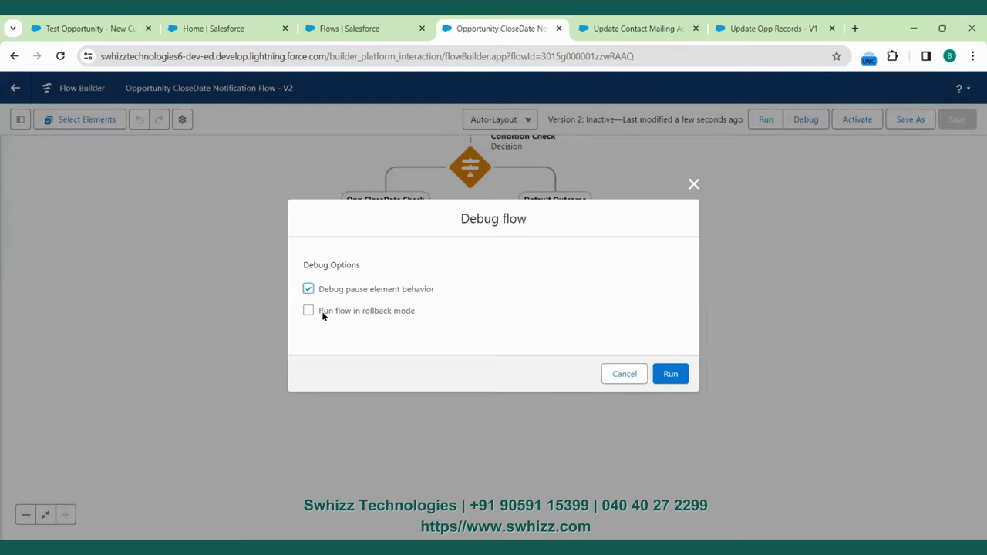
pyautogui.click(309, 311)
pyautogui.click(668, 376)
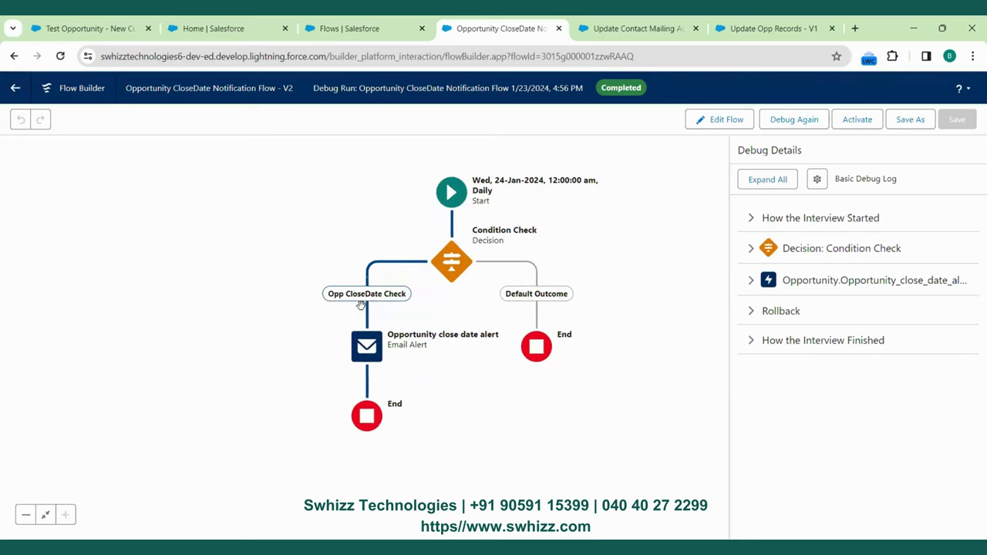
# Step: Examine the debug details of the Condition Check decision and the email alert action, including its input record ID
pyautogui.click(752, 250)
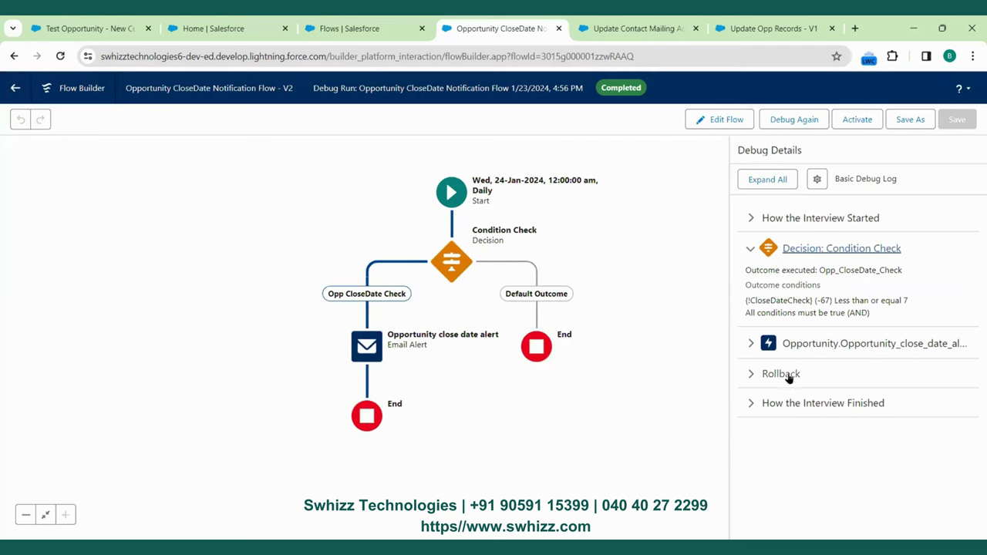
pyautogui.click(752, 249)
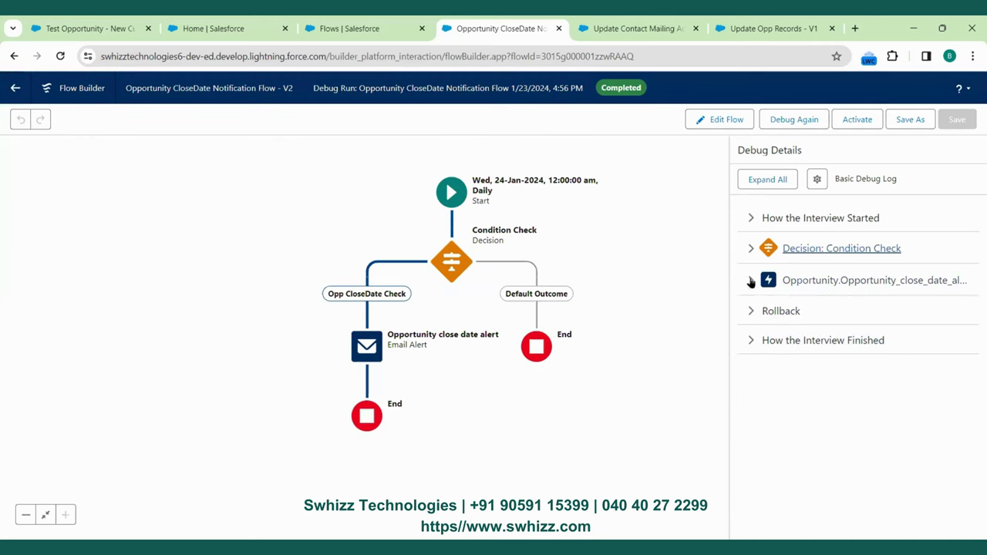
pyautogui.click(751, 280)
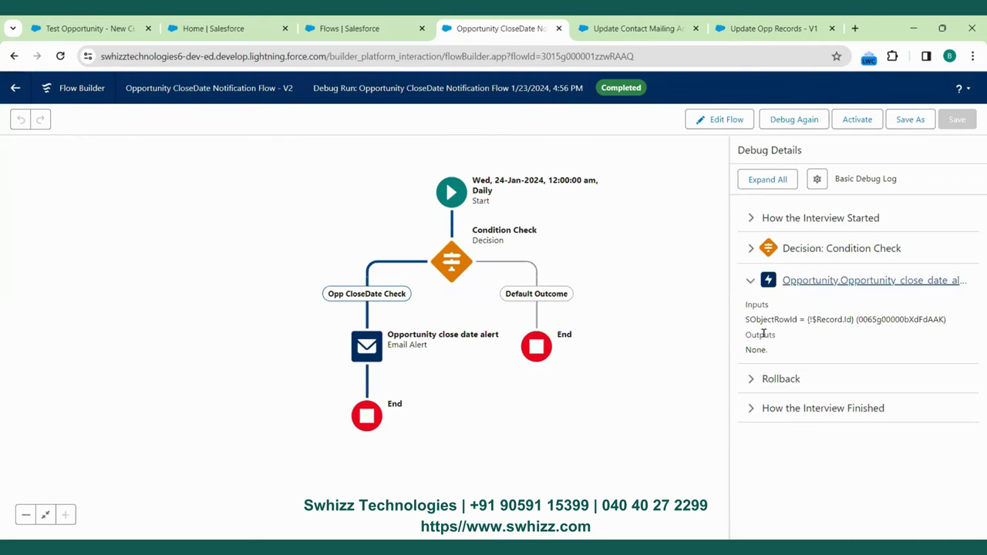
pyautogui.doubleClick(883, 320)
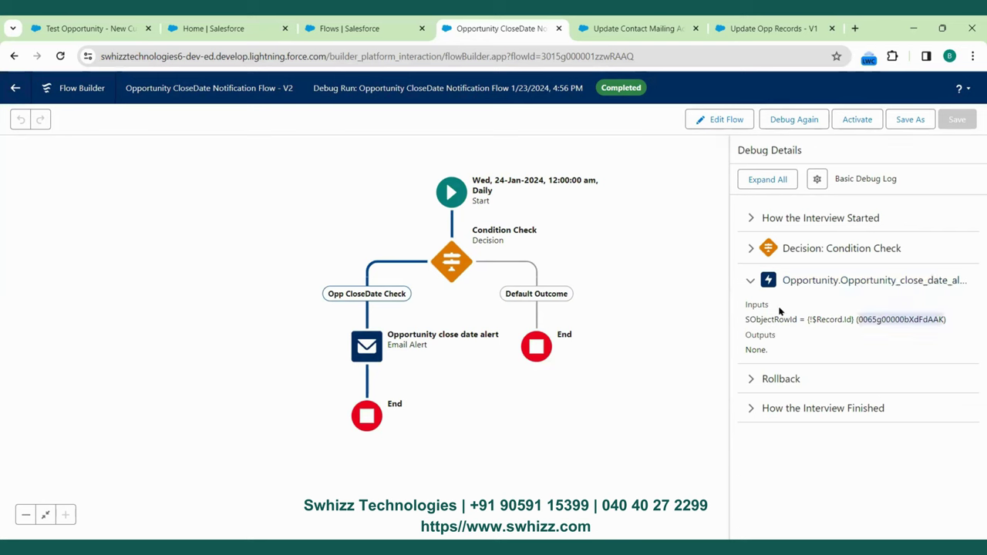
pyautogui.click(750, 282)
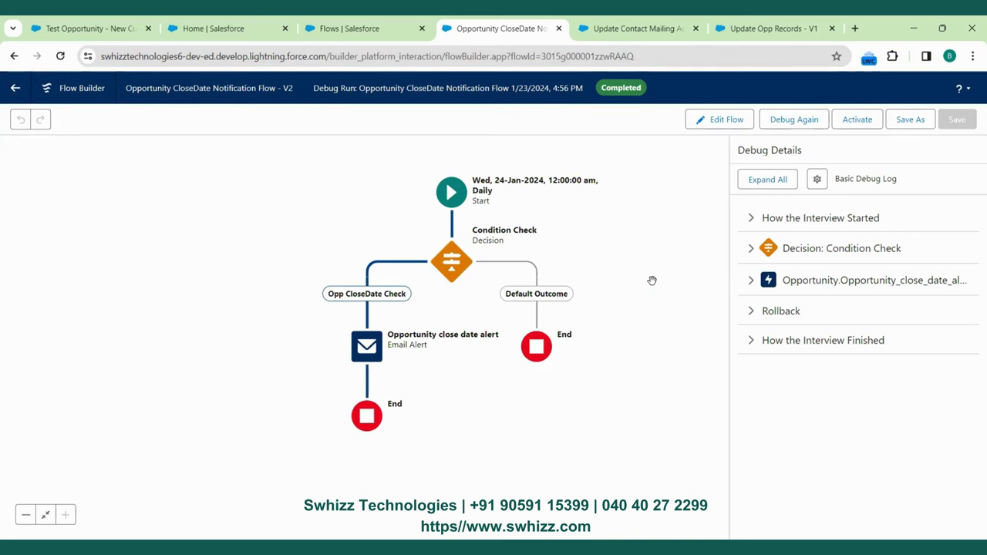
# Step: Review the start settings of the Update Contact Mailing Address and Update Opp Records flows for comparison
pyautogui.click(637, 29)
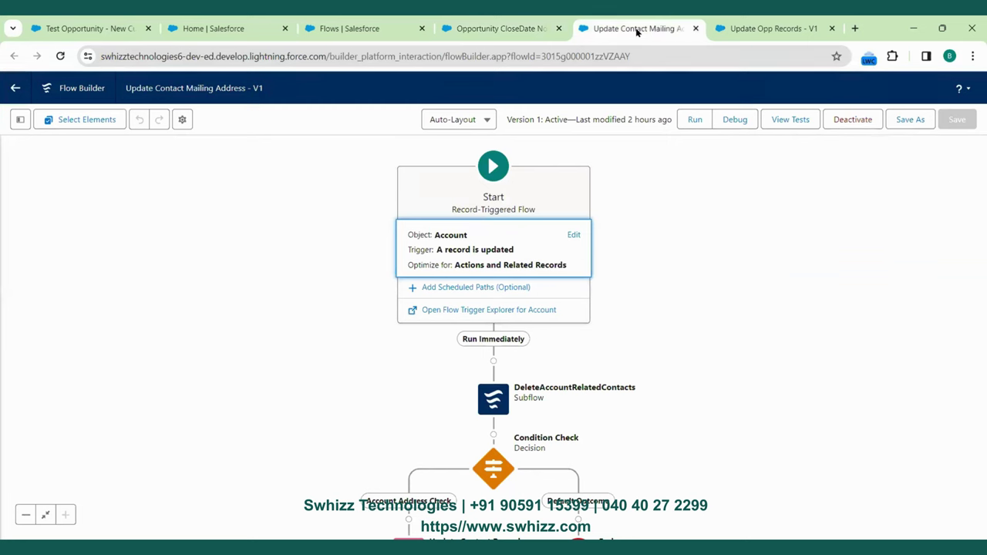
pyautogui.click(781, 23)
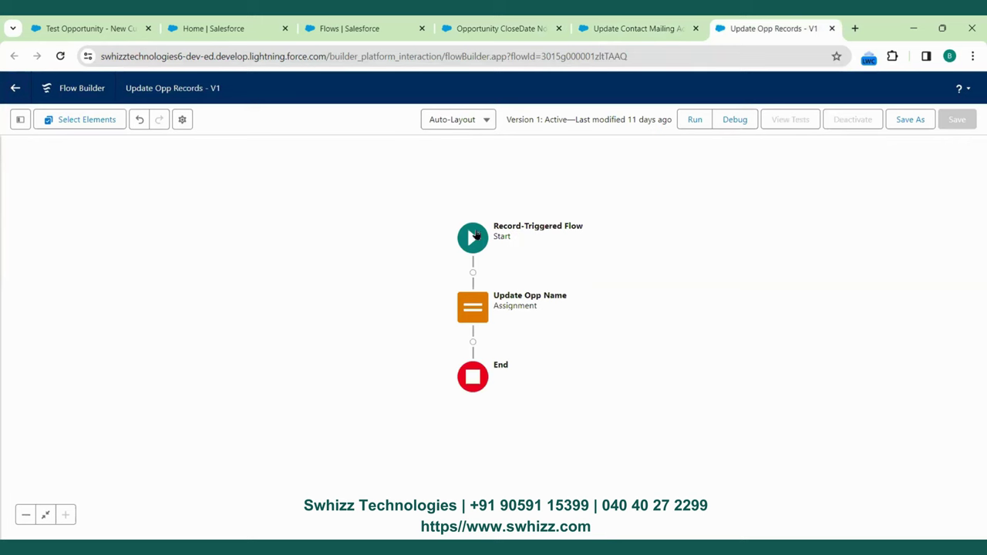
pyautogui.click(474, 236)
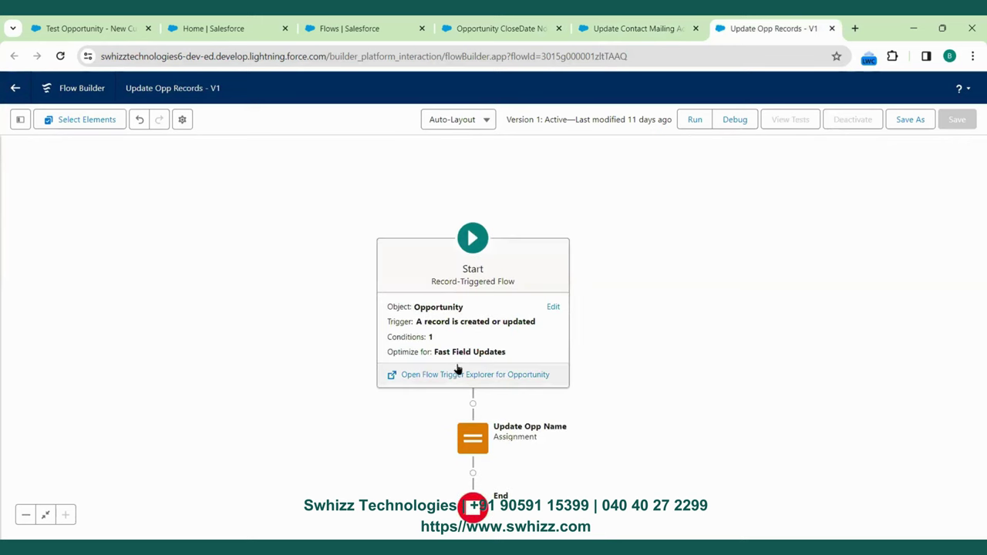
# Step: In the Update Contact Mailing Address flow, add a scheduled path with time source Account: Created Date and an offset of 7 Days Before
pyautogui.click(620, 31)
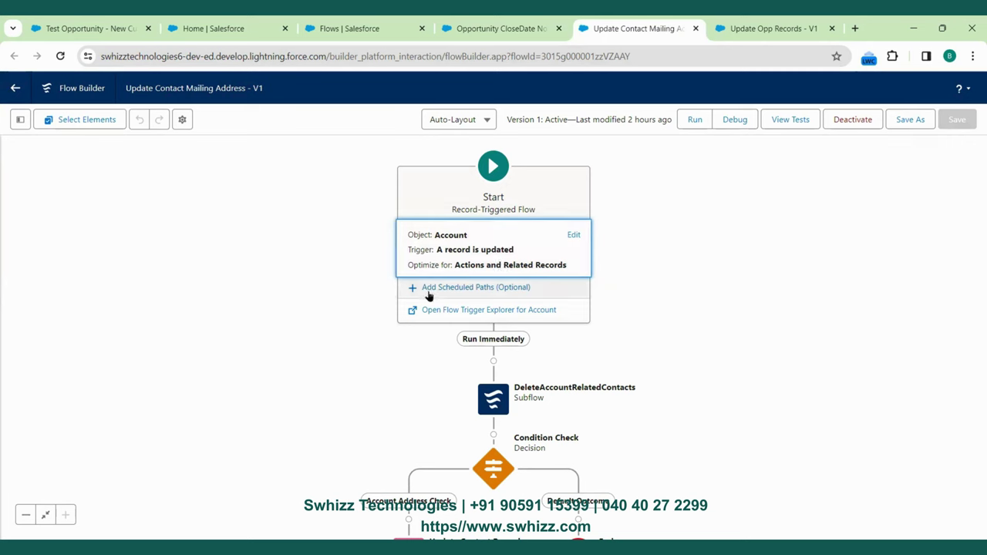
pyautogui.click(471, 292)
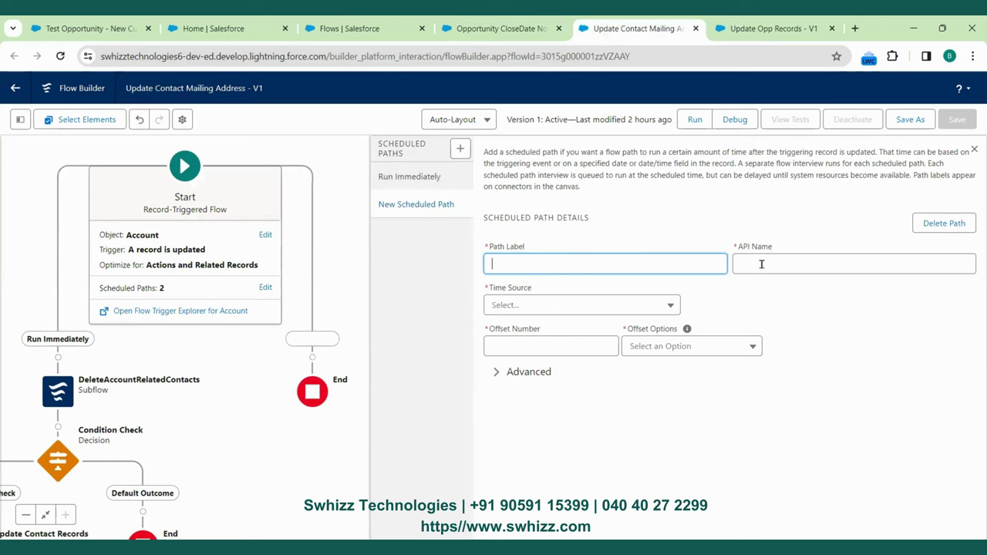
pyautogui.click(537, 305)
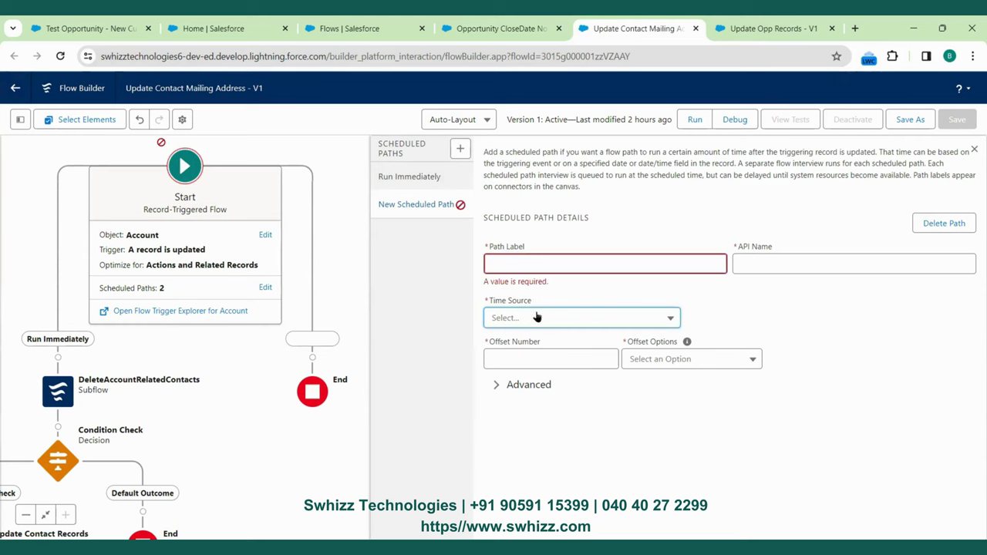
pyautogui.click(537, 317)
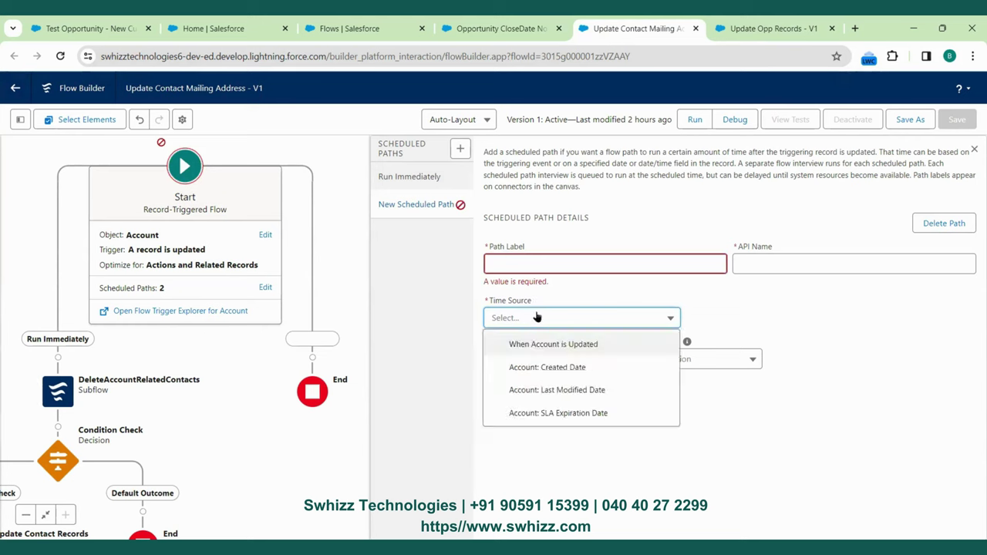
pyautogui.click(549, 372)
pyautogui.click(650, 366)
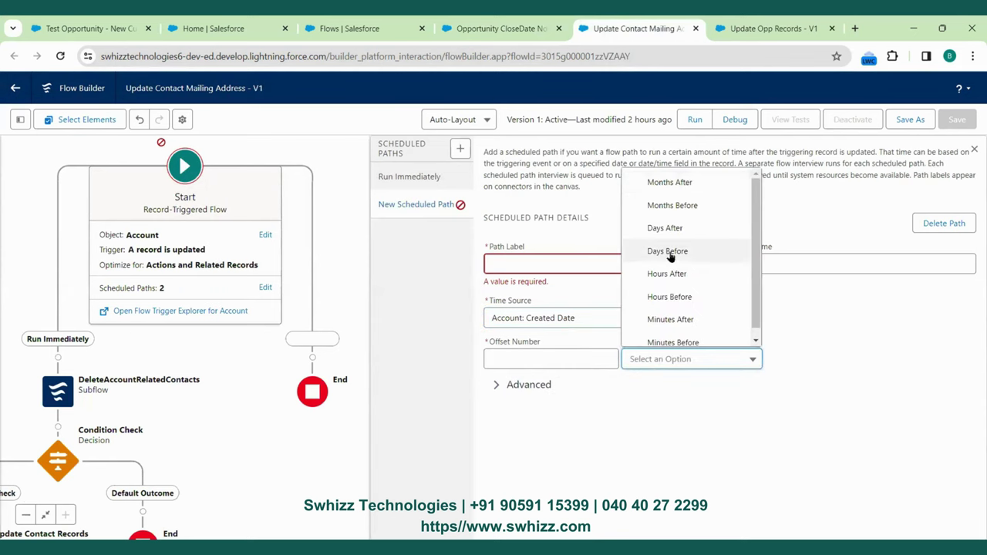
pyautogui.click(668, 252)
pyautogui.click(583, 351)
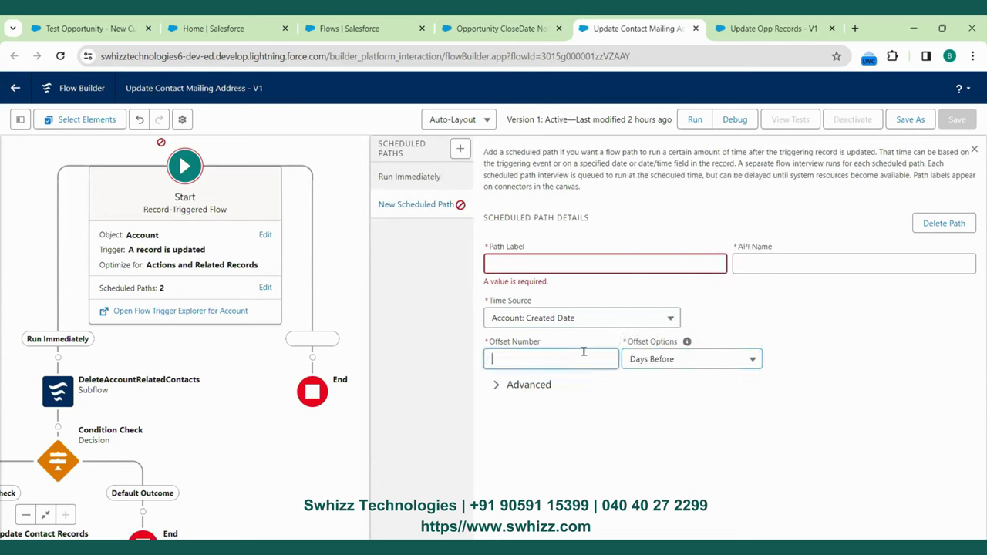
pyautogui.write('7')
# Step: Examine the scheduled path's available time sources, offset options and advanced batch size setting without changing them
pyautogui.click(595, 325)
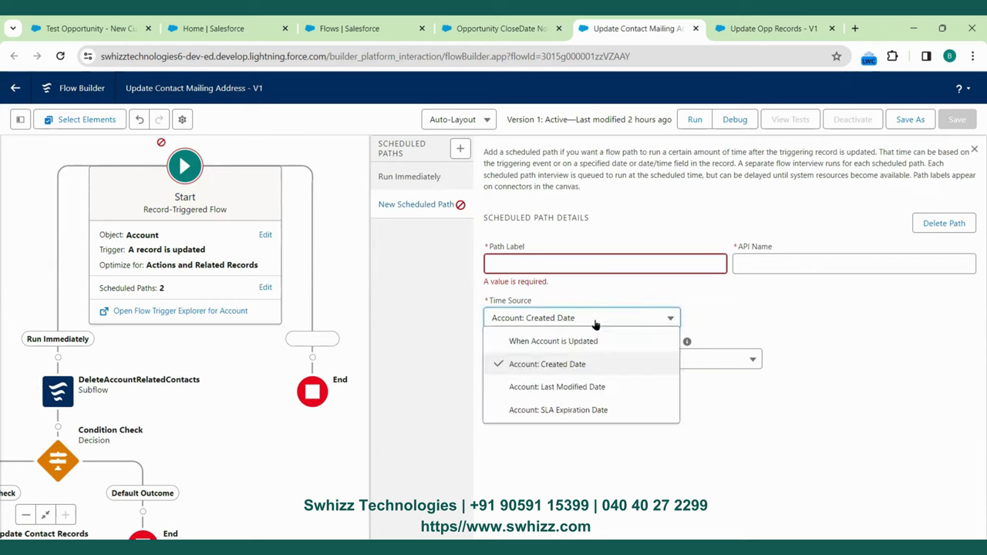
pyautogui.click(595, 324)
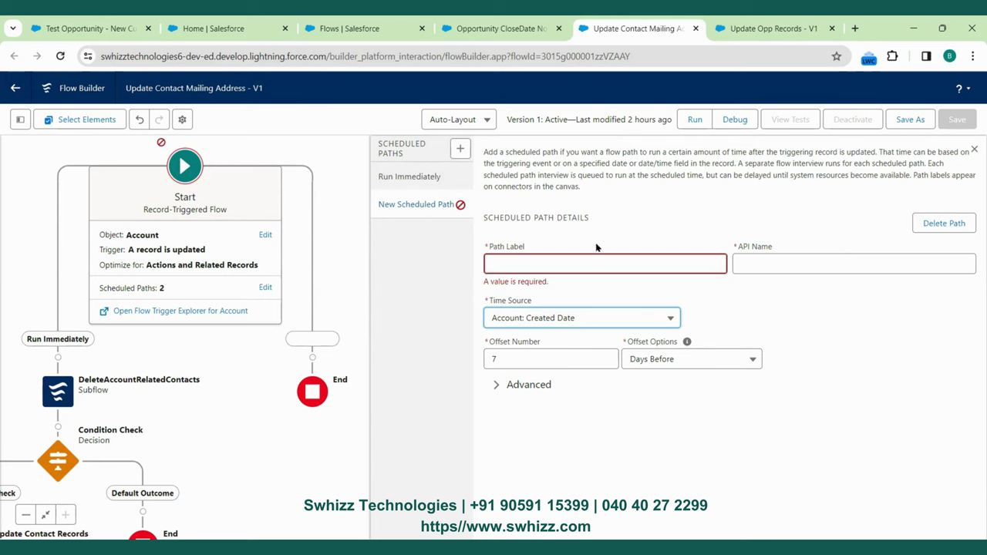
pyautogui.moveTo(409, 347); pyautogui.dragTo(453, 340)
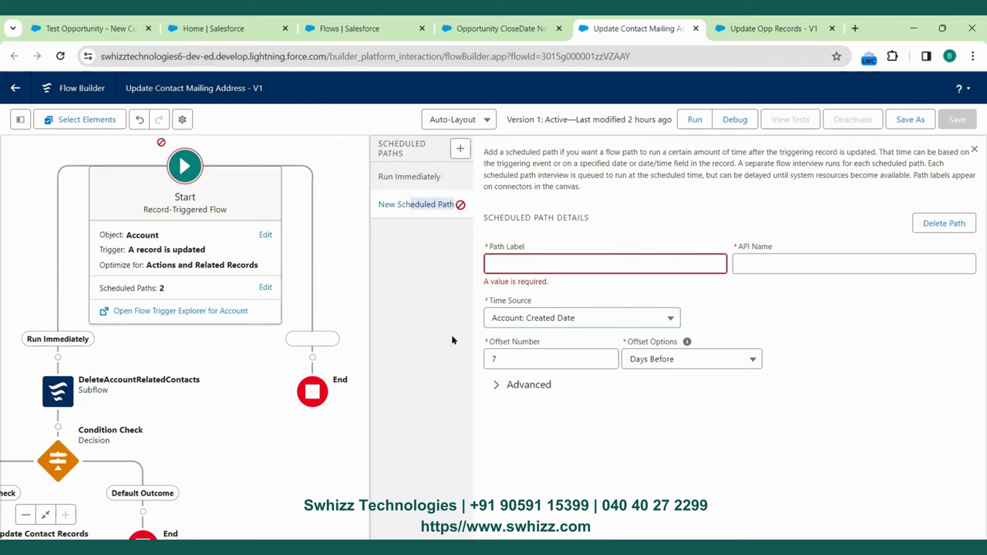
pyautogui.click(453, 340)
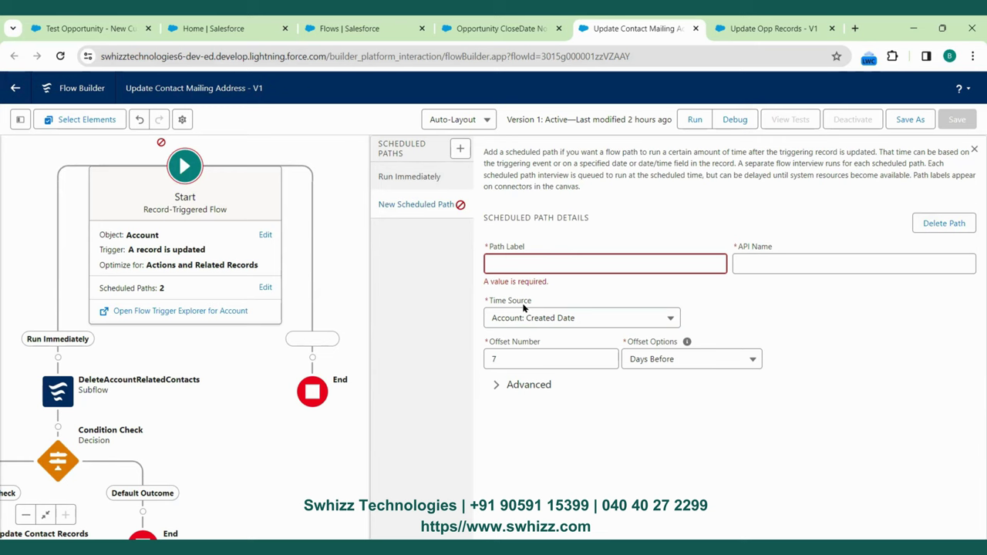
pyautogui.click(568, 362)
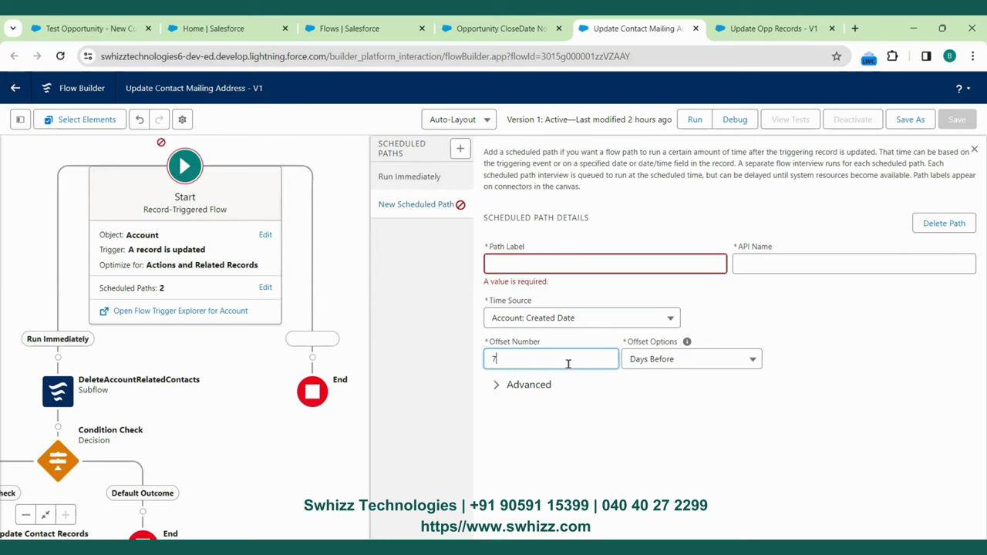
pyautogui.click(642, 360)
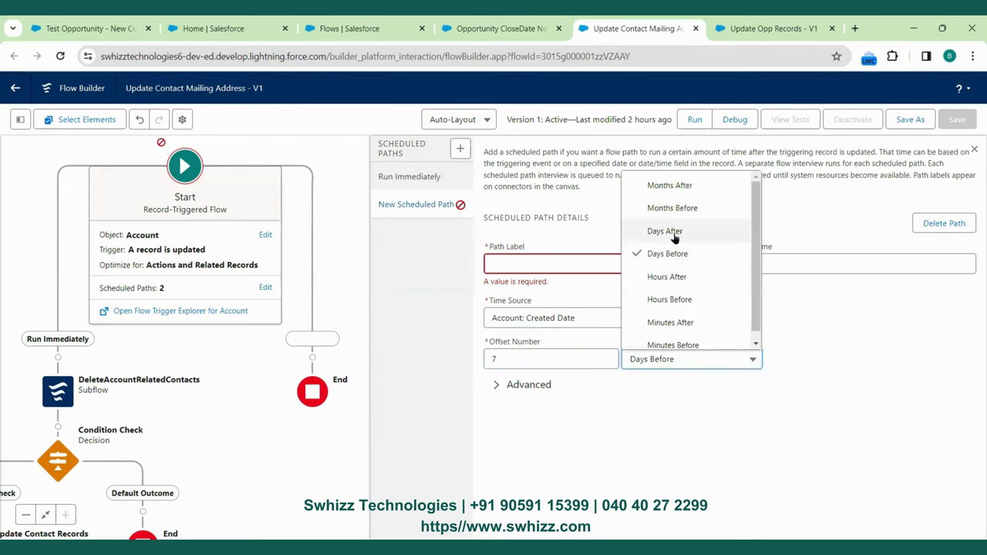
pyautogui.scroll(-1, 677, 287)
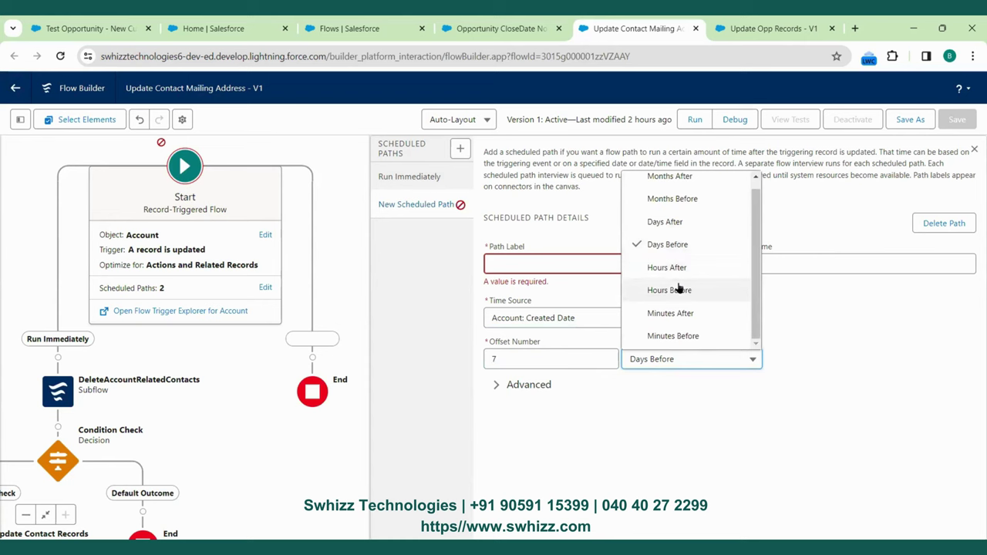
pyautogui.scroll(1, 678, 288)
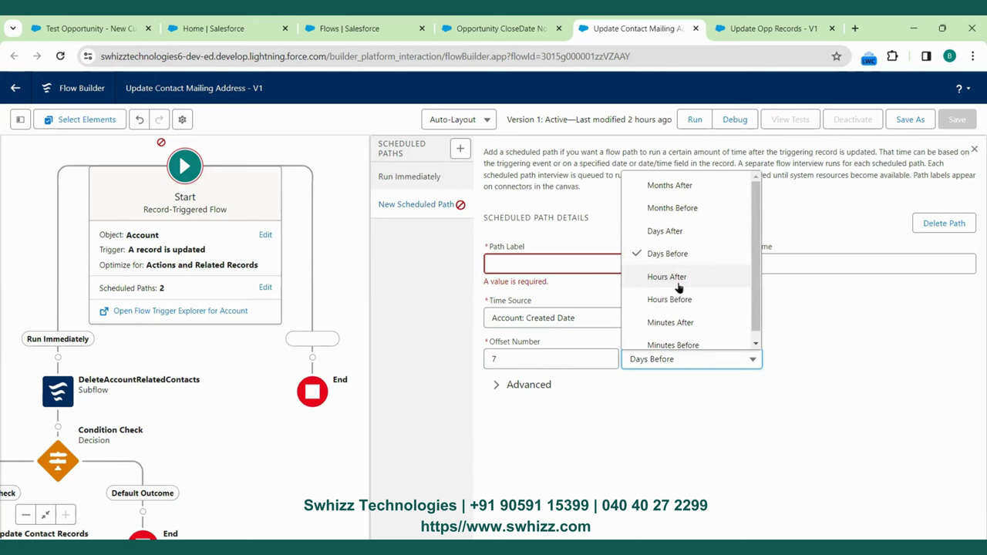
pyautogui.scroll(-1, 678, 288)
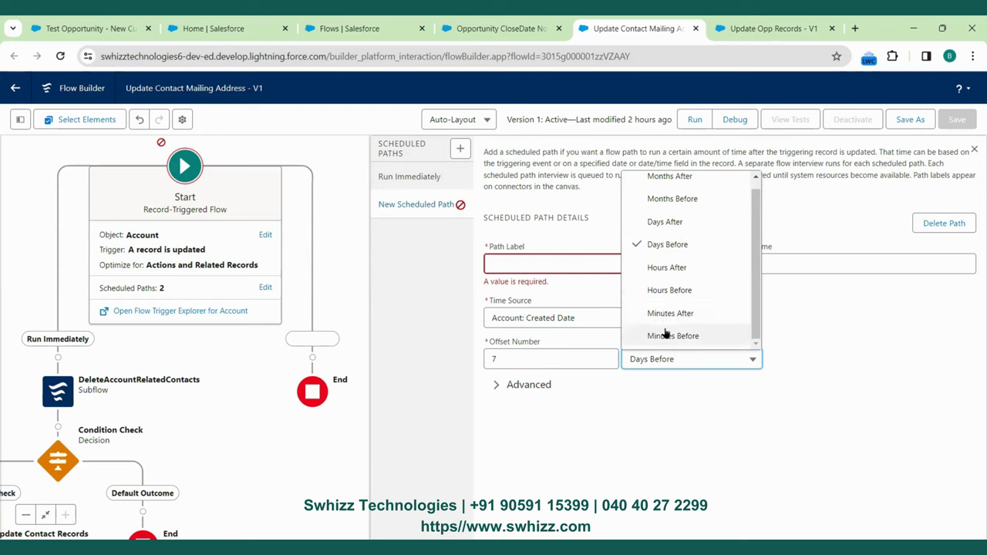
pyautogui.click(632, 386)
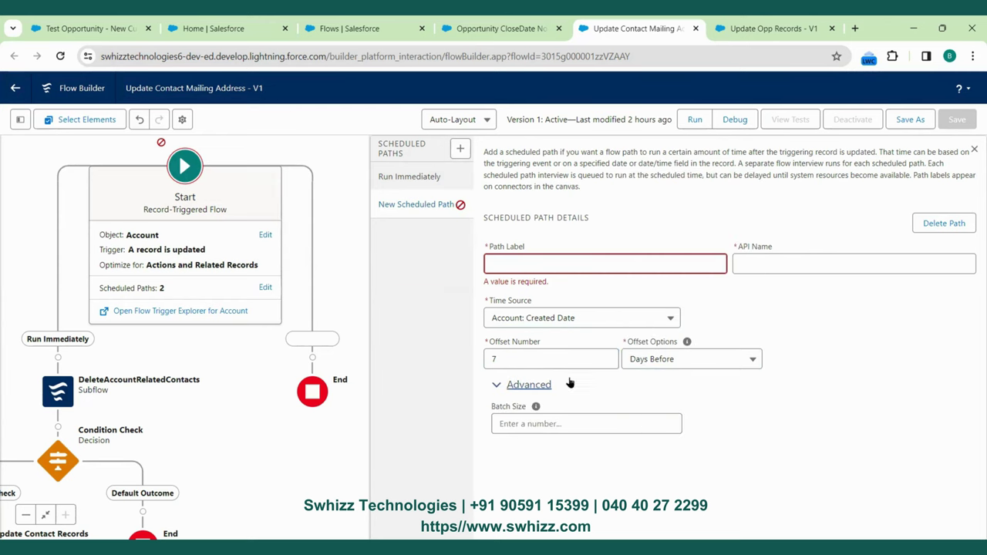
pyautogui.click(532, 423)
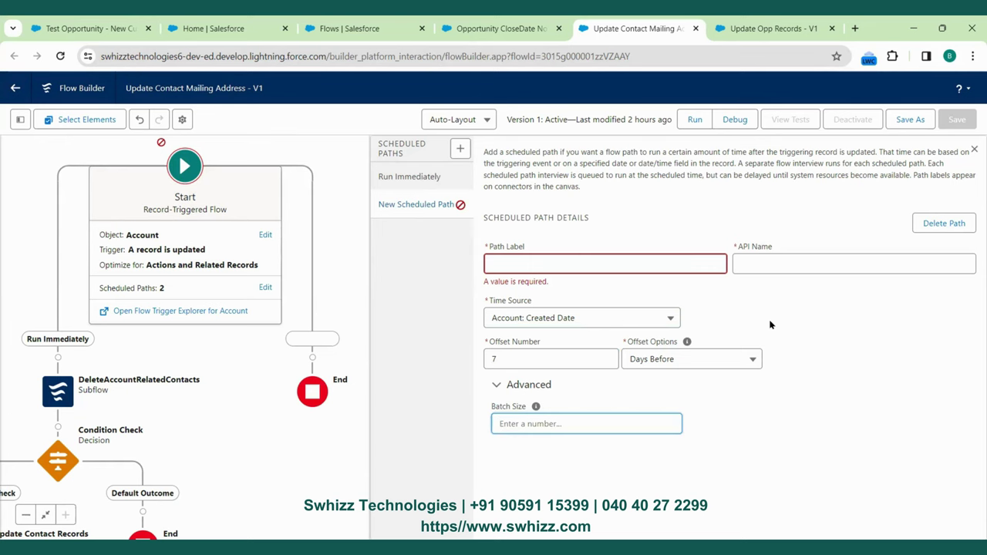
# Step: Delete the new scheduled path and return to the Opportunity CloseDate Notification Flow's debug run
pyautogui.click(944, 223)
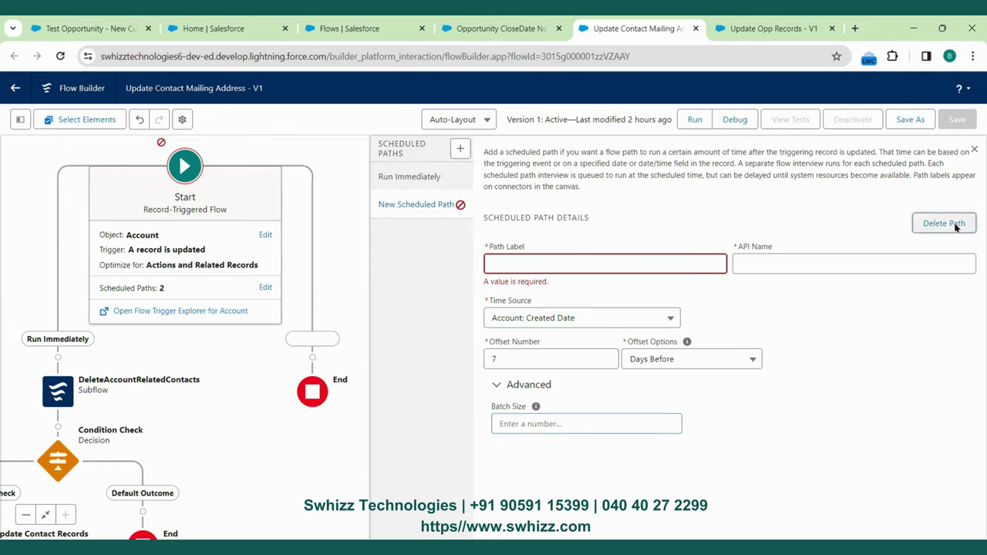
pyautogui.click(501, 29)
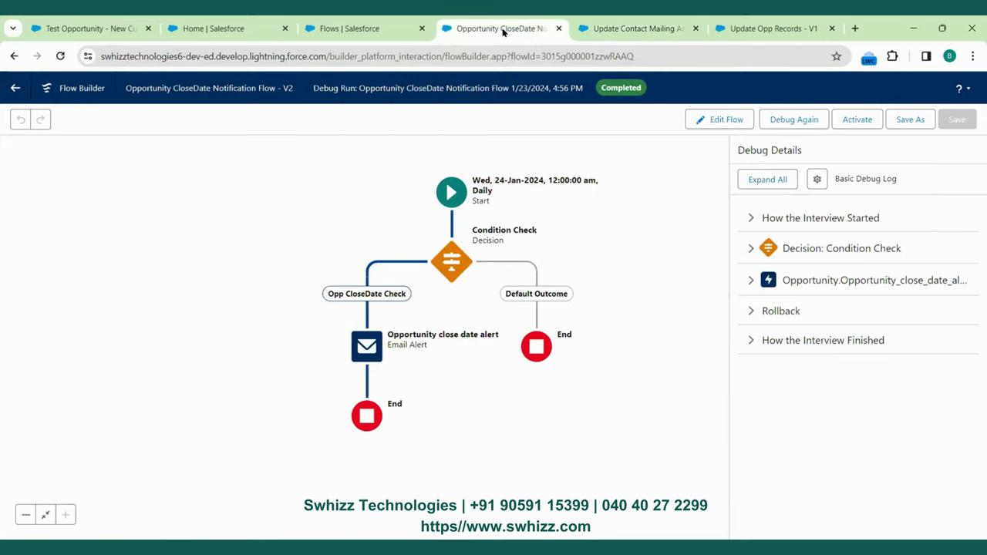